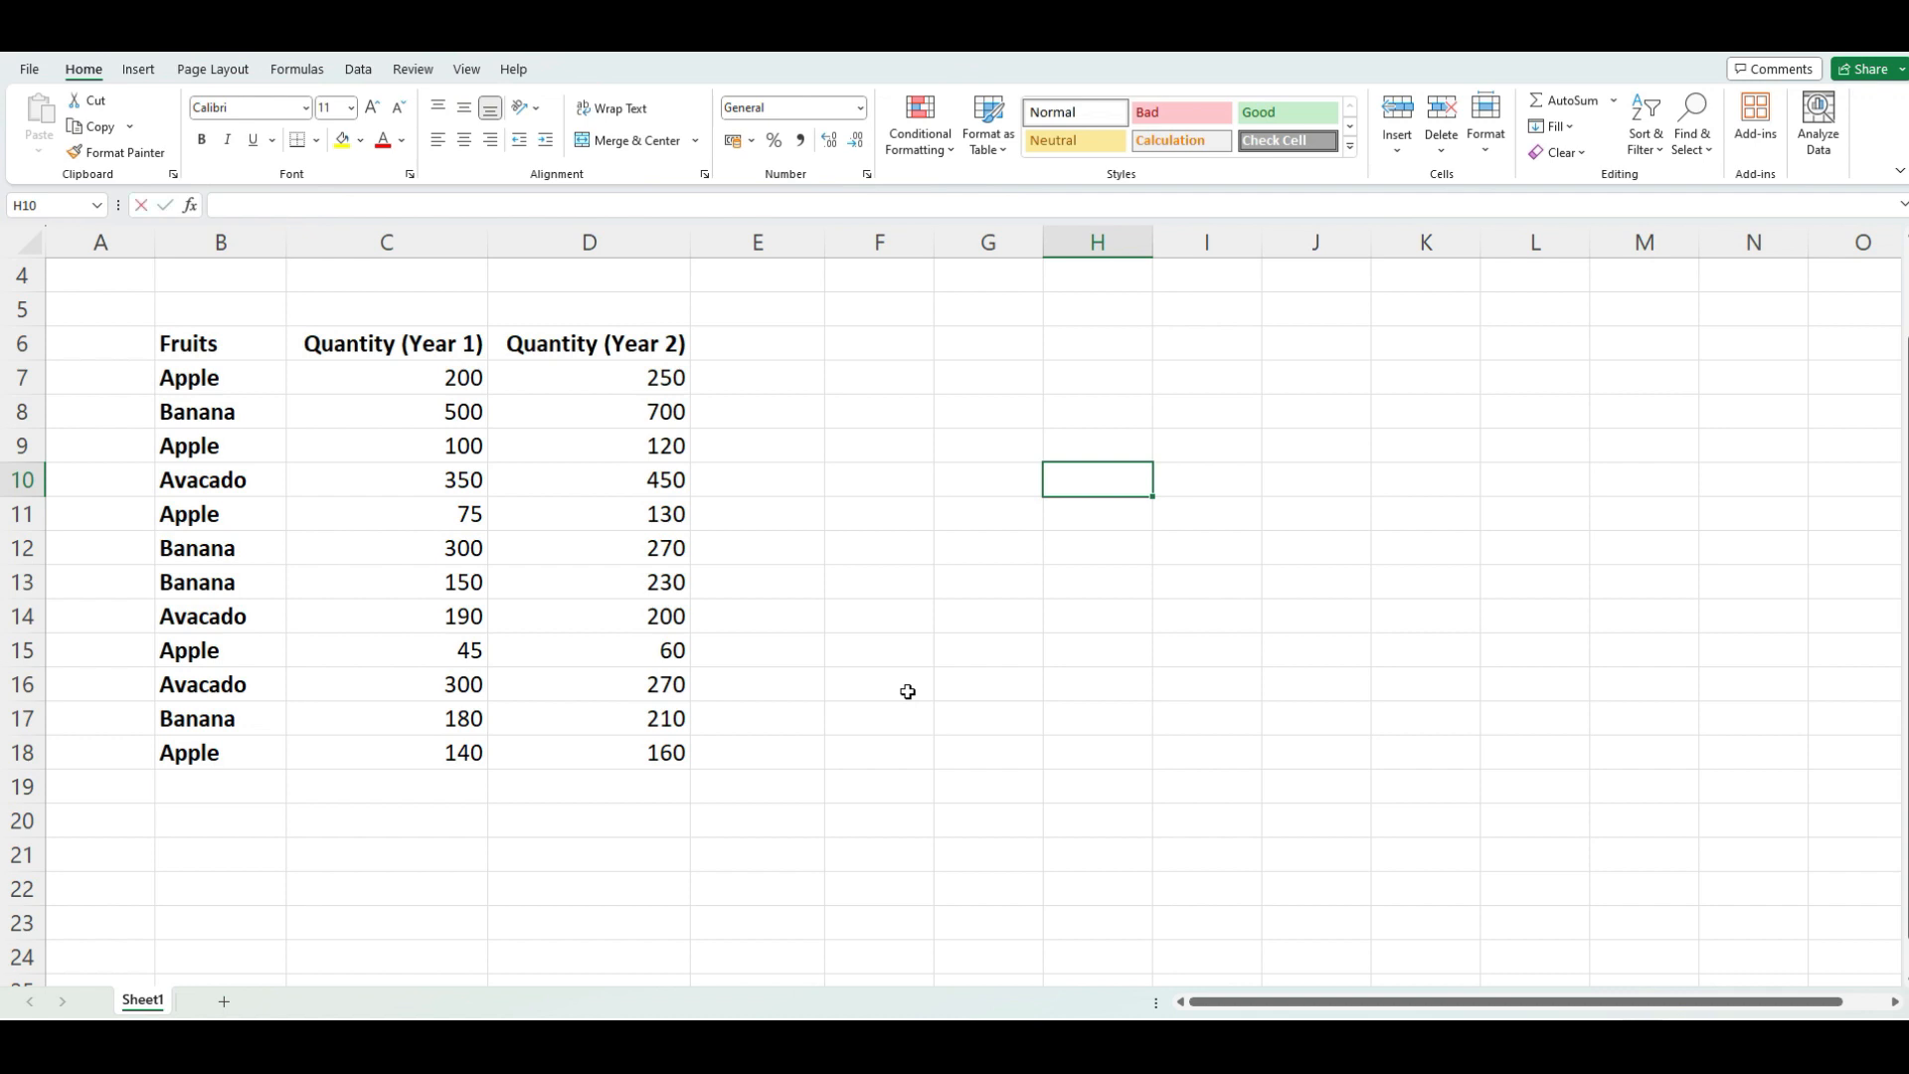
List the fruit names Apple, Banana and Avacado down cells H10 to H12.
key("Return")
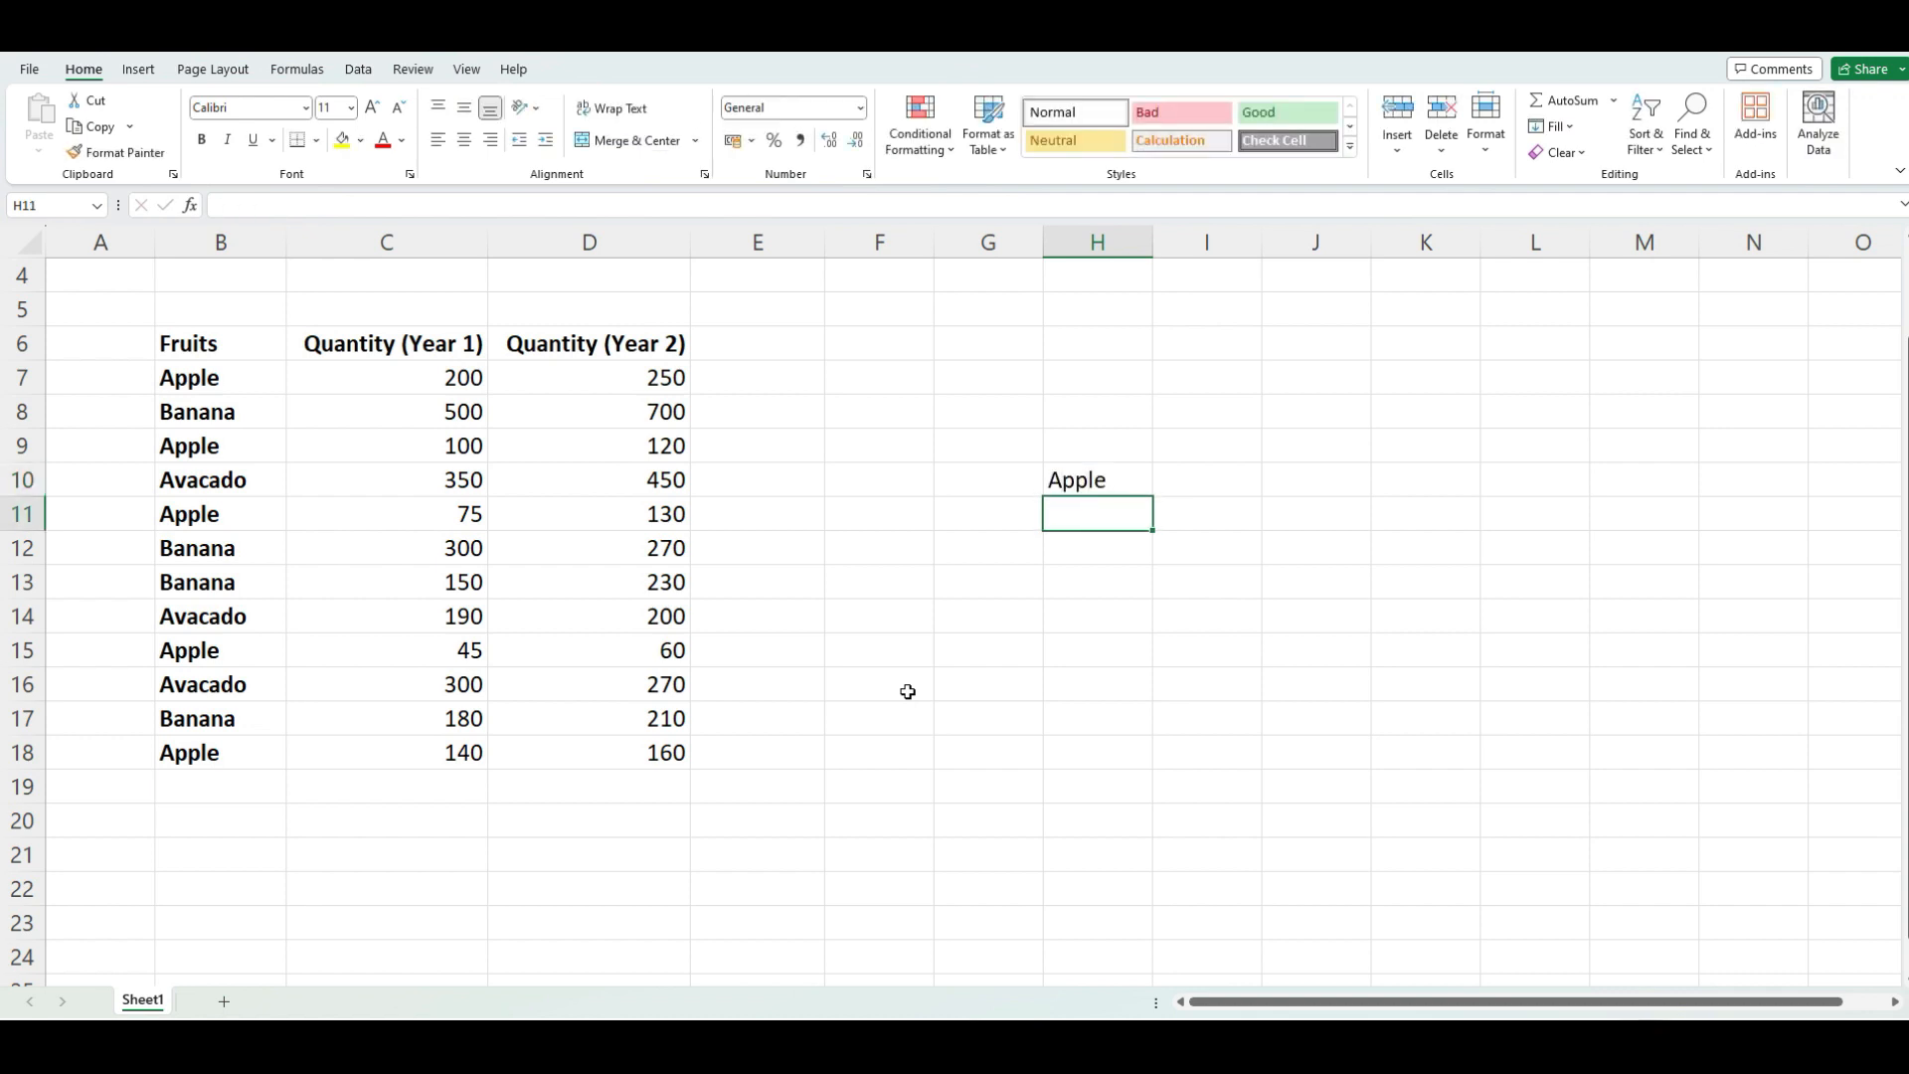
type("Banana")
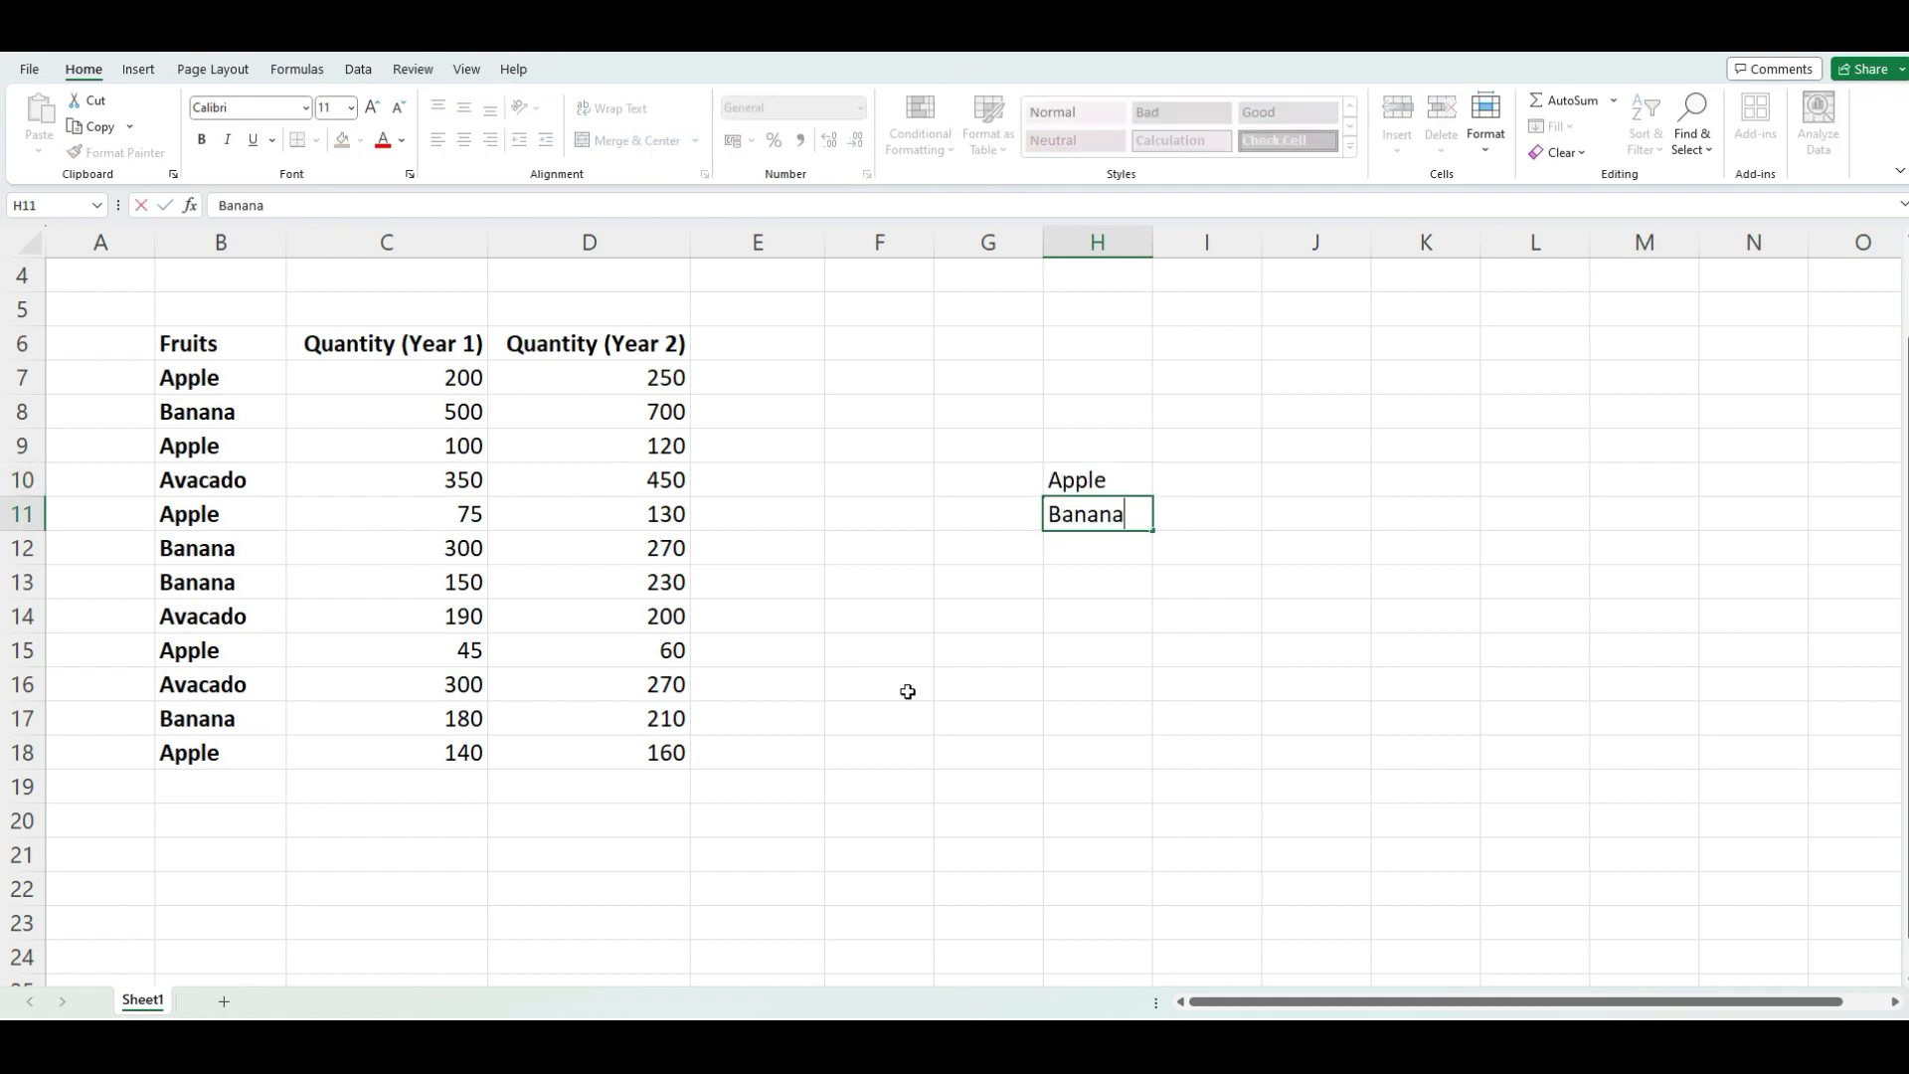
key("Return")
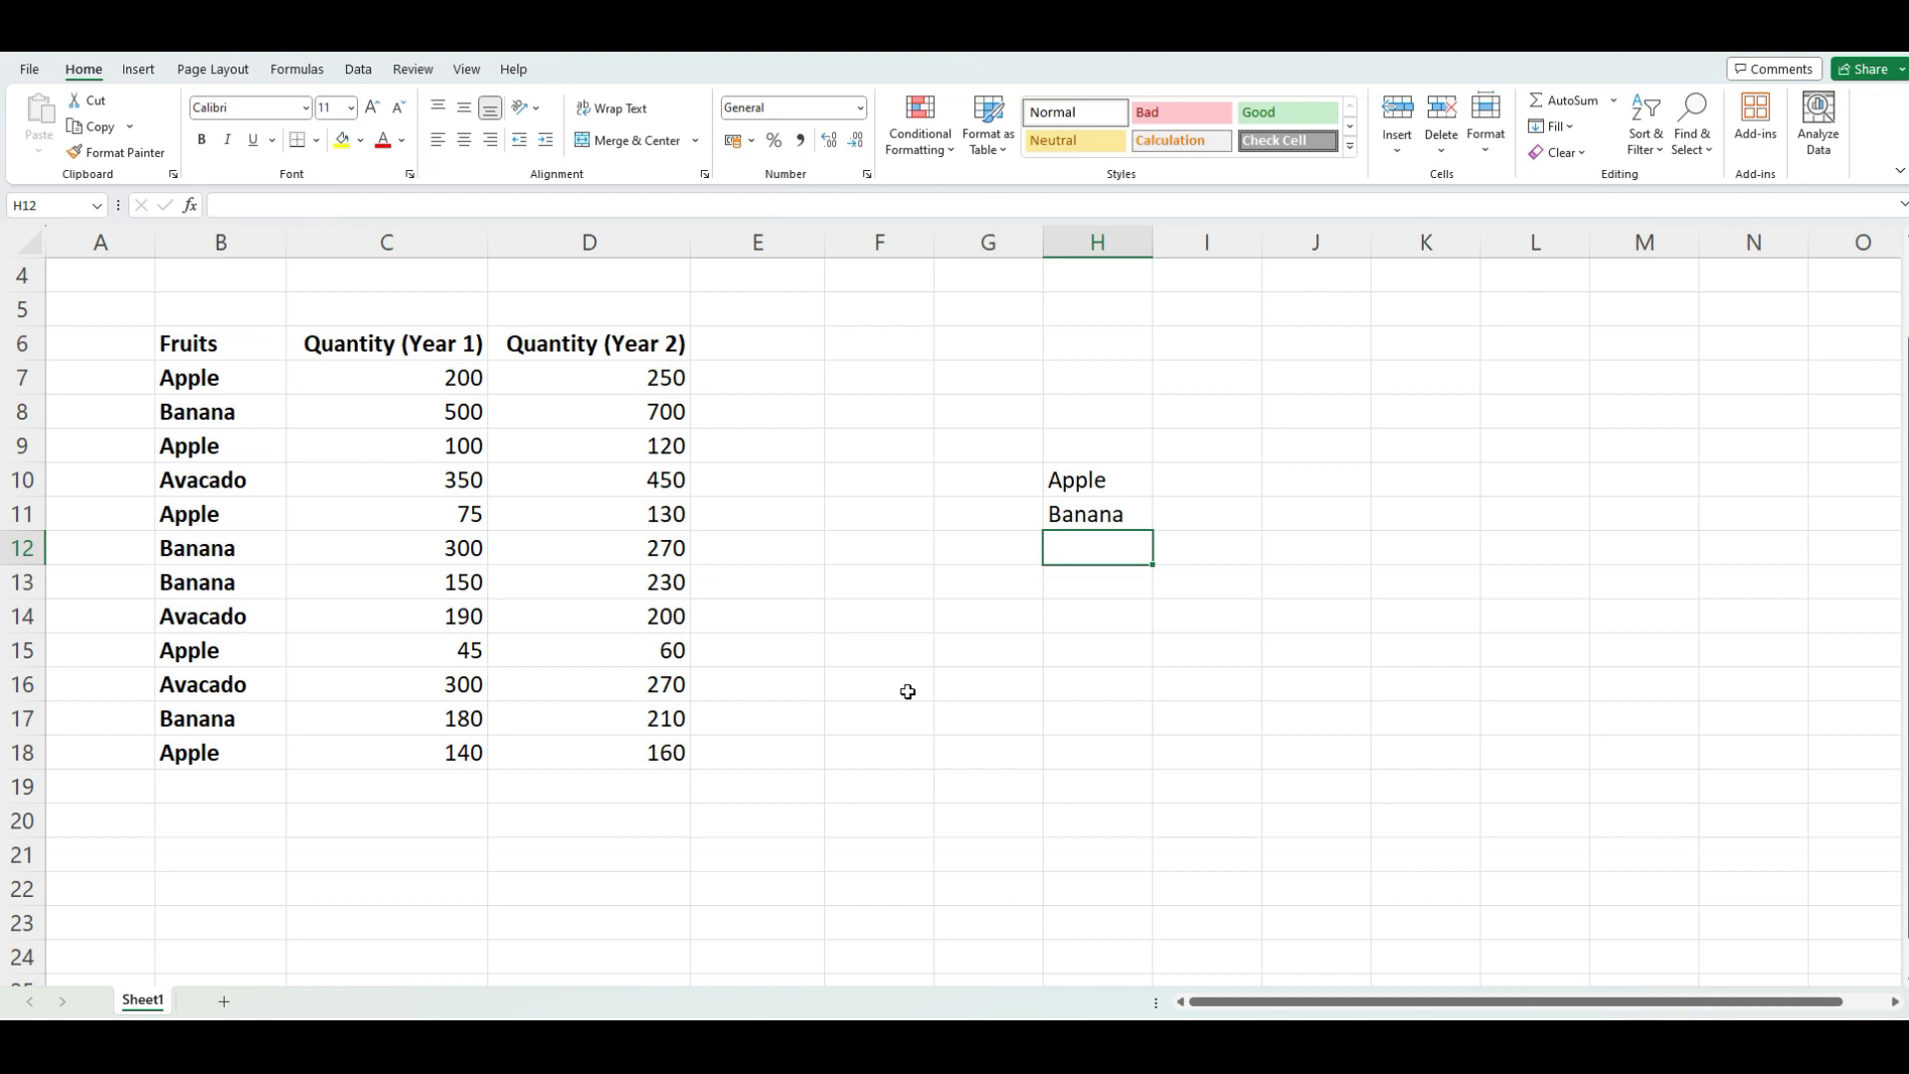
type("Ava")
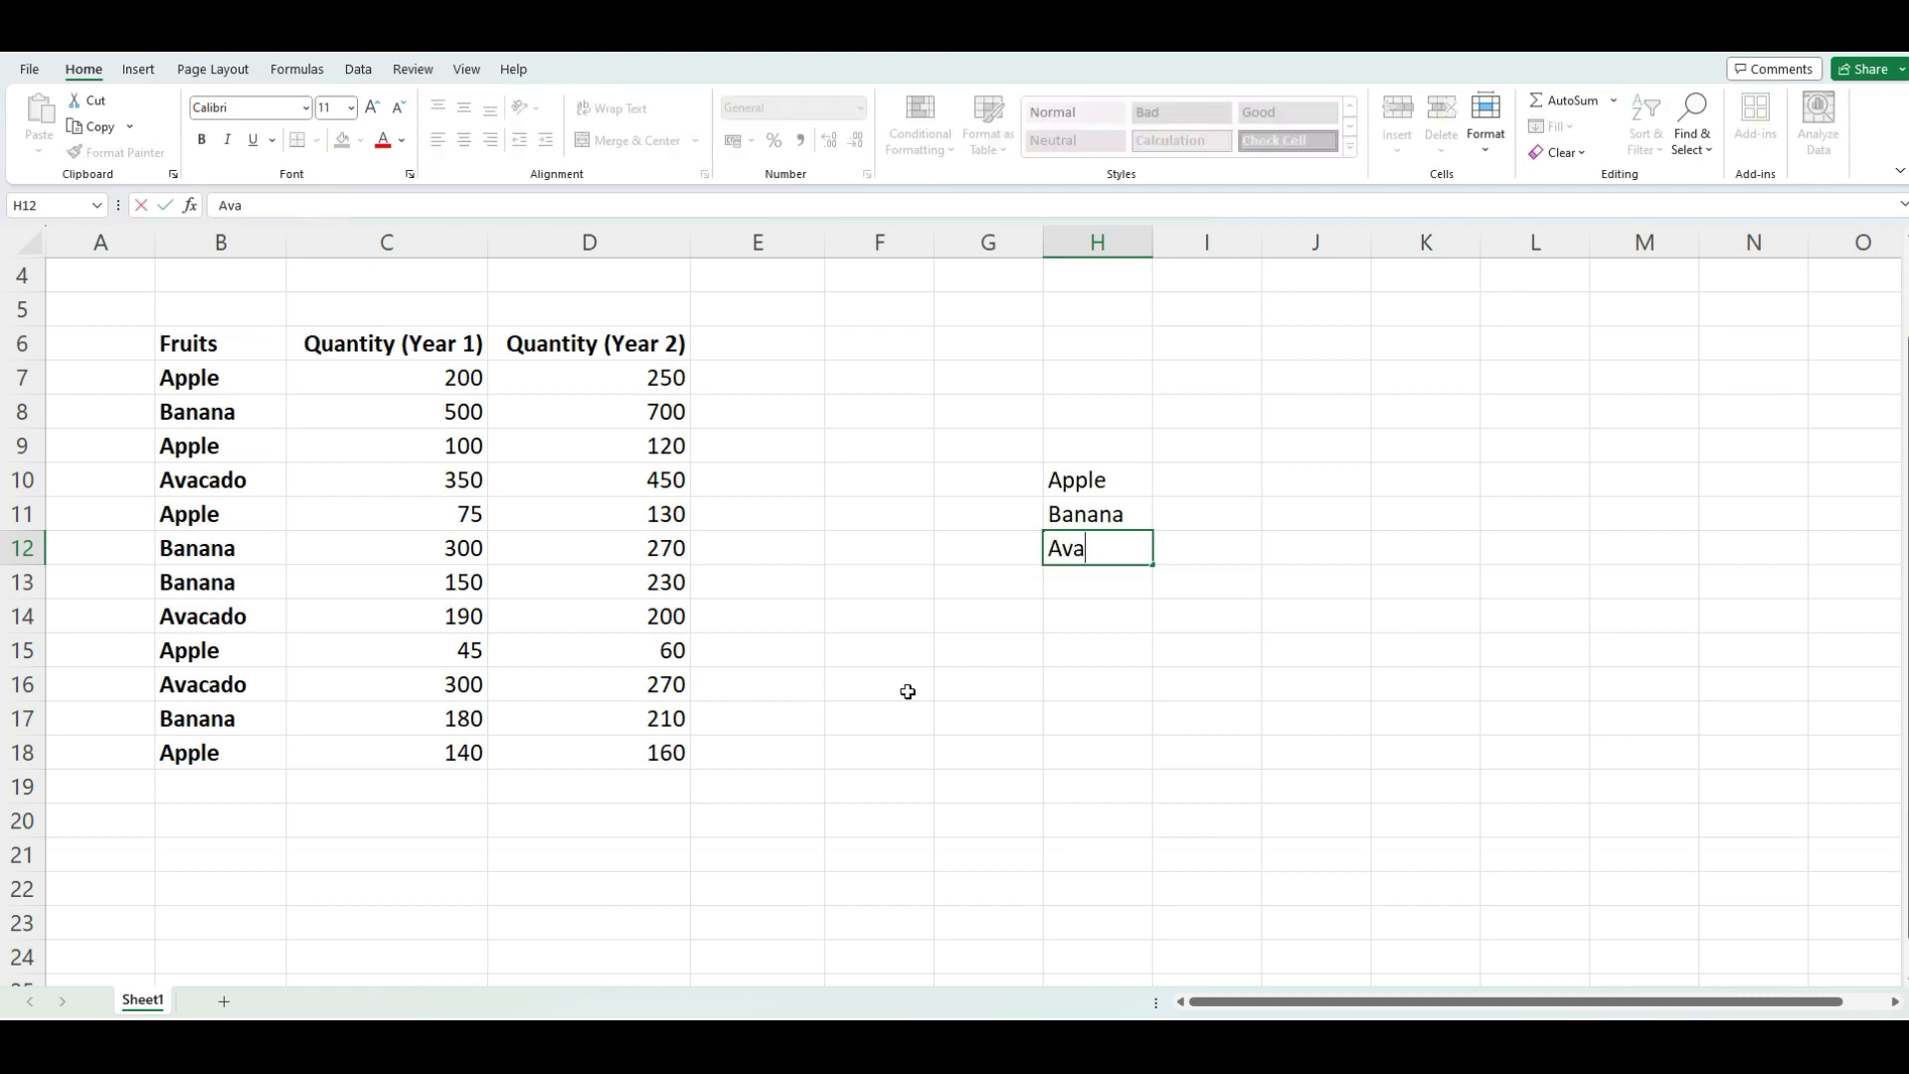
type("cado")
key("Return")
Copy the two quantity headers from C6:D6 as values into I9:J9 and fit the widths of columns I and J.
key("Up")
key("Up")
key("Up")
key("Up")
key("Right")
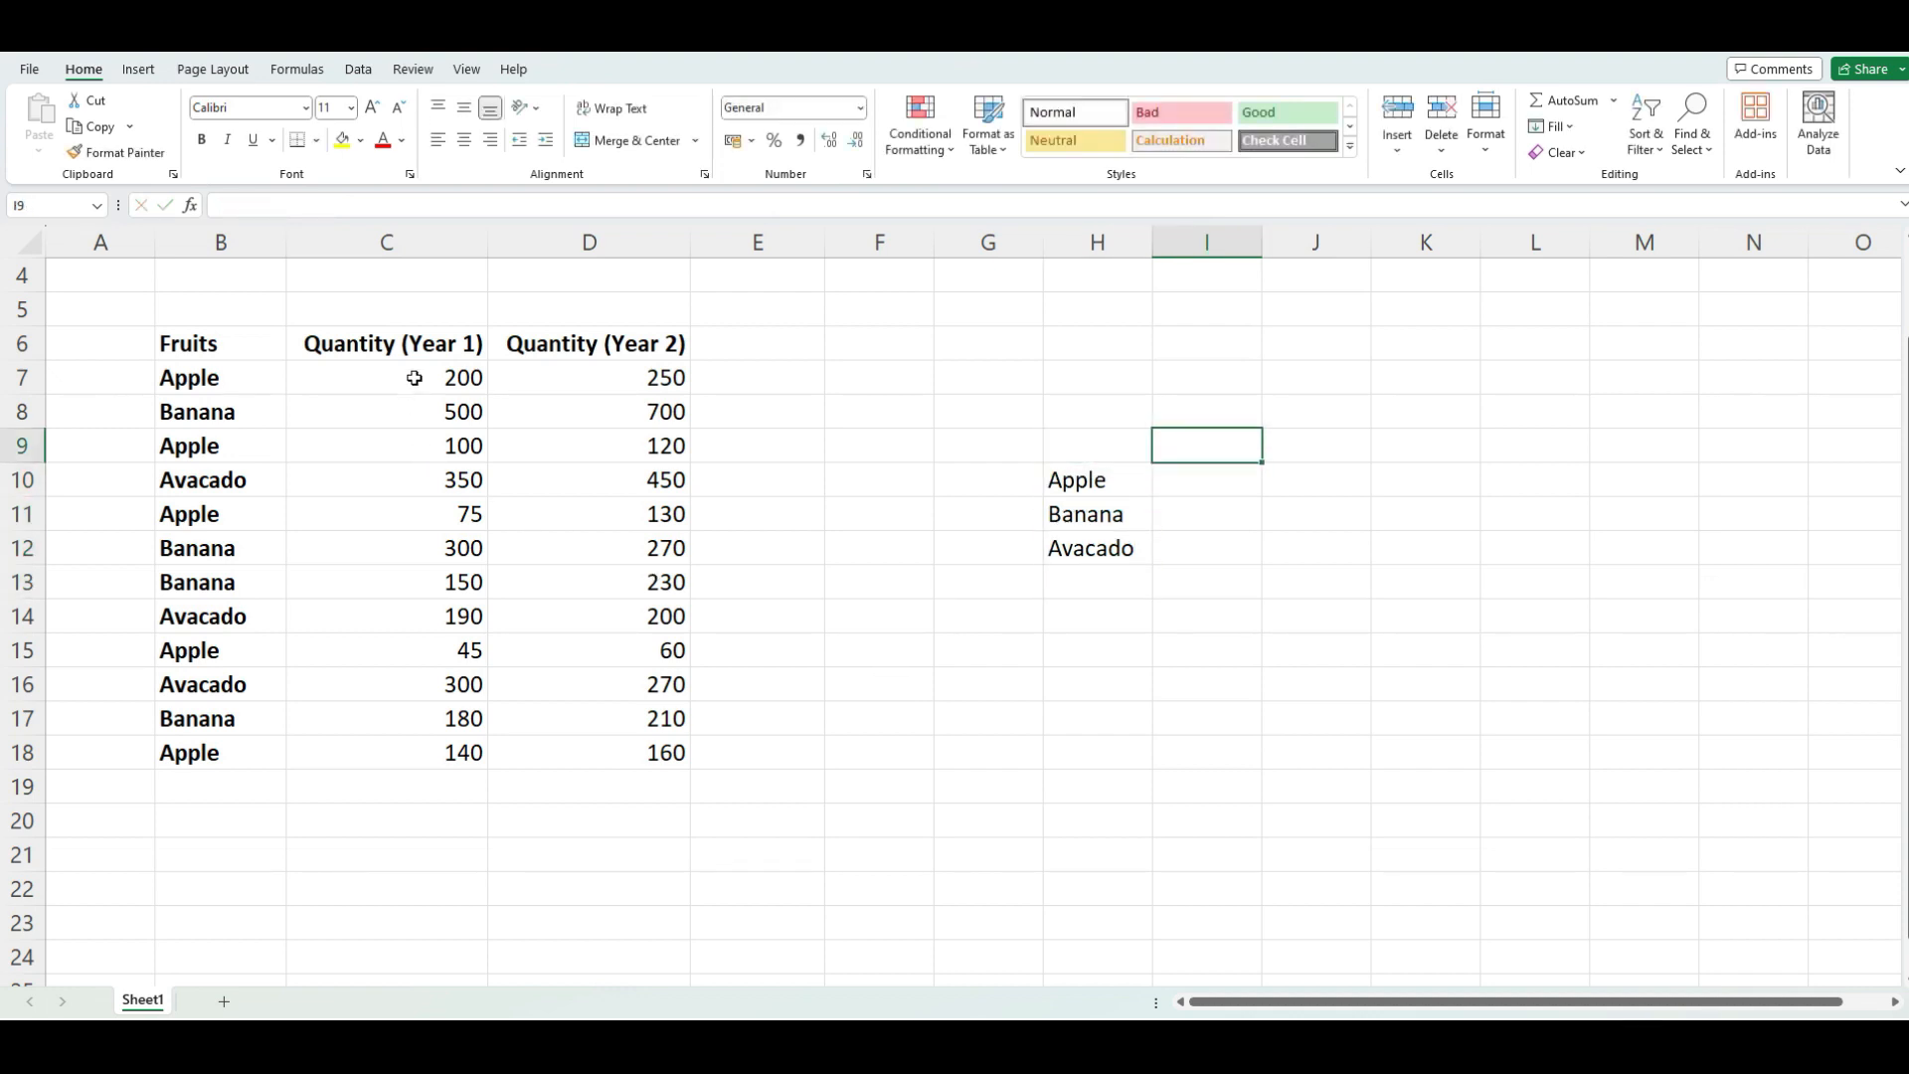
left_click_drag(423, 356, 523, 351)
key("ctrl+c")
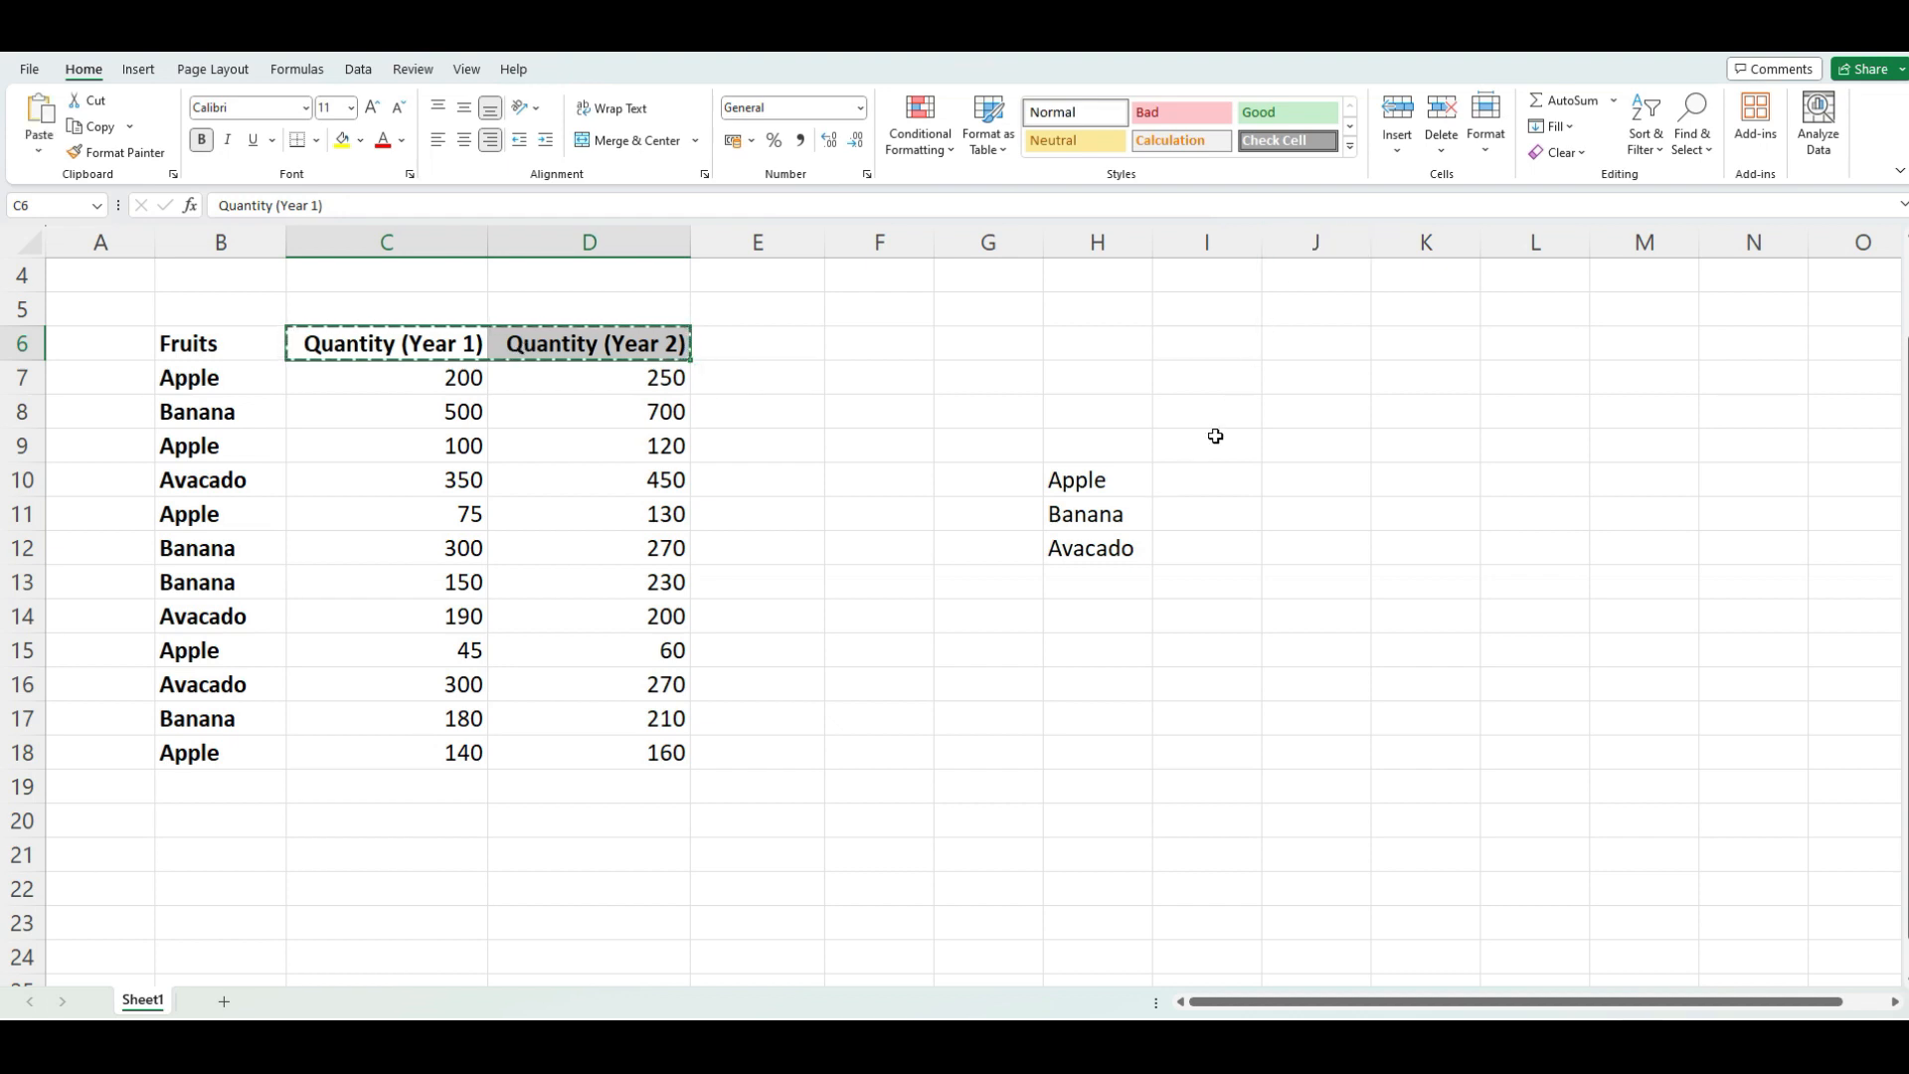
right_click(1215, 436)
left_click(1297, 547)
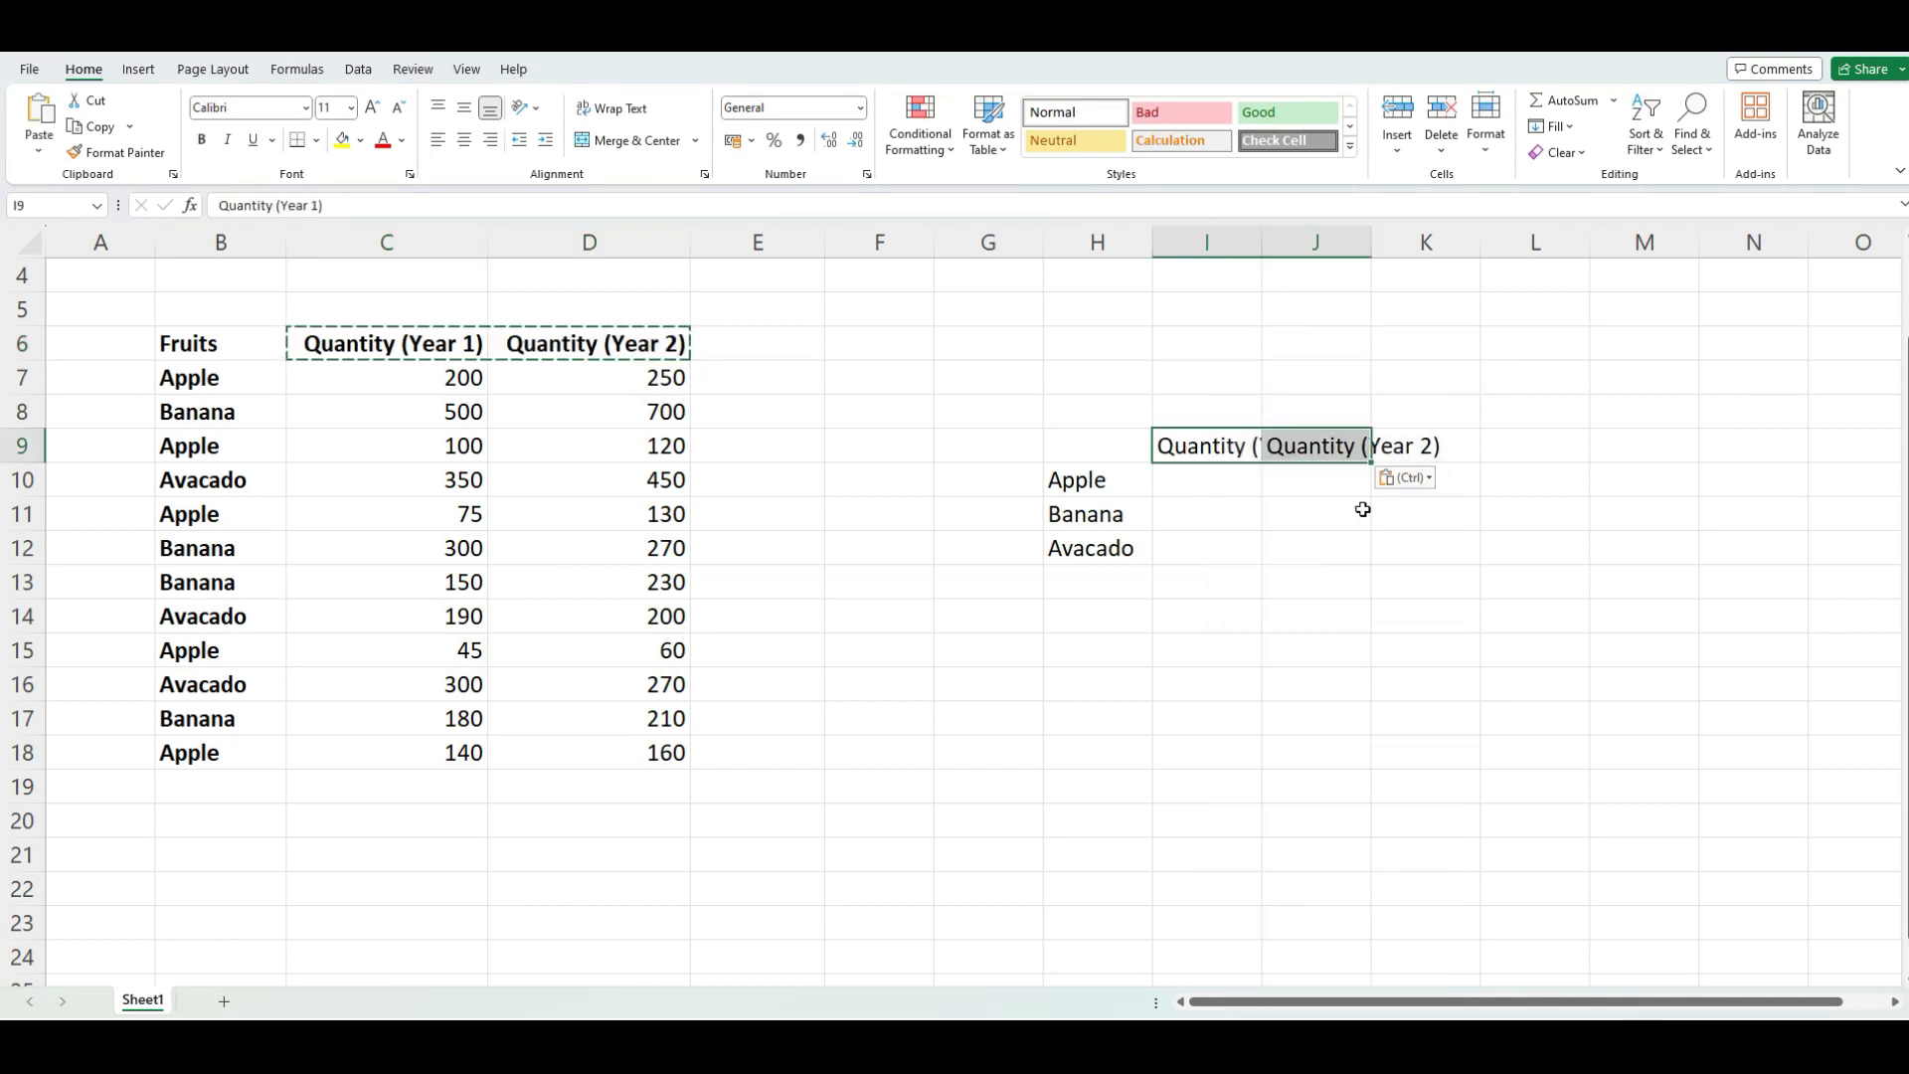
left_click(1363, 509)
key("Escape")
double_click(1262, 242)
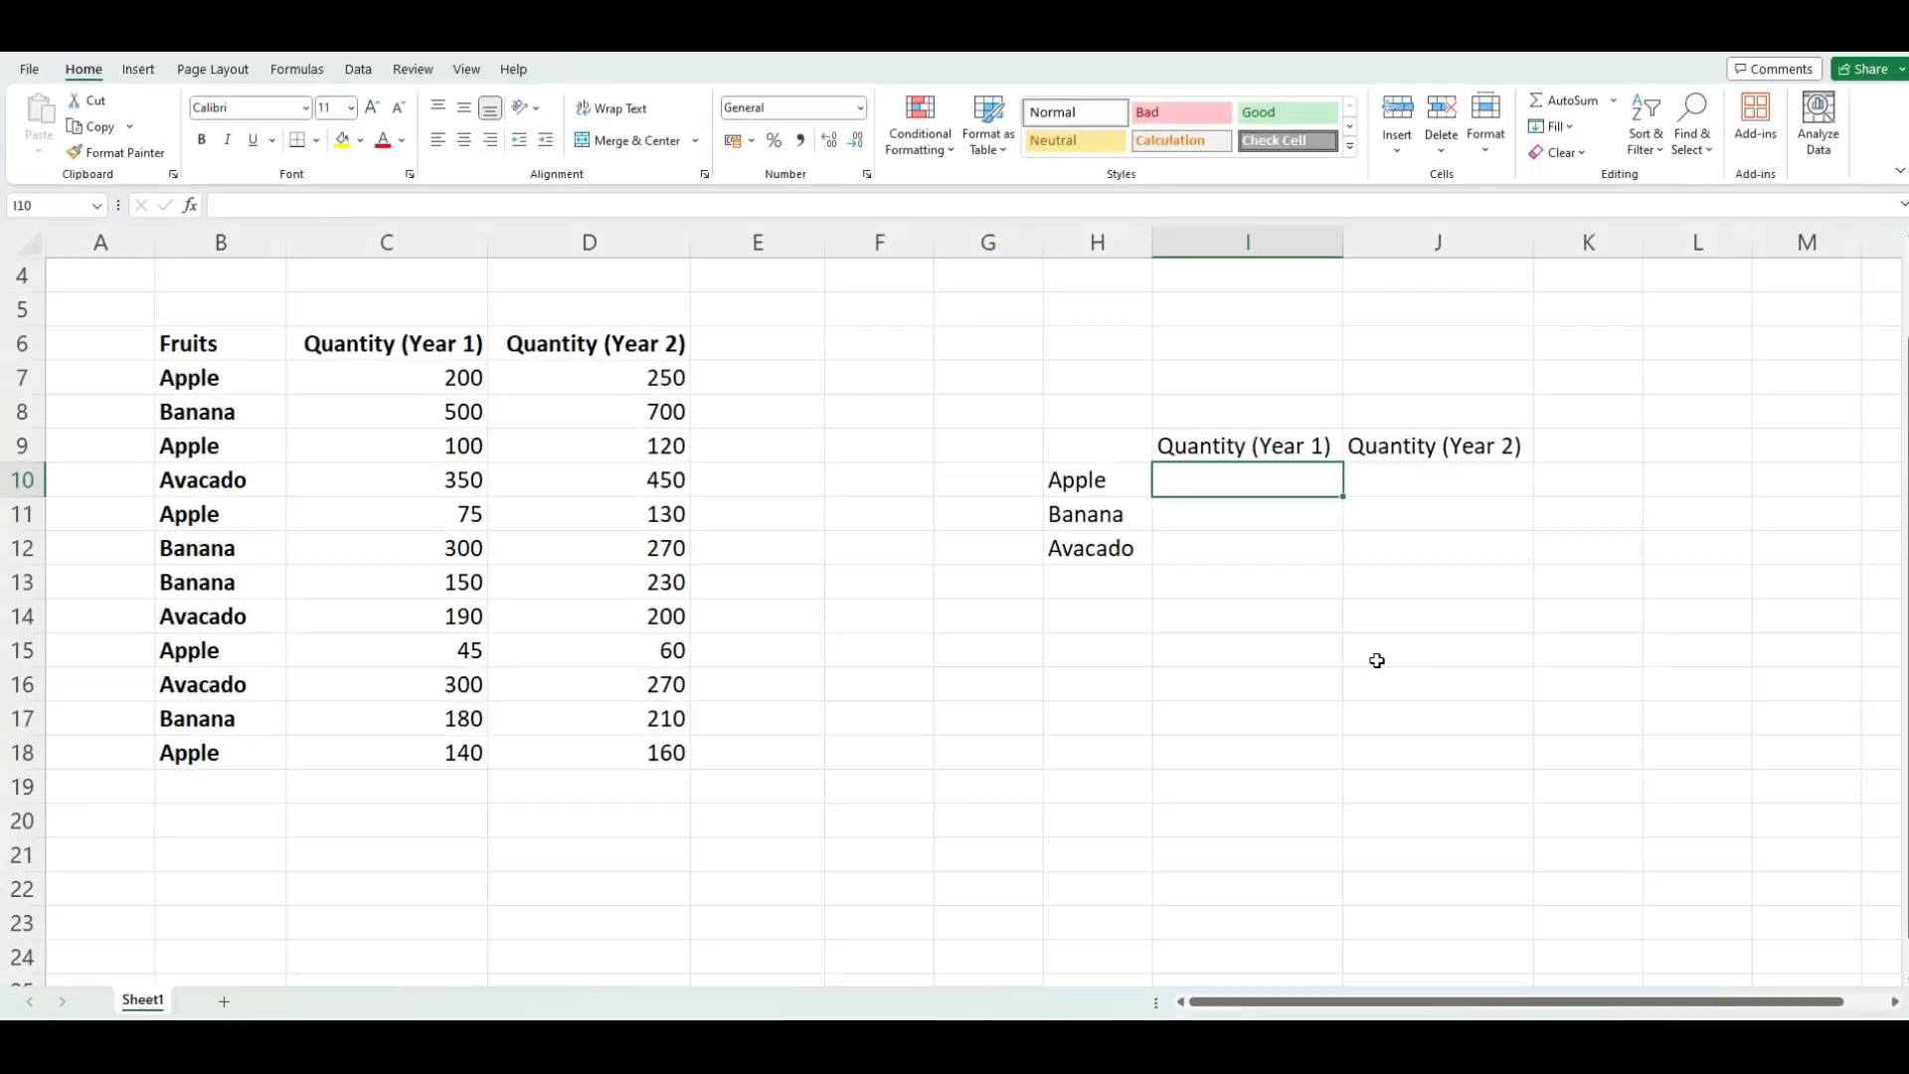
Enter the formula =SUMIF(B7:B18,H10,C7:C18) in I10 to total Apple's Year 1 quantity.
key("Up")
key("Down")
type("=sumif")
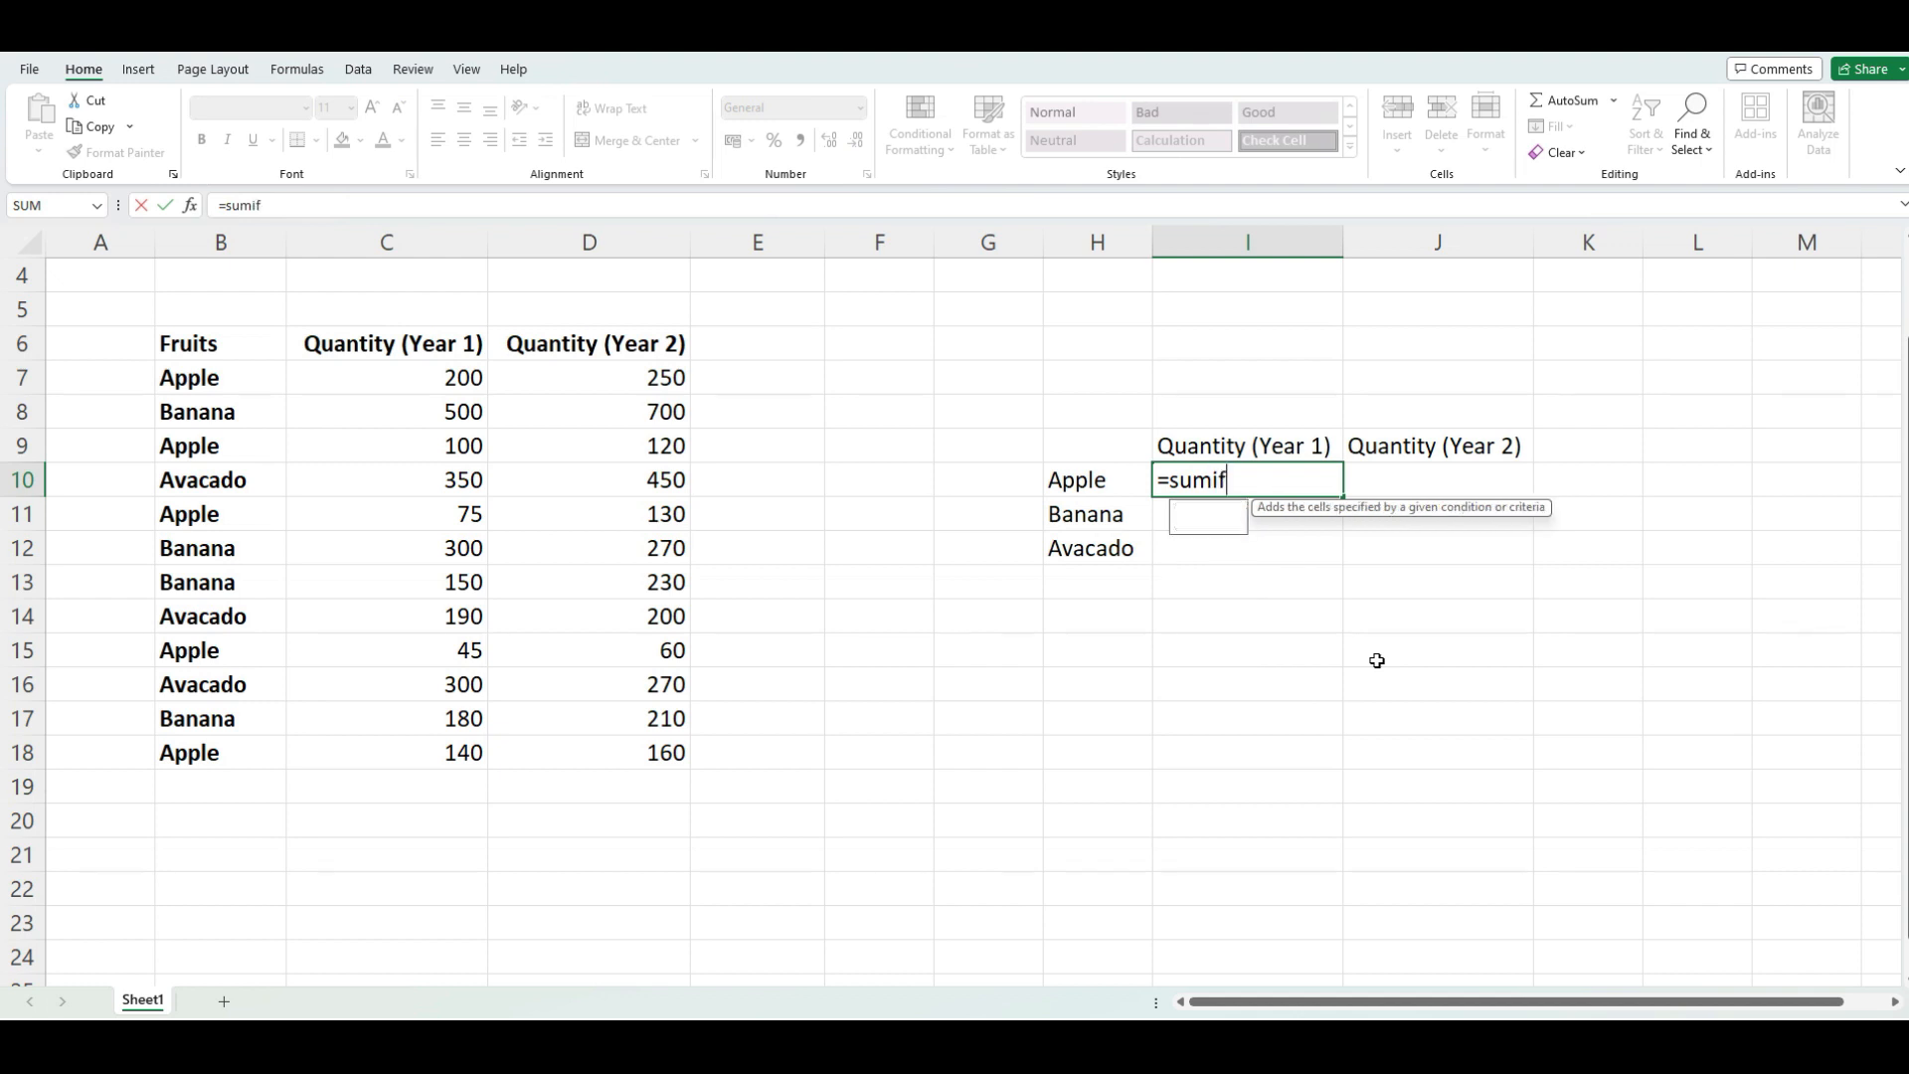
type("(")
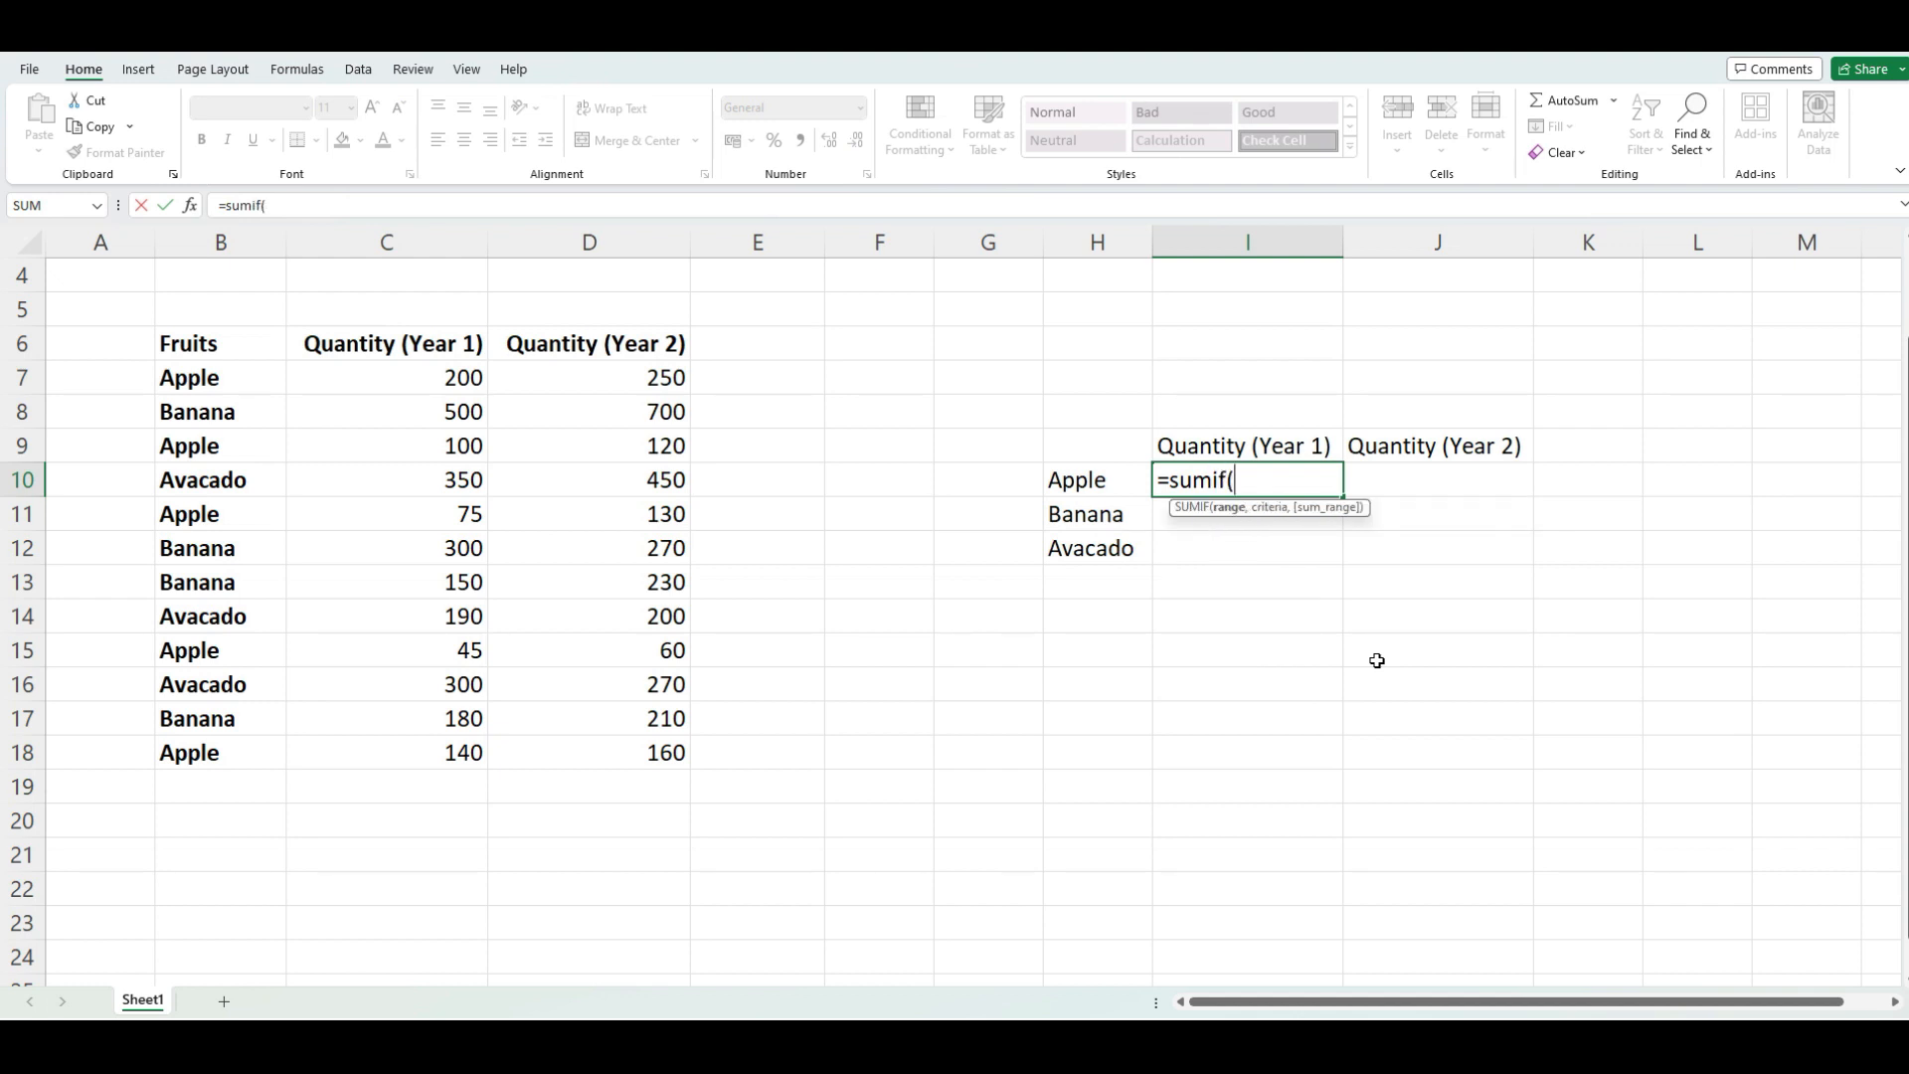
left_click_drag(215, 376, 215, 748)
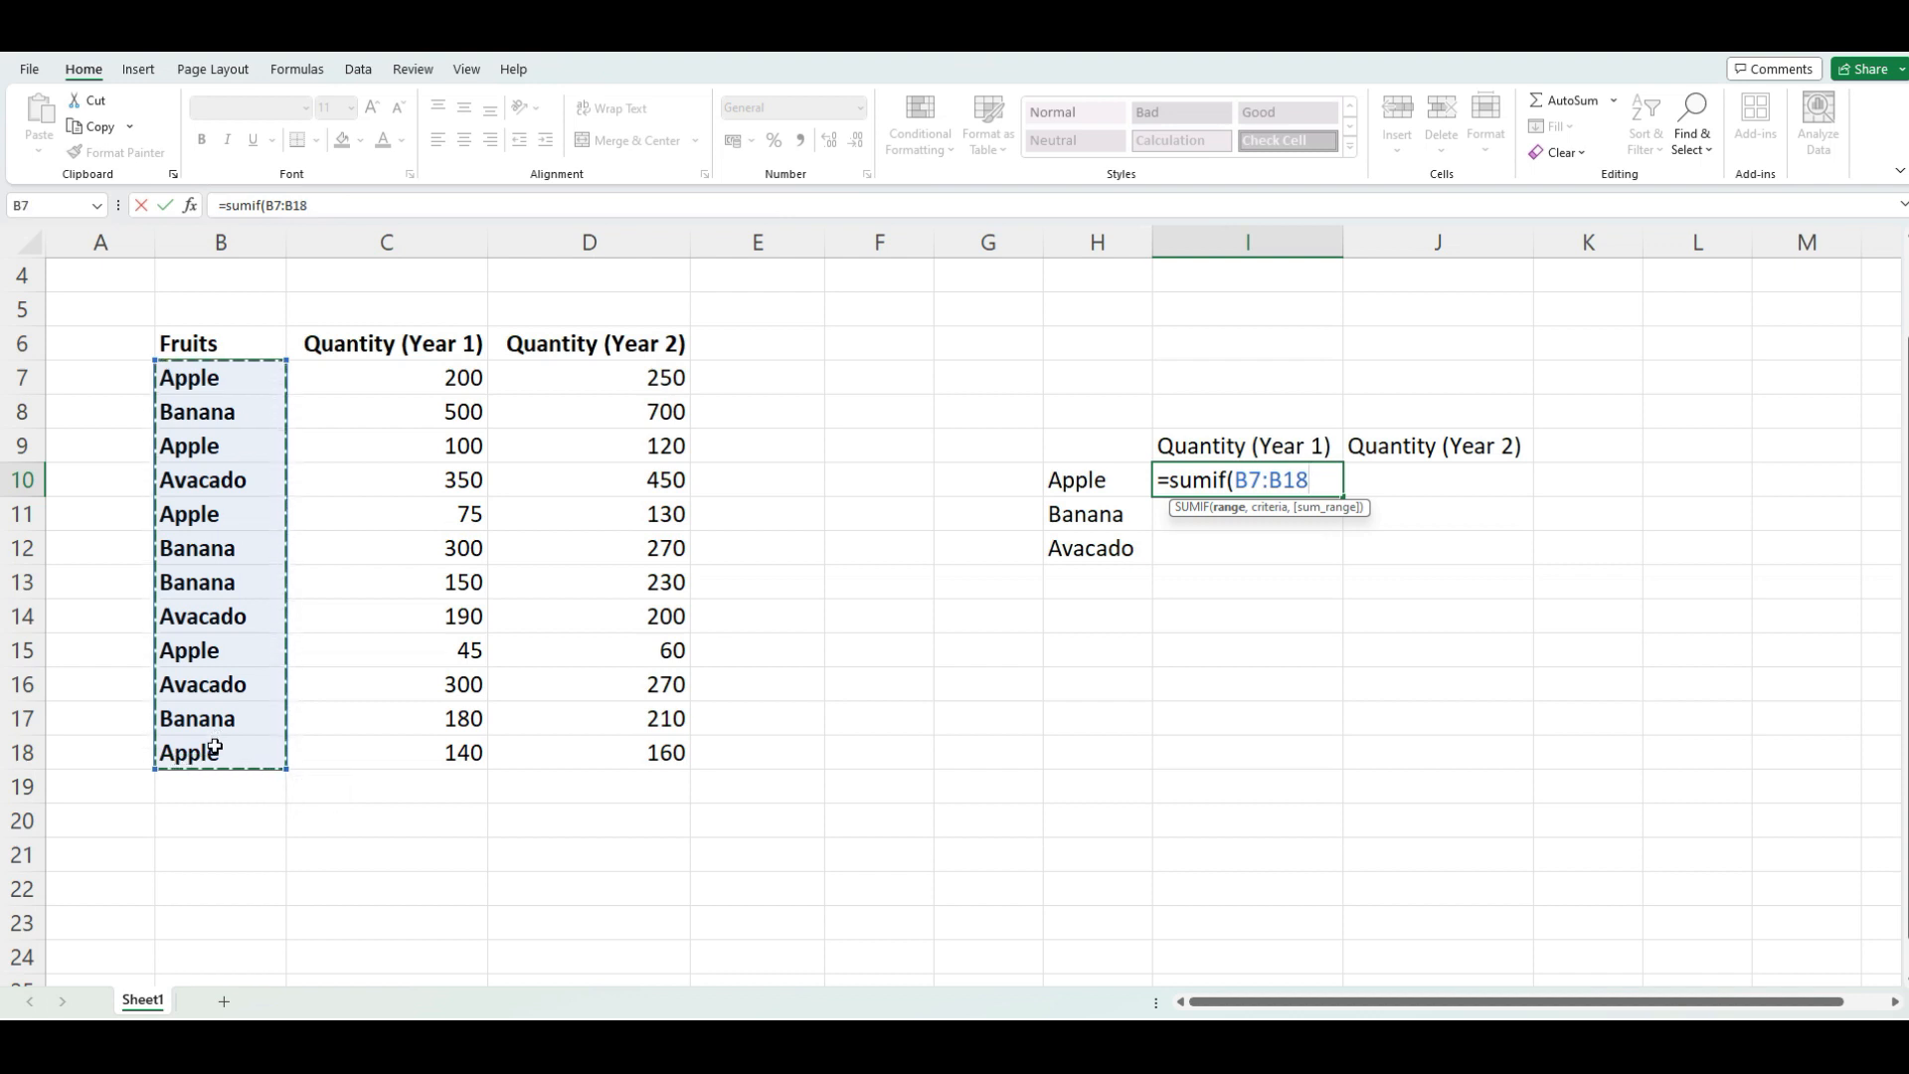
type(",")
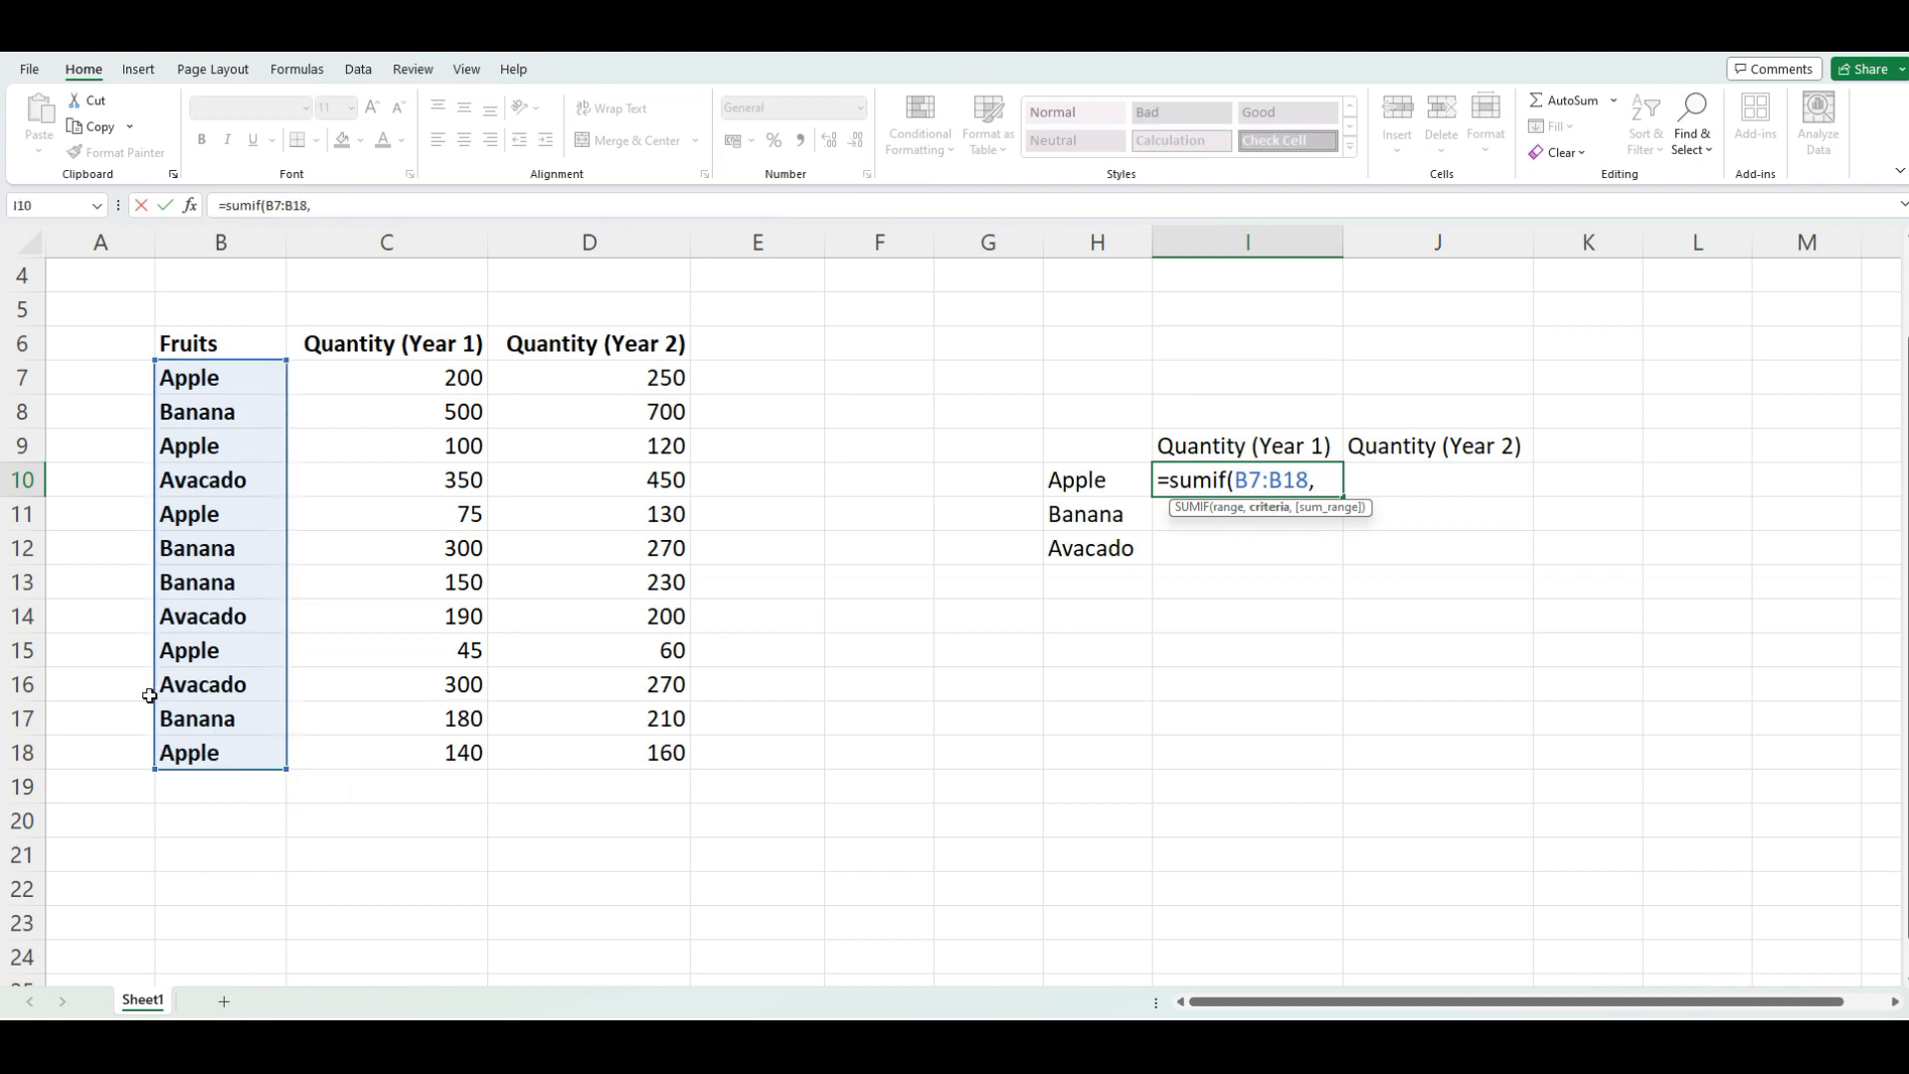
left_click(1089, 485)
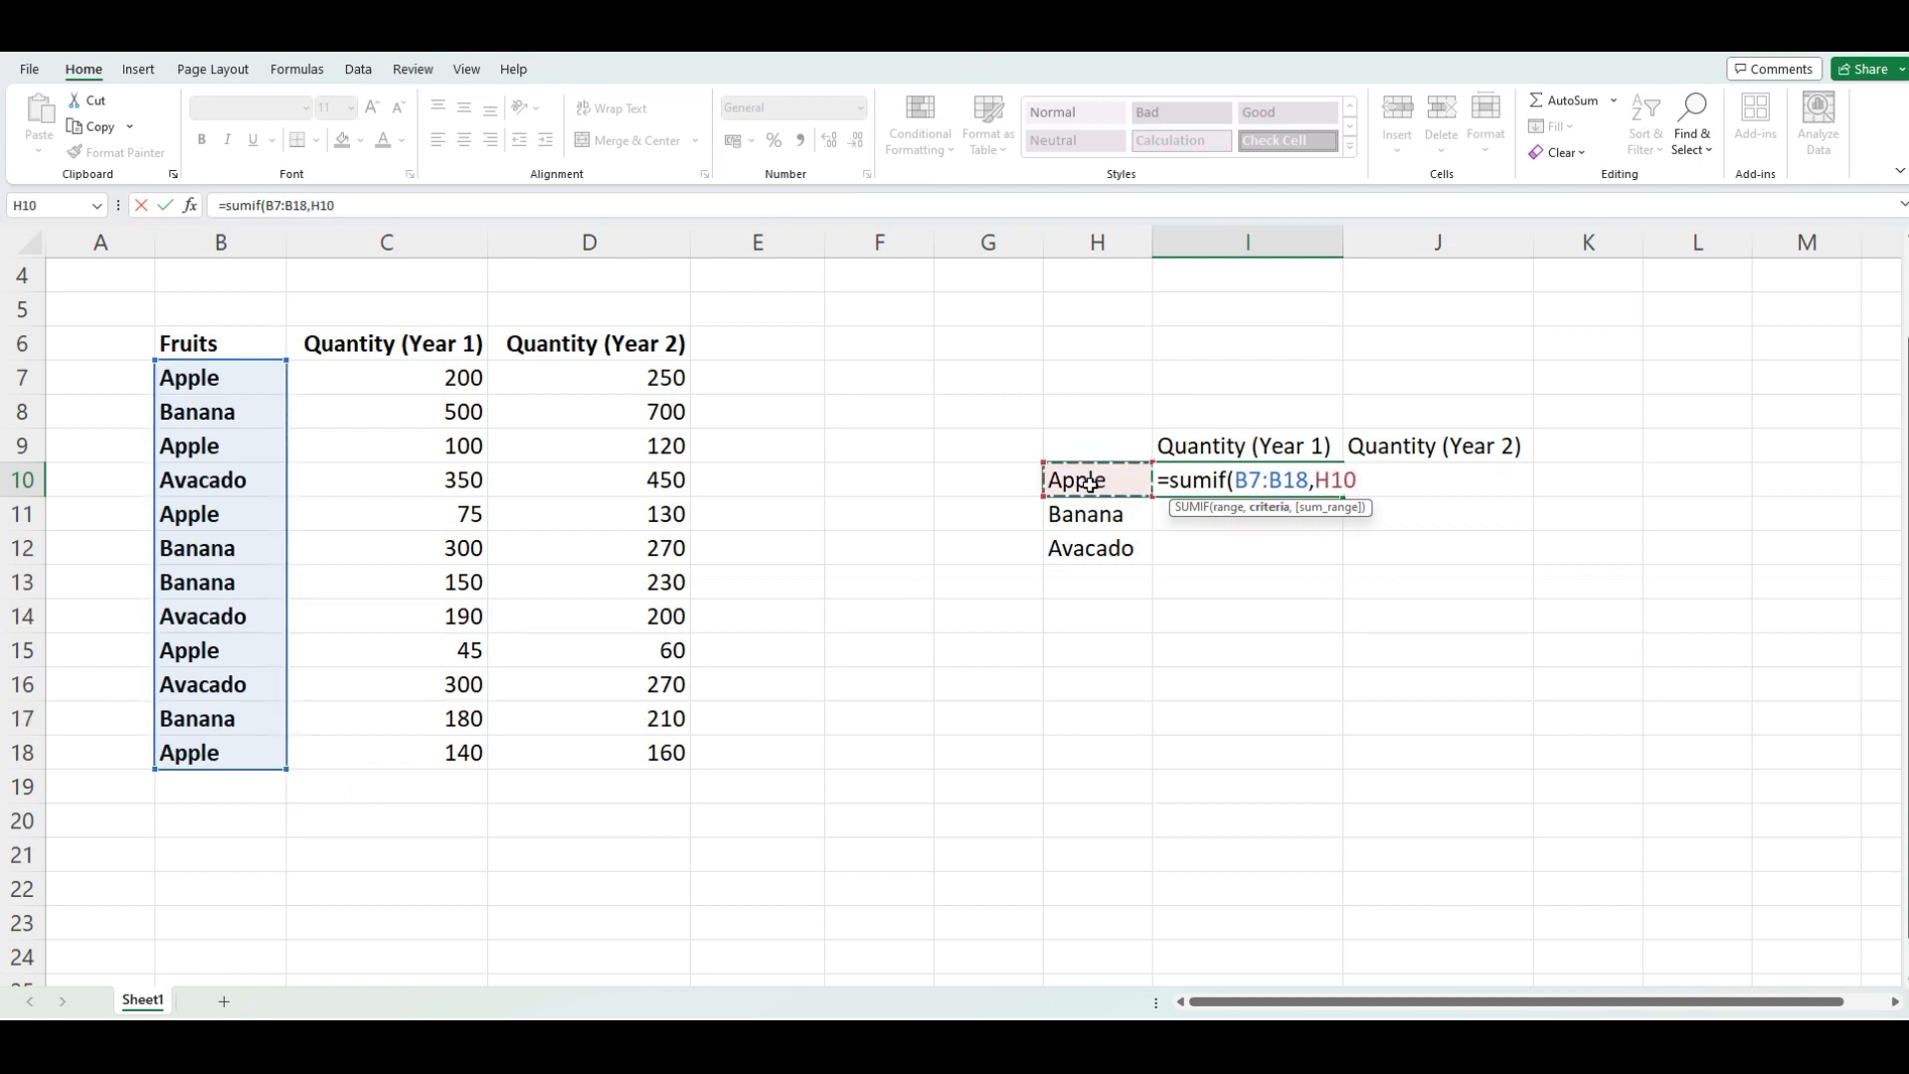
type(",")
left_click_drag(402, 375, 402, 746)
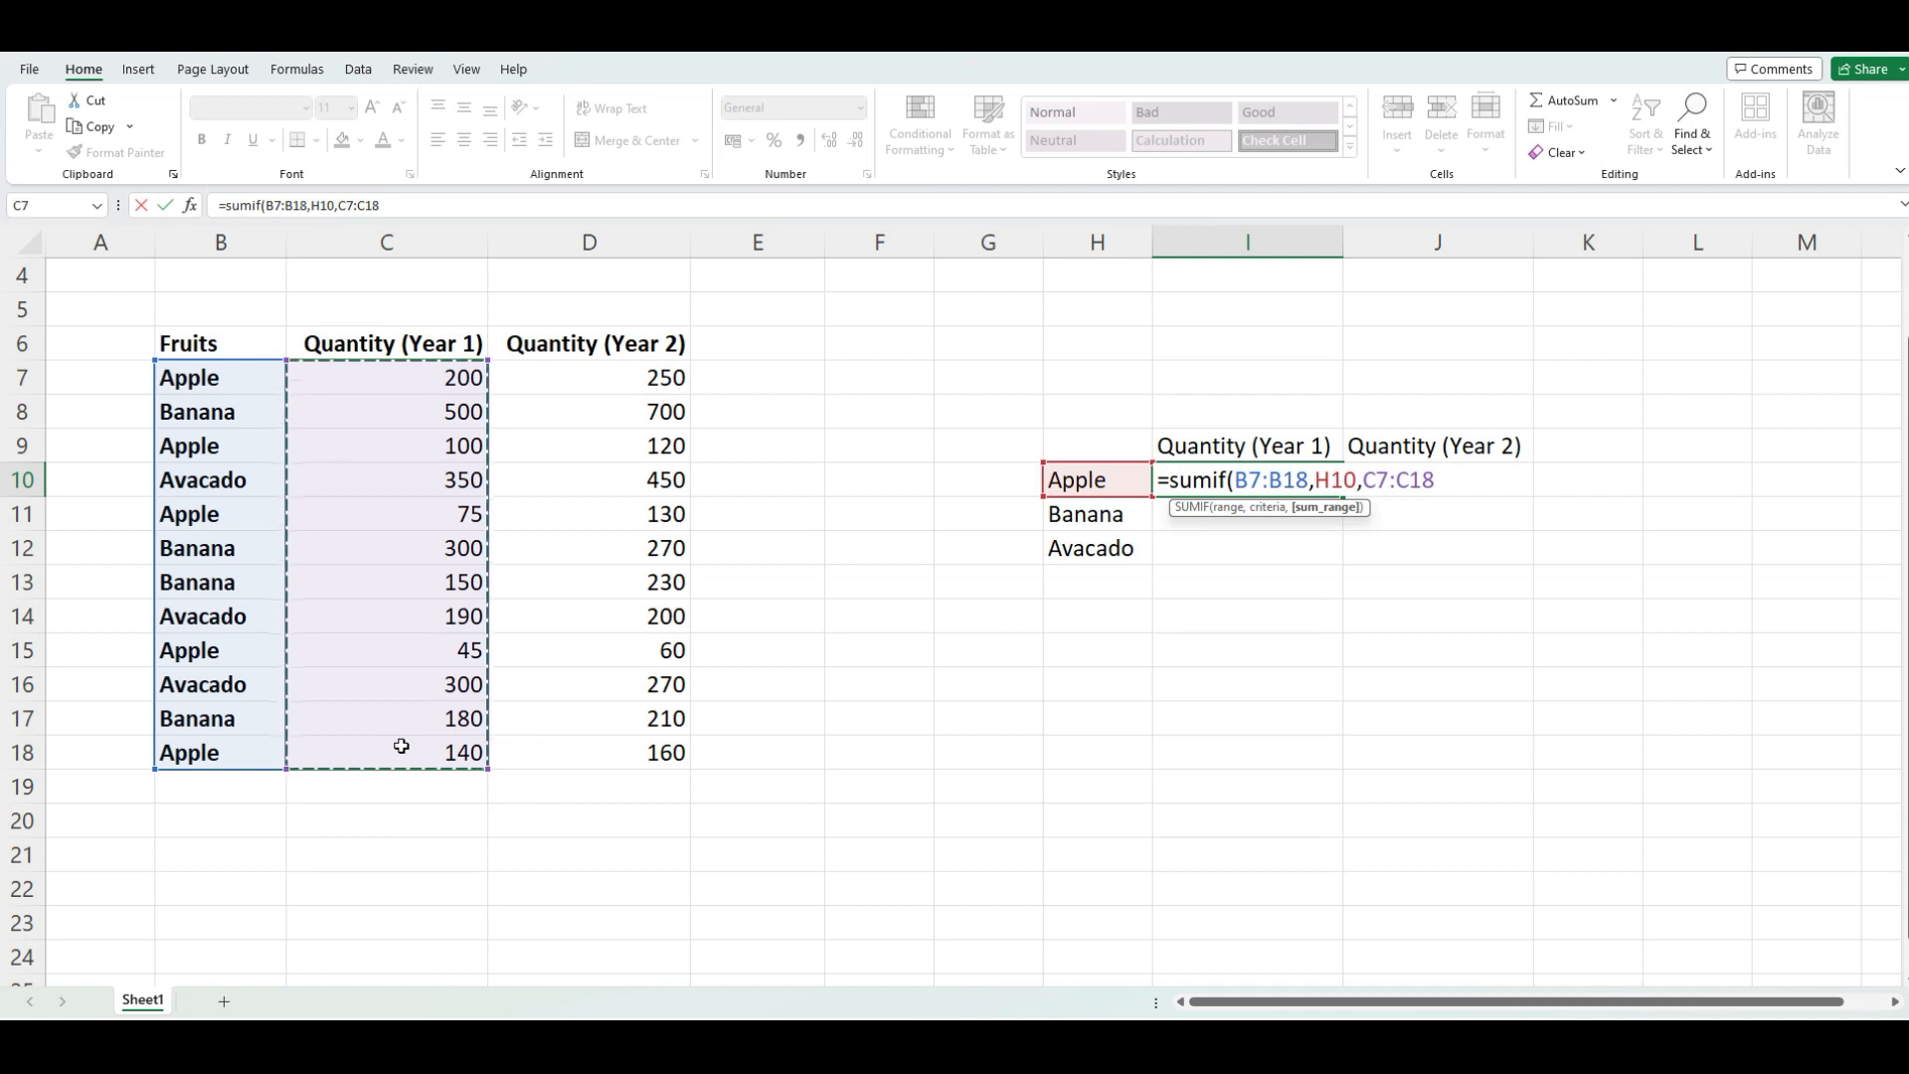
type(")")
key("Return")
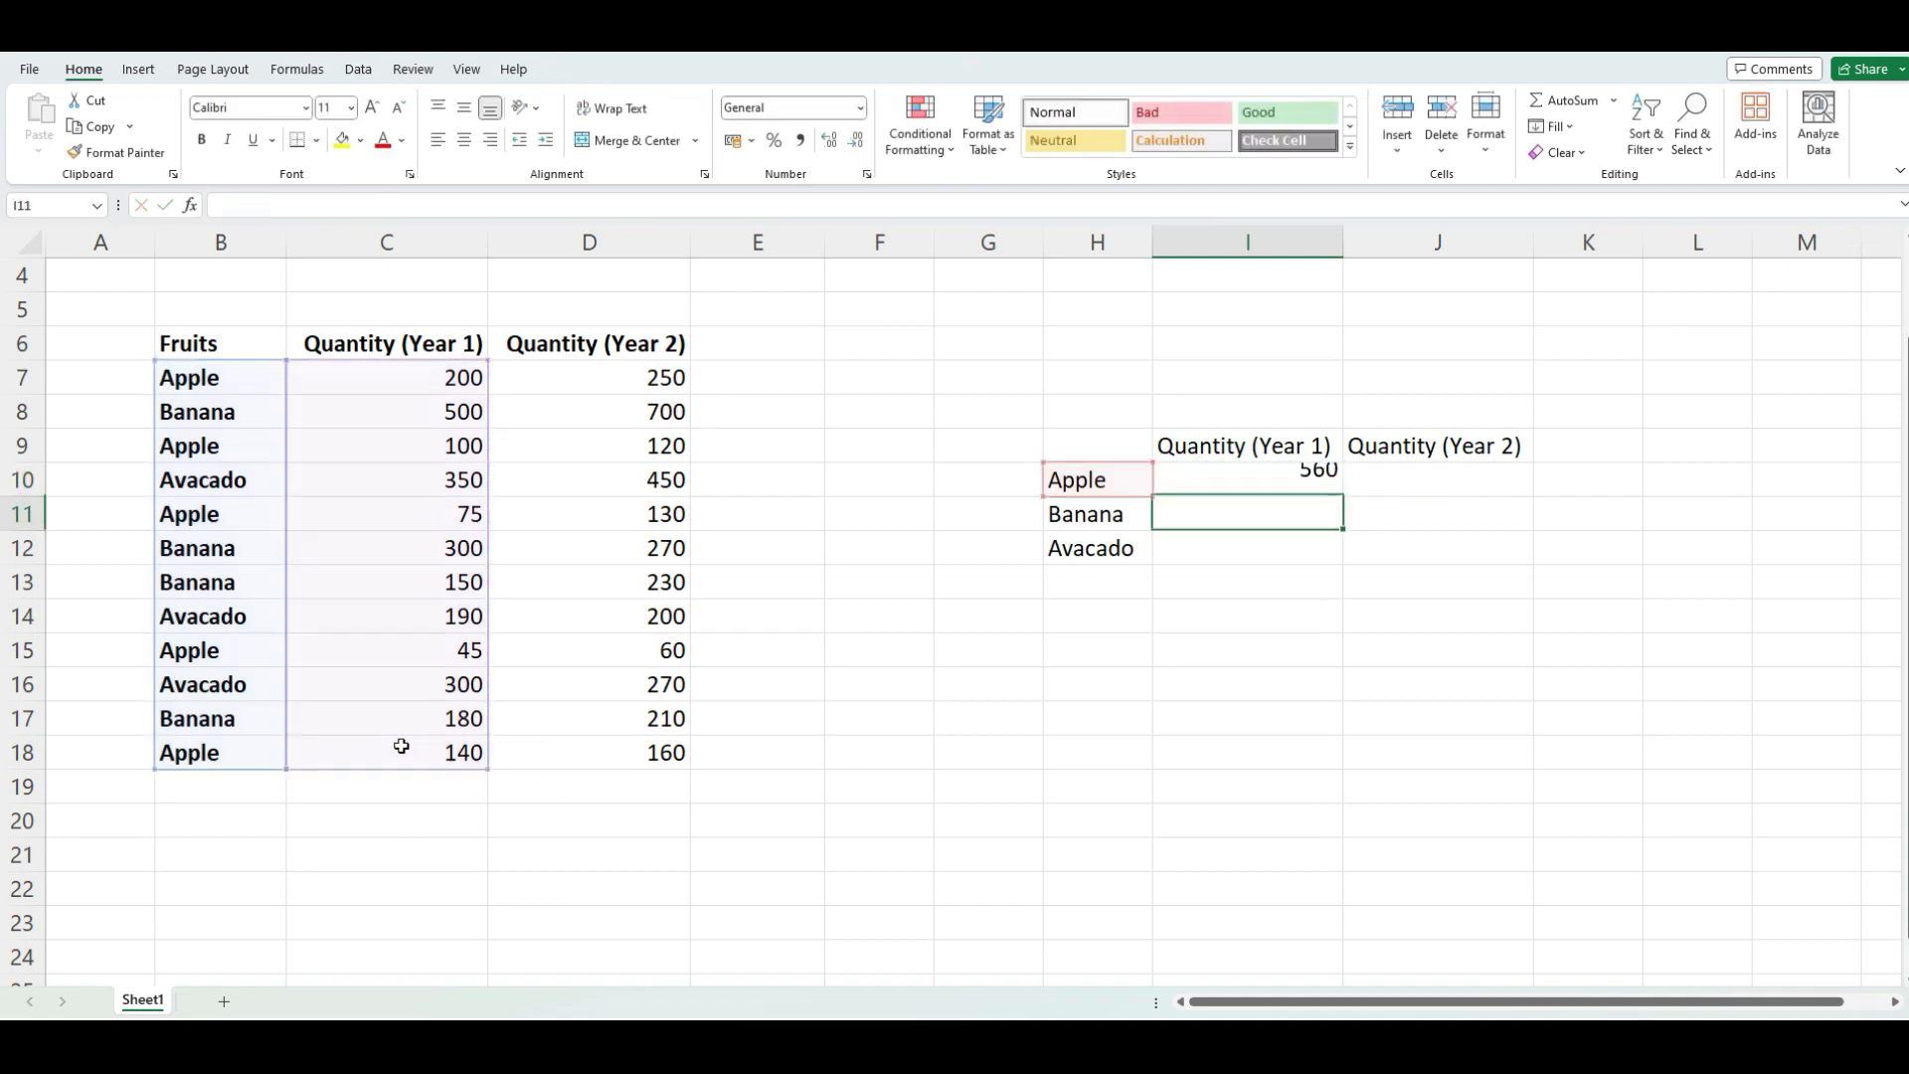
Make the criteria and sum ranges in I10's SUMIF formula absolute as $B$7:$B$18 and $C$7:$C$18.
key("Up")
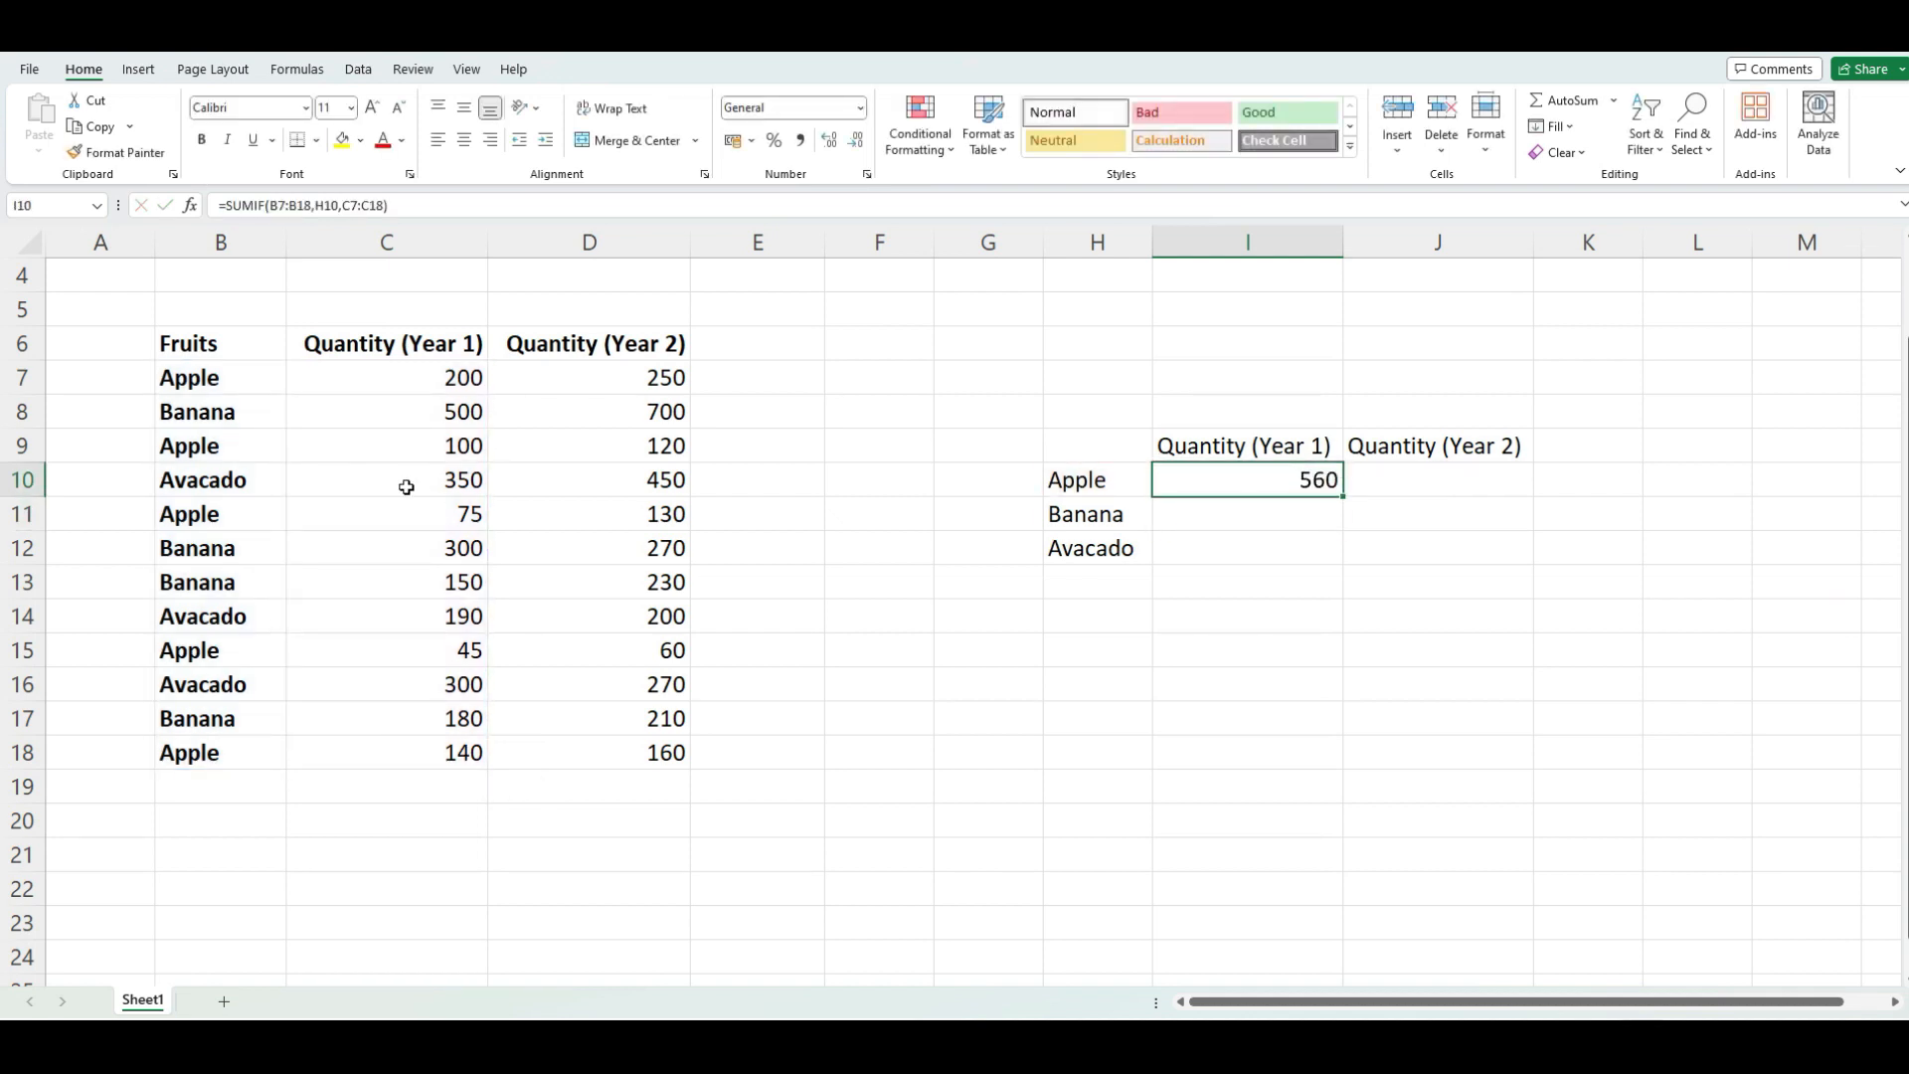
left_click(278, 207)
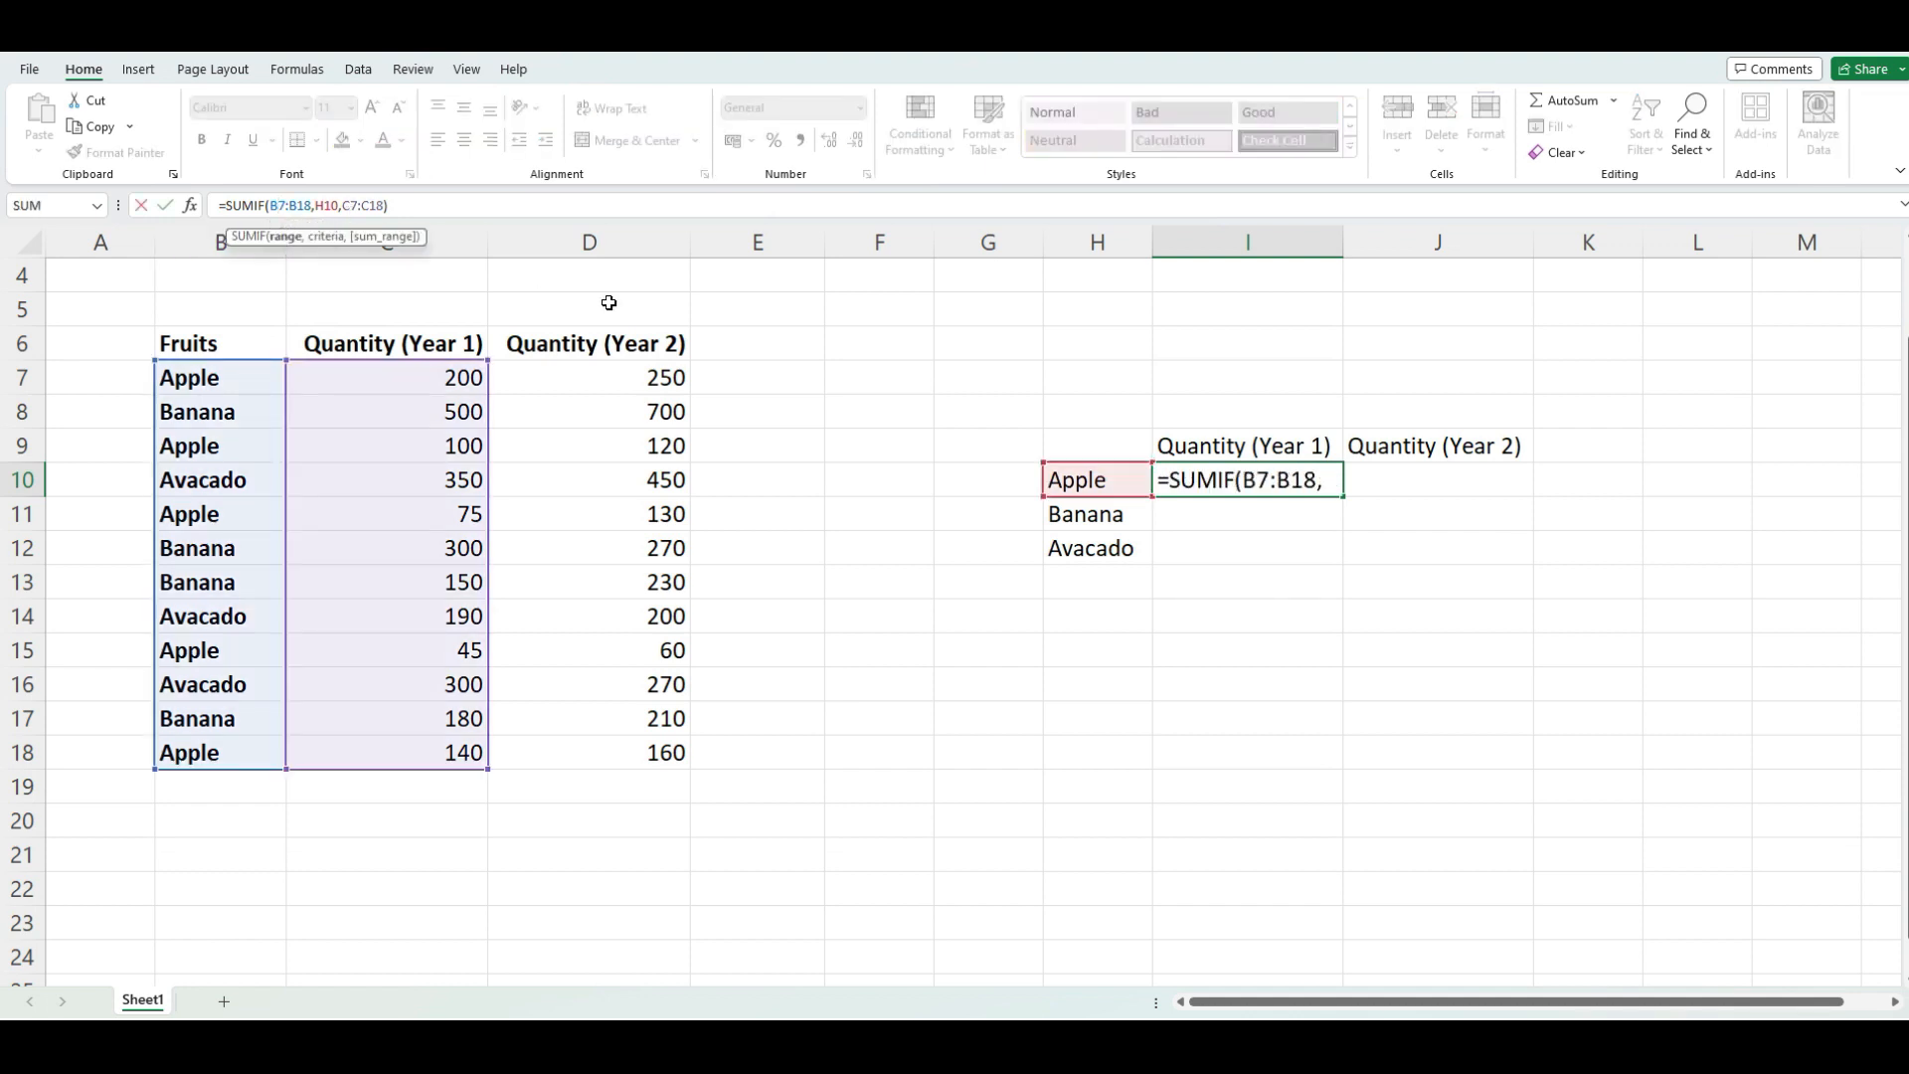
key("F4")
key("Right")
key("Right")
key("Right")
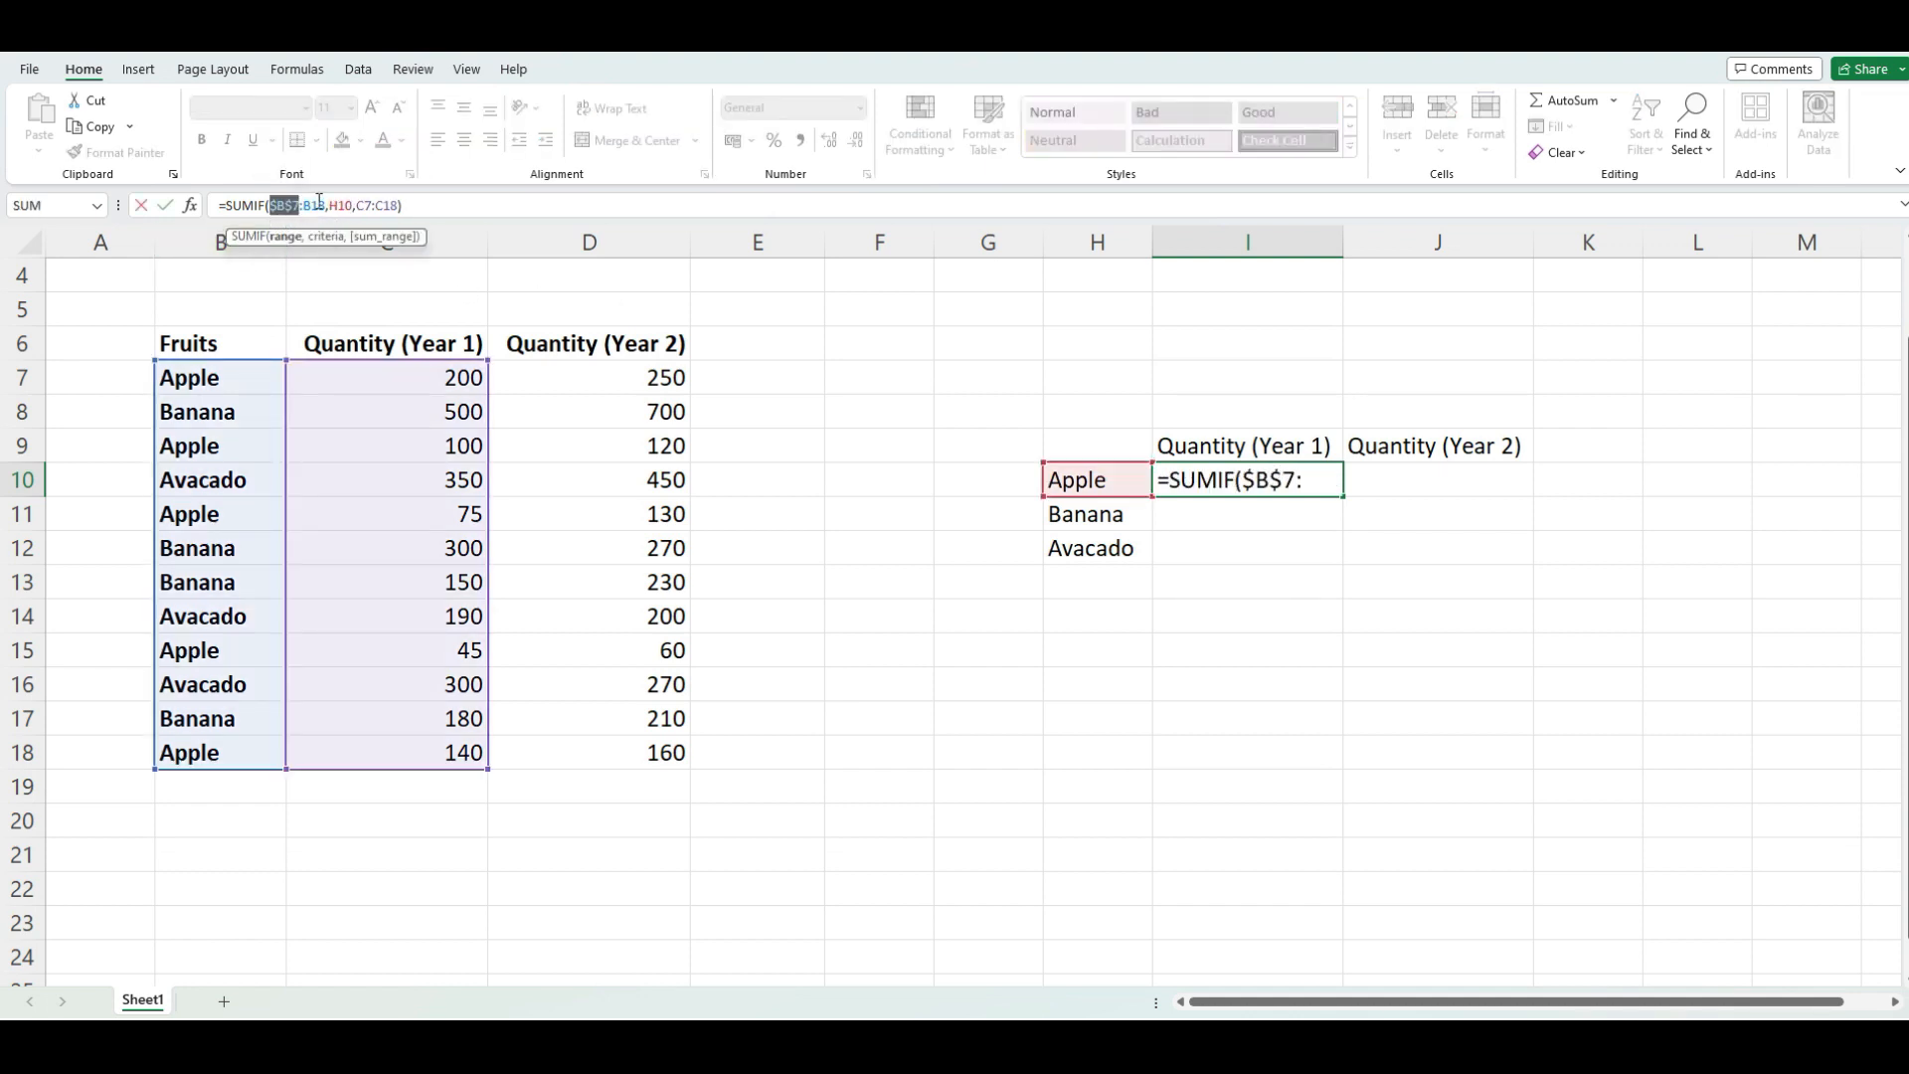
key("F4")
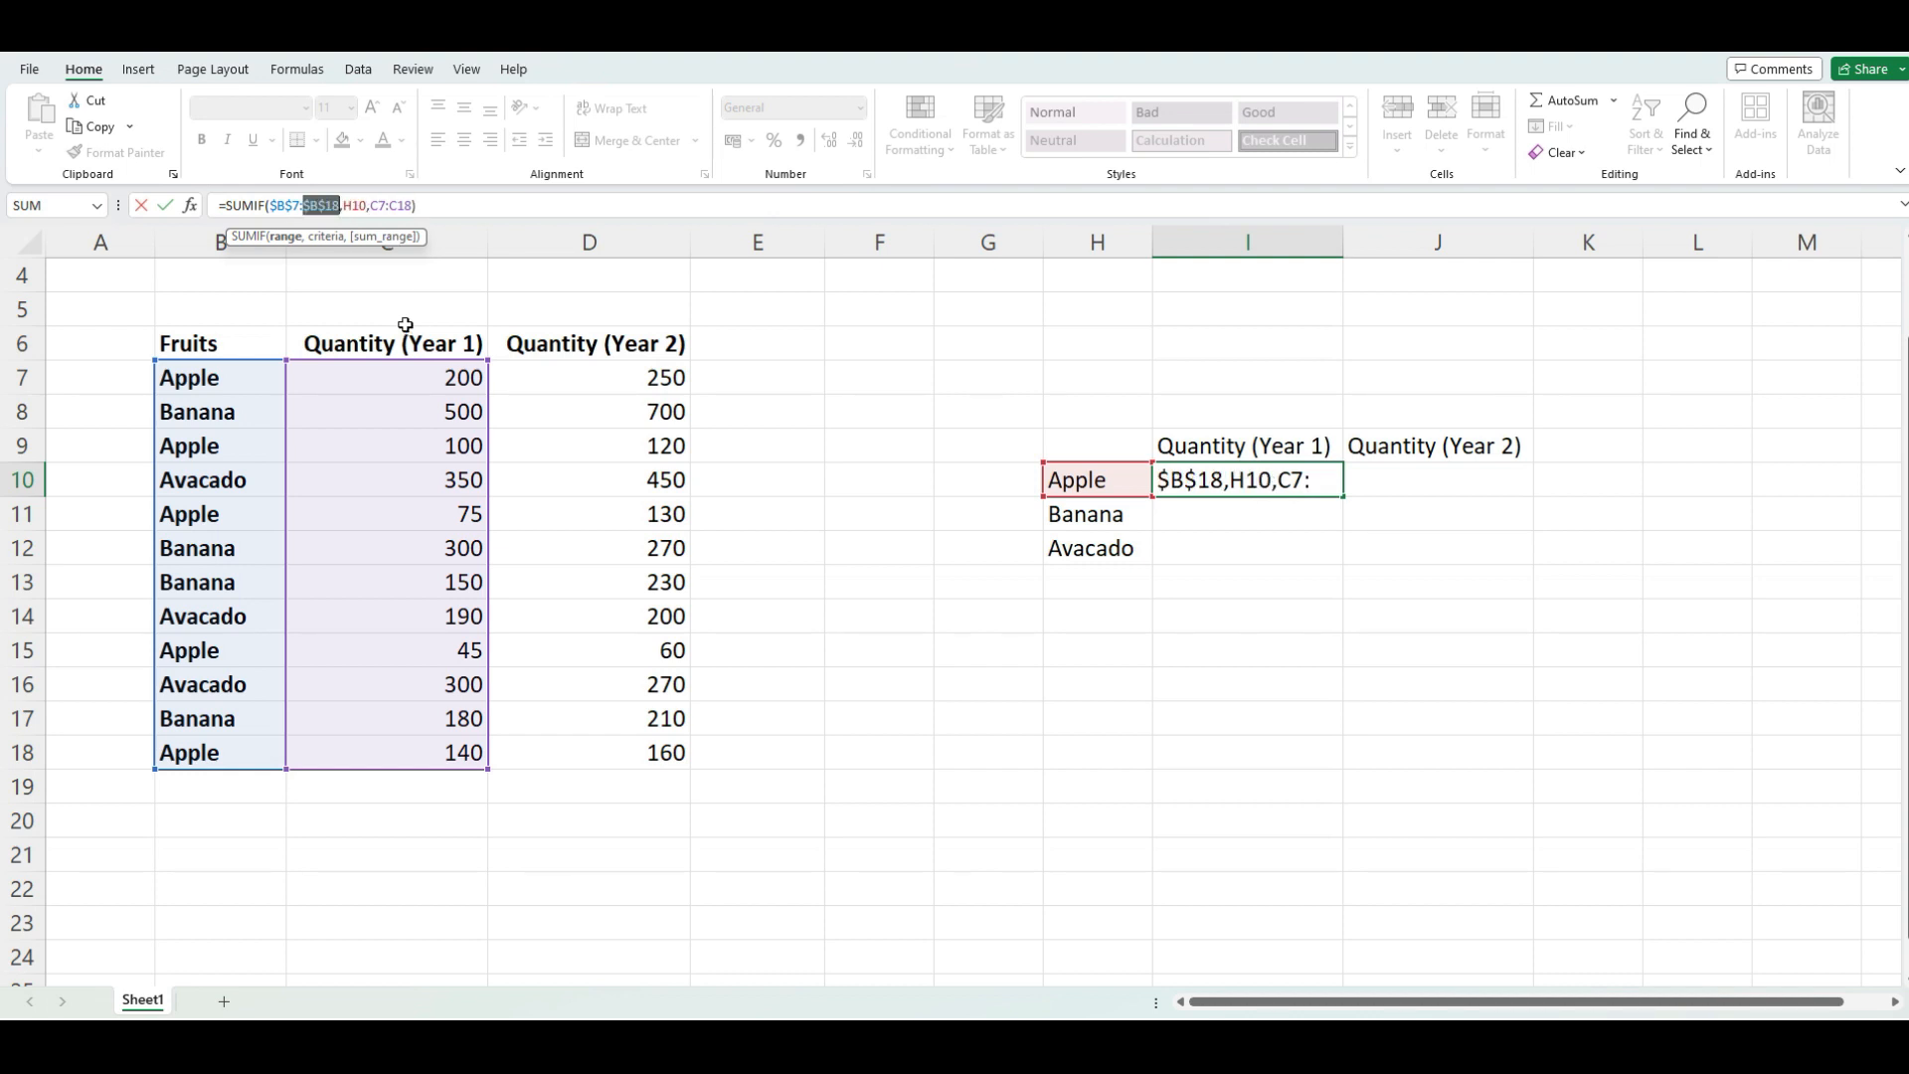
left_click(380, 204)
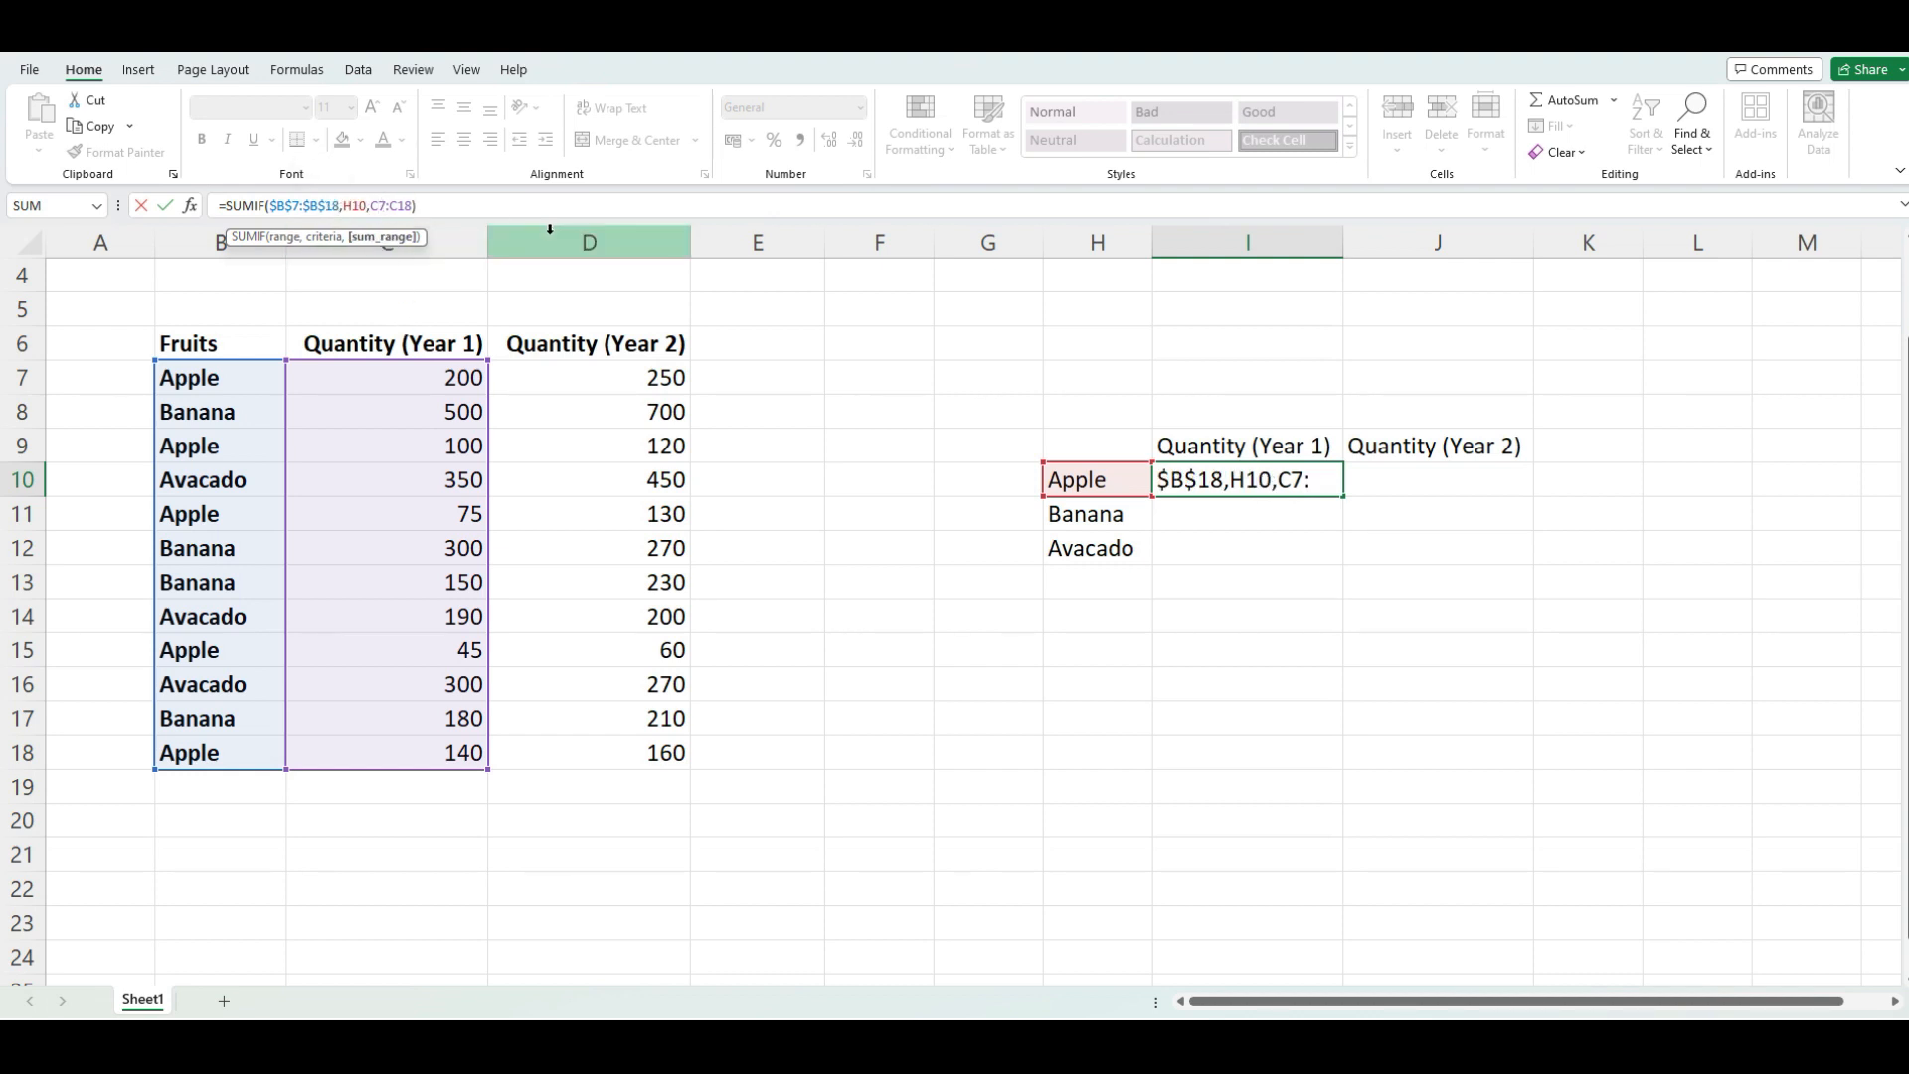
key("F4")
left_click(497, 206)
key("F4")
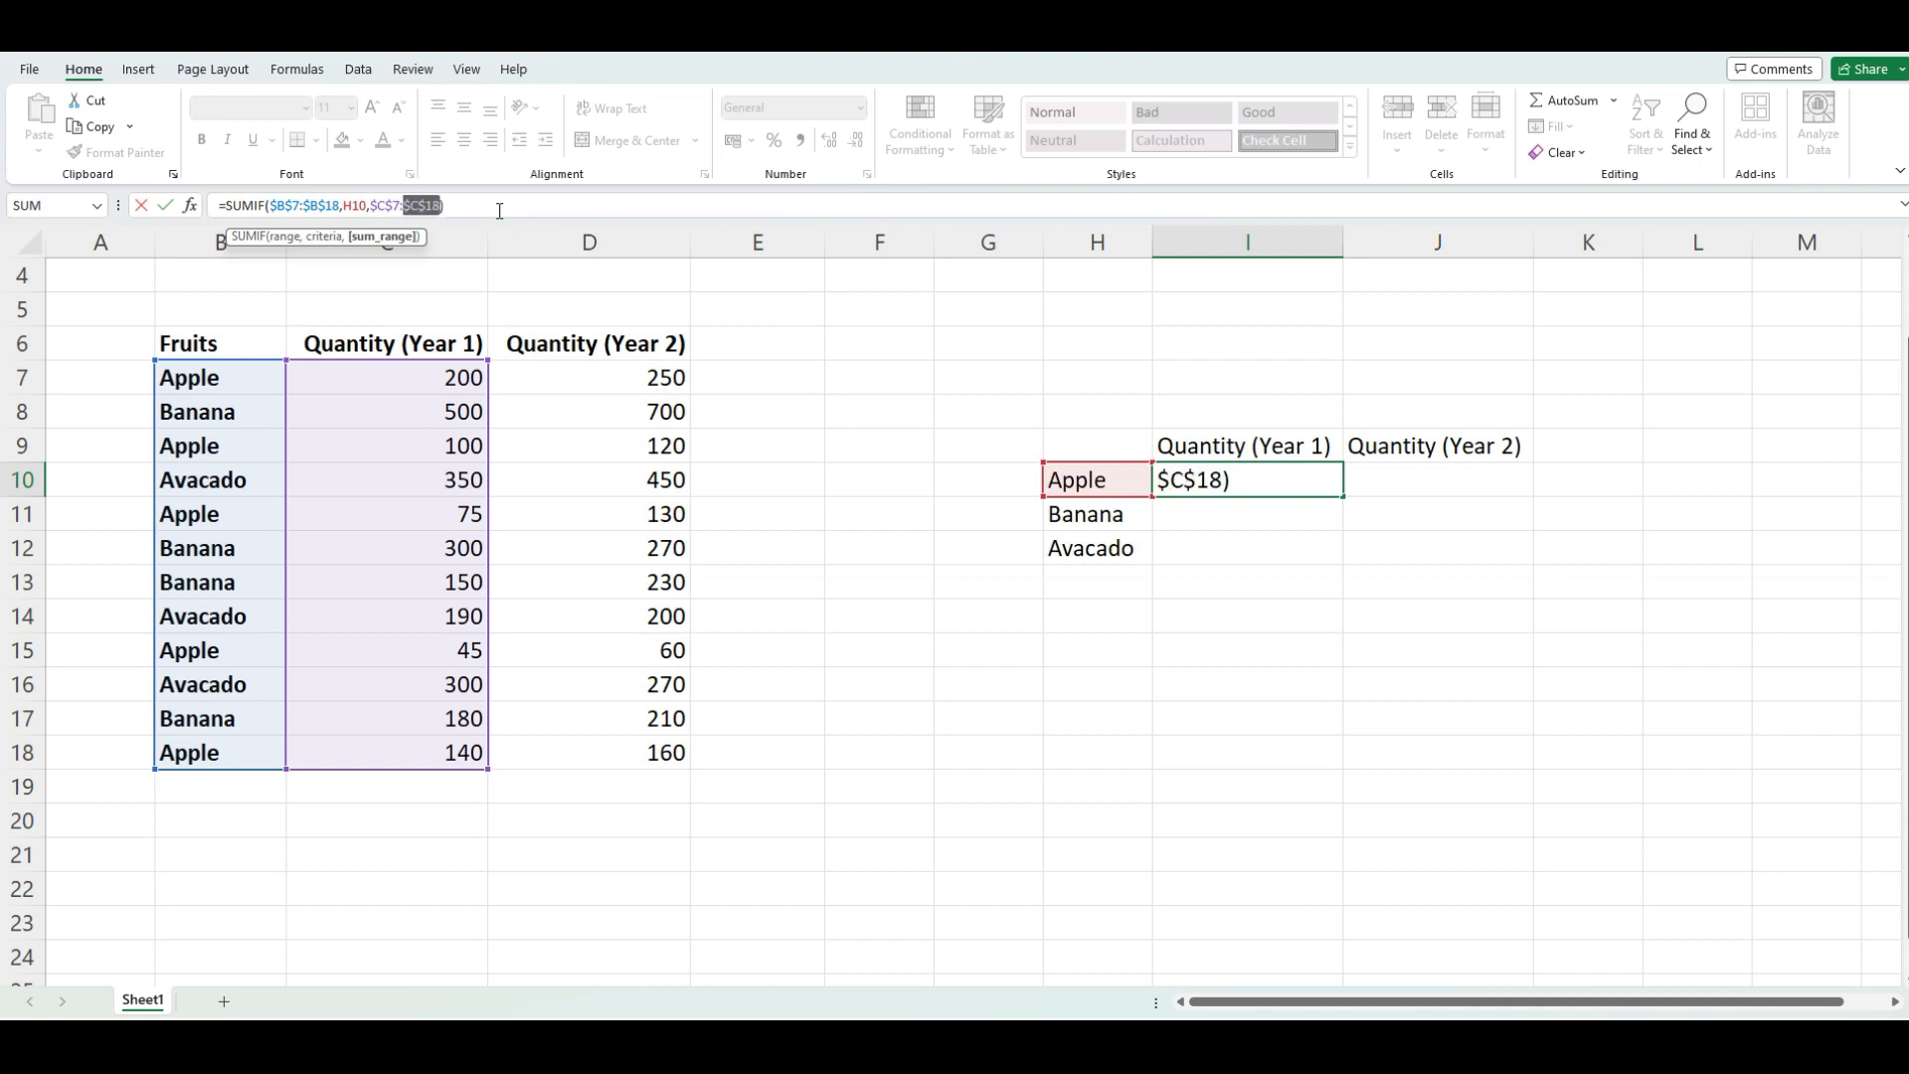
key("Return")
Lock the criteria column in I10's formula as $H10 and fill the formula down to I12.
key("Up")
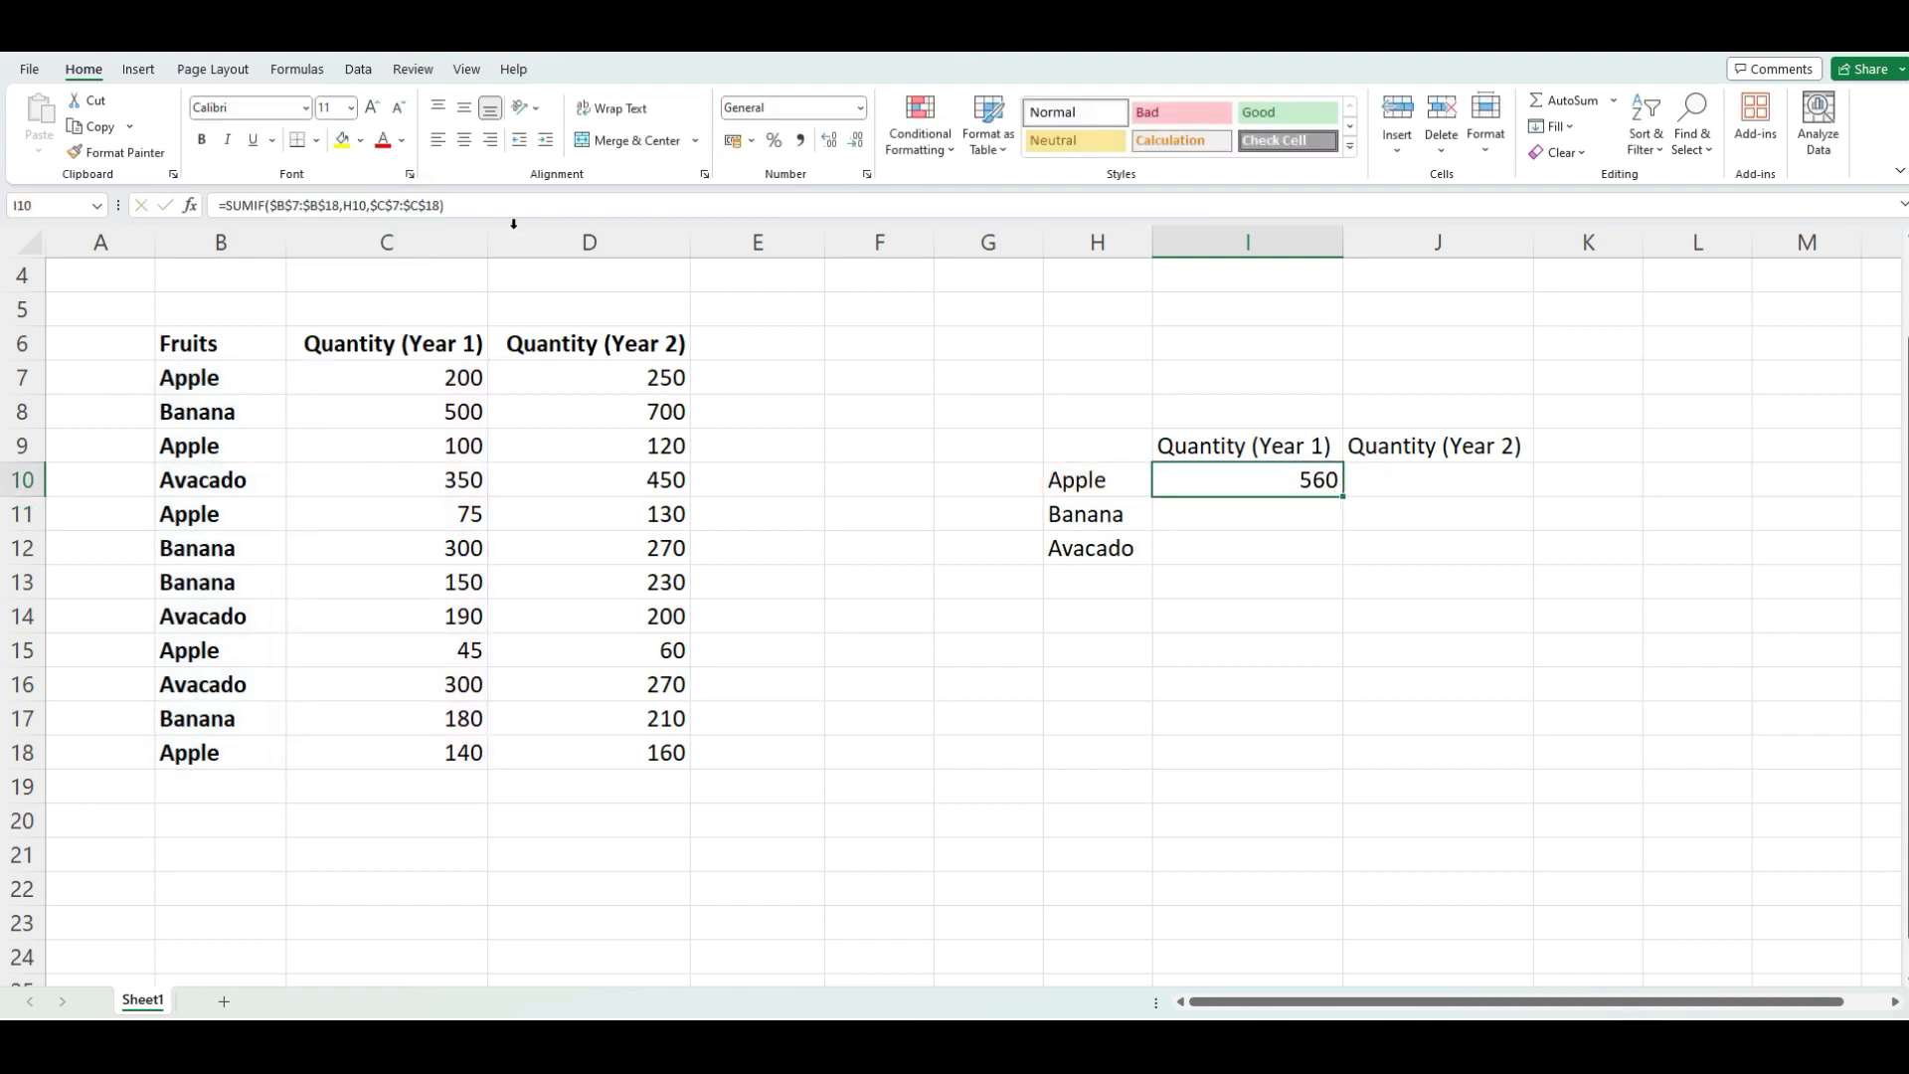
left_click(343, 205)
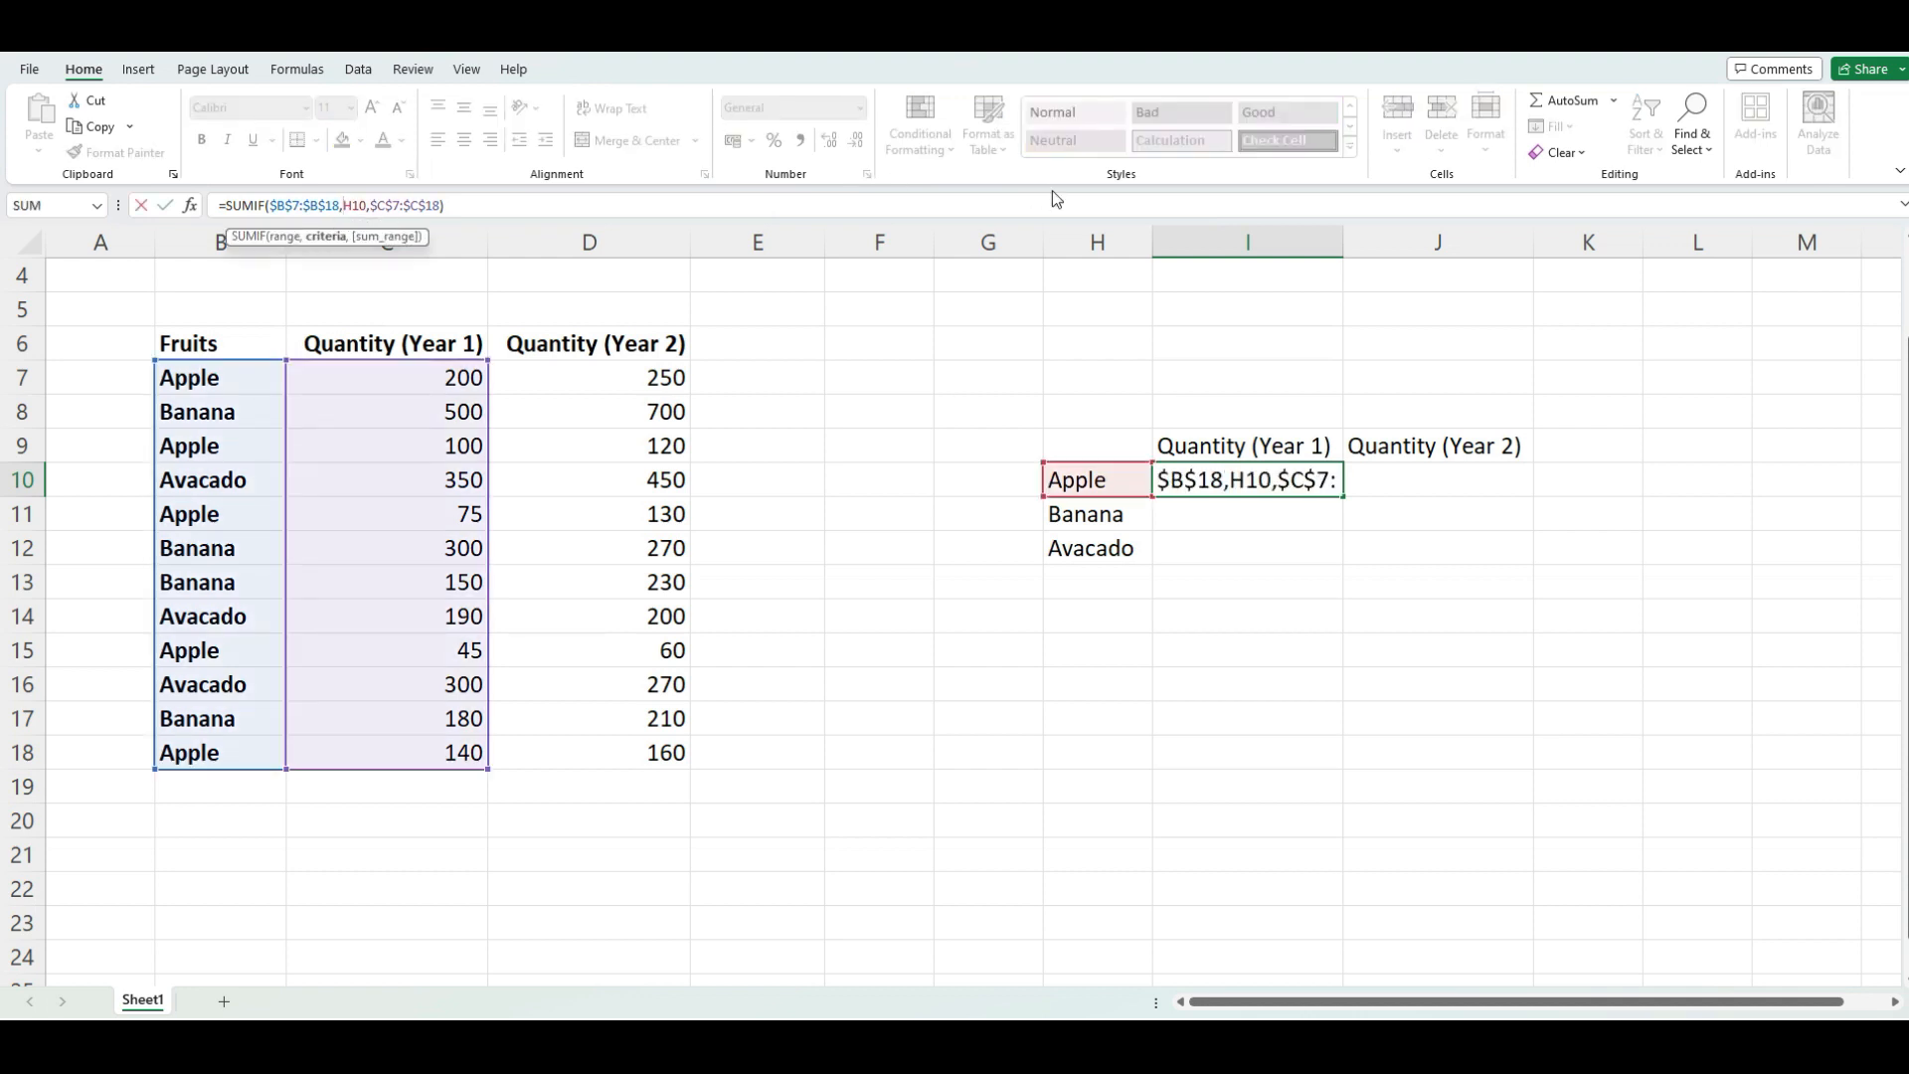
type("$")
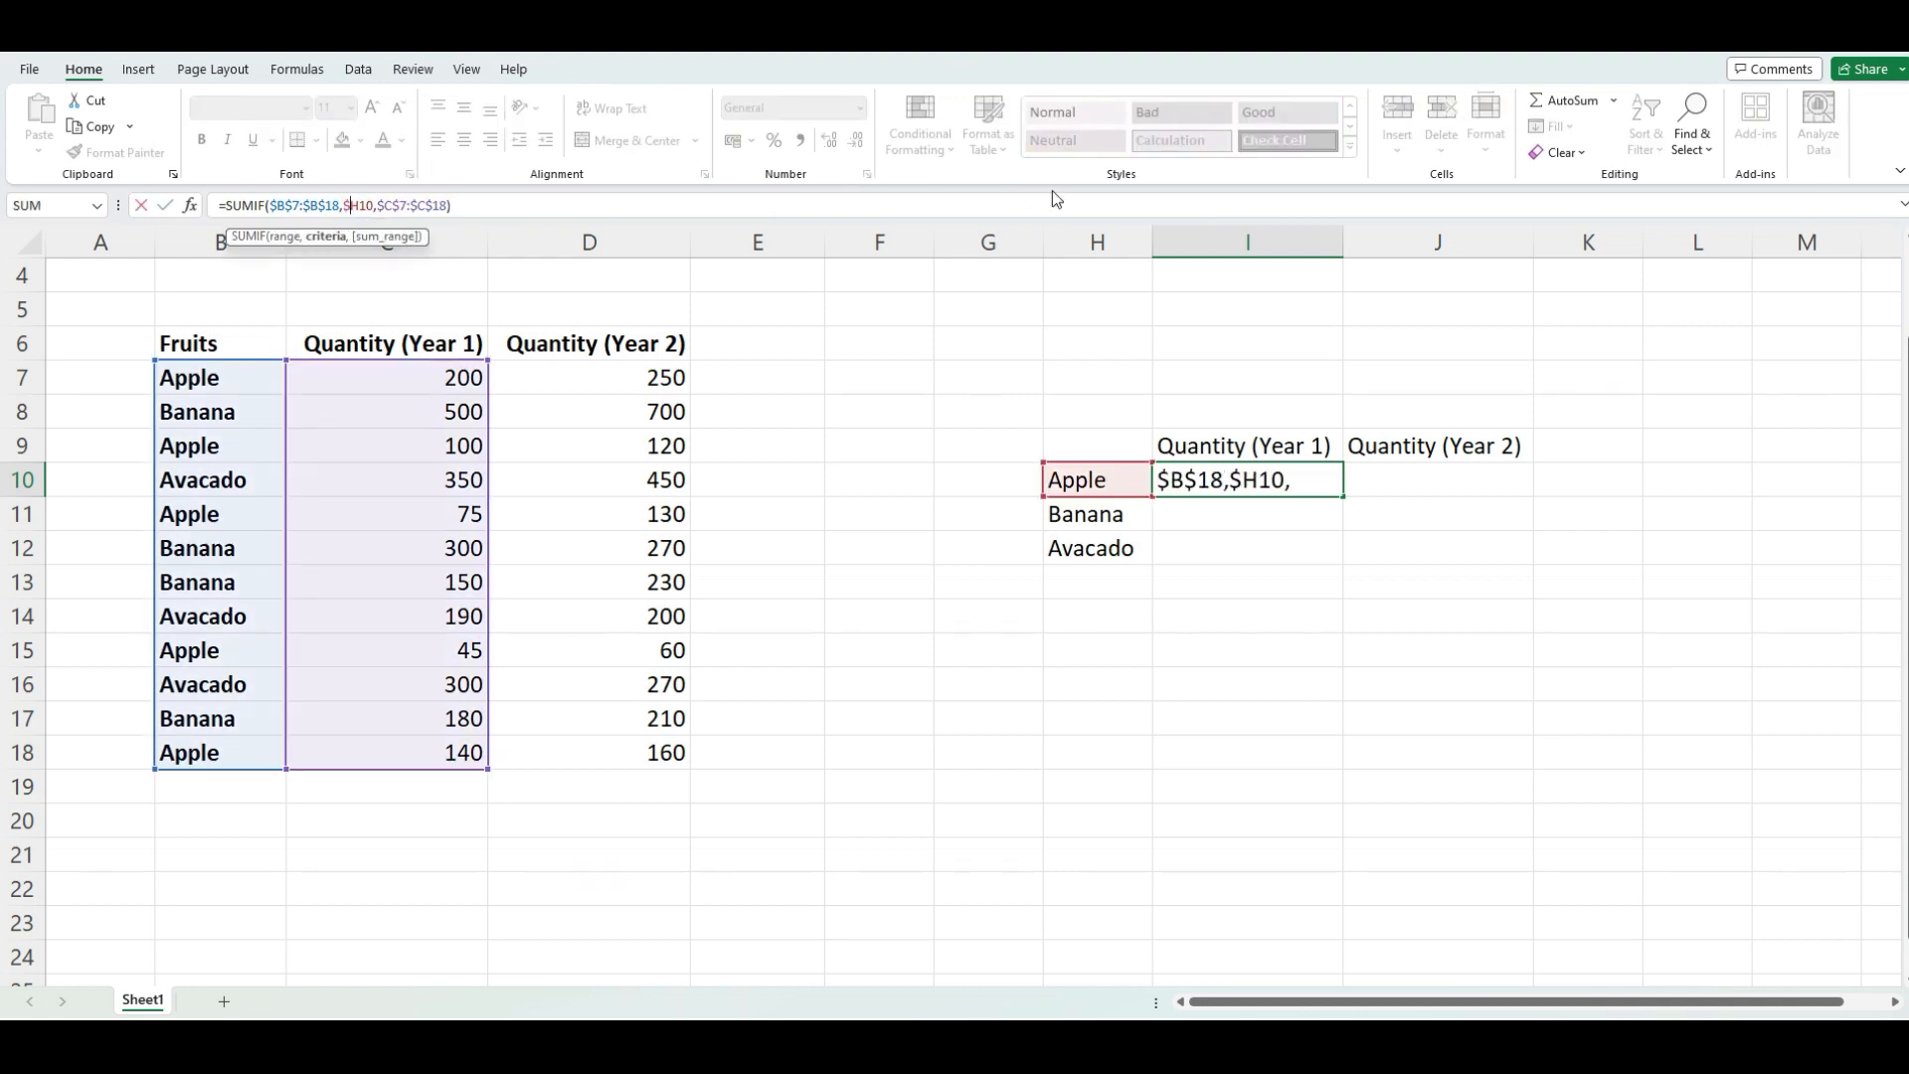
key("Return")
key("Up")
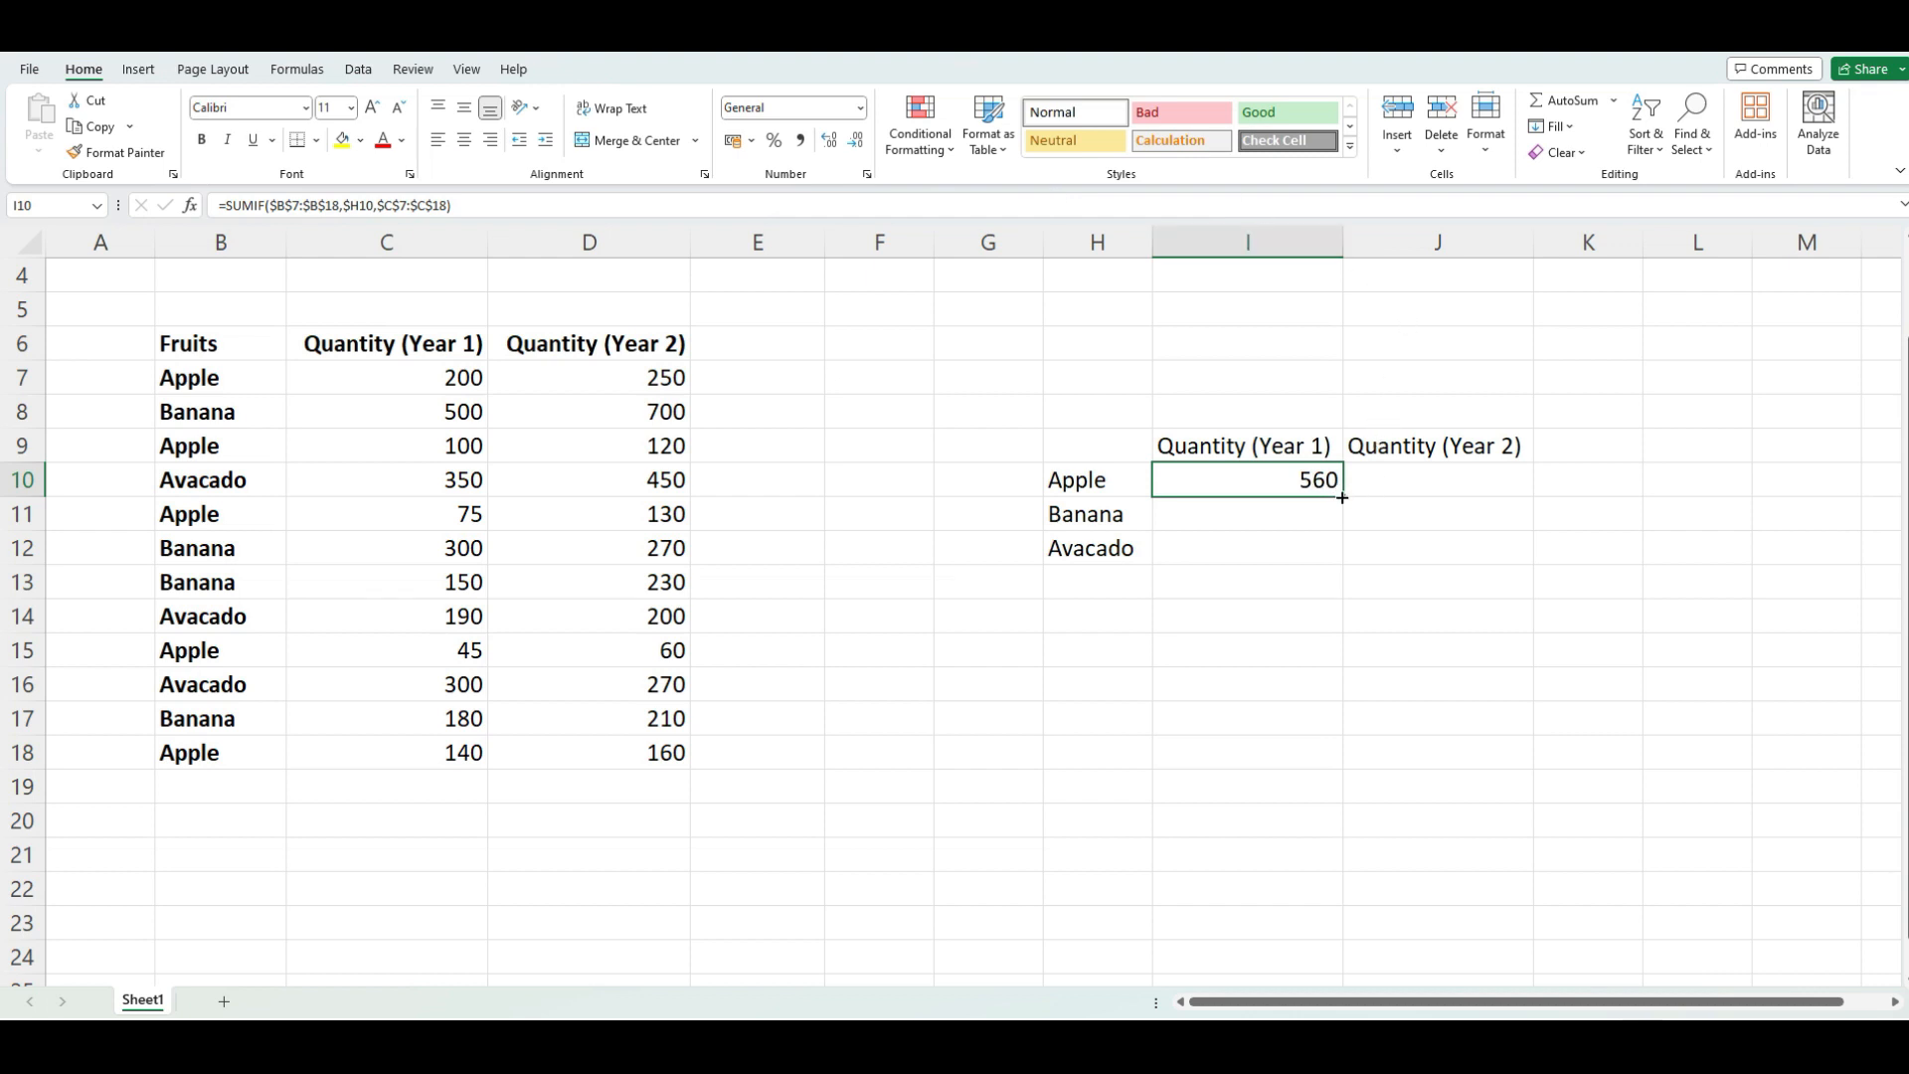
left_click_drag(1341, 510, 1342, 558)
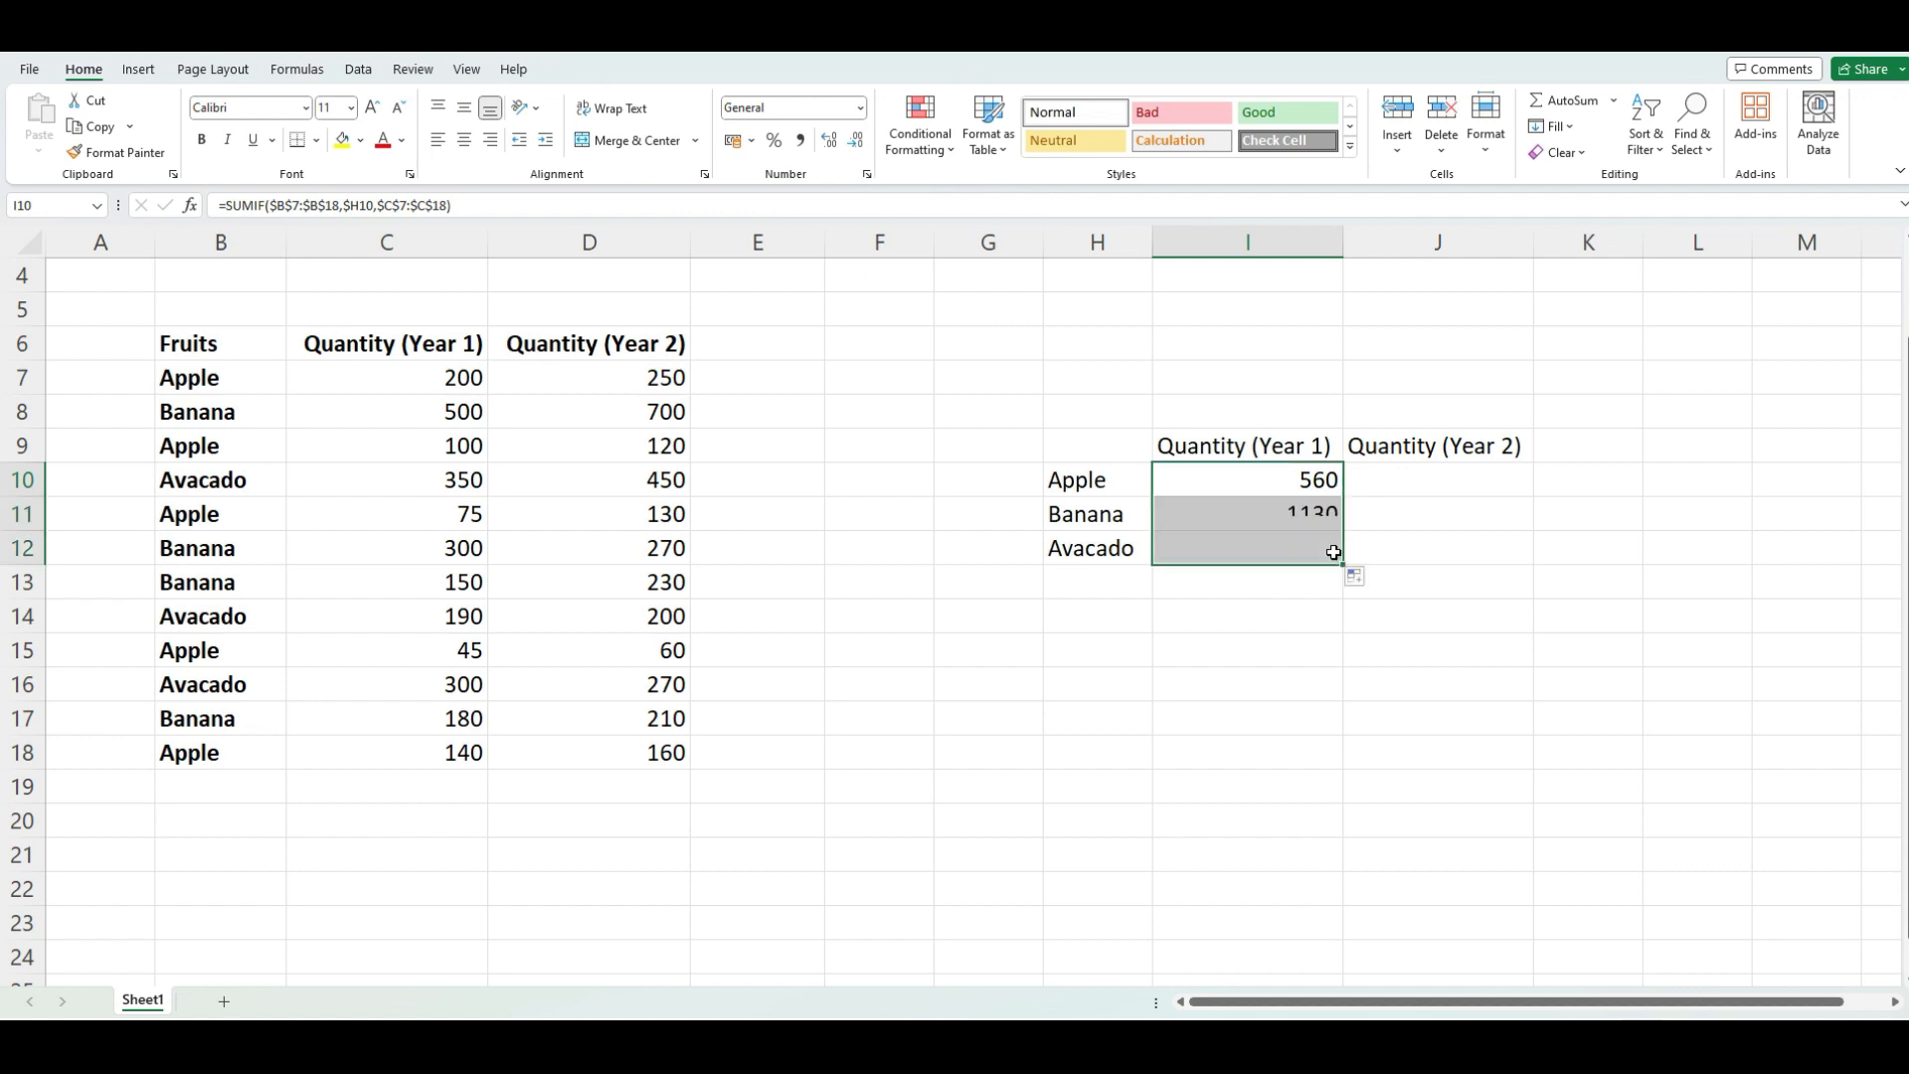
Copy the SUMIF formula from I10 and paste only the formula into J10.
left_click(1295, 485)
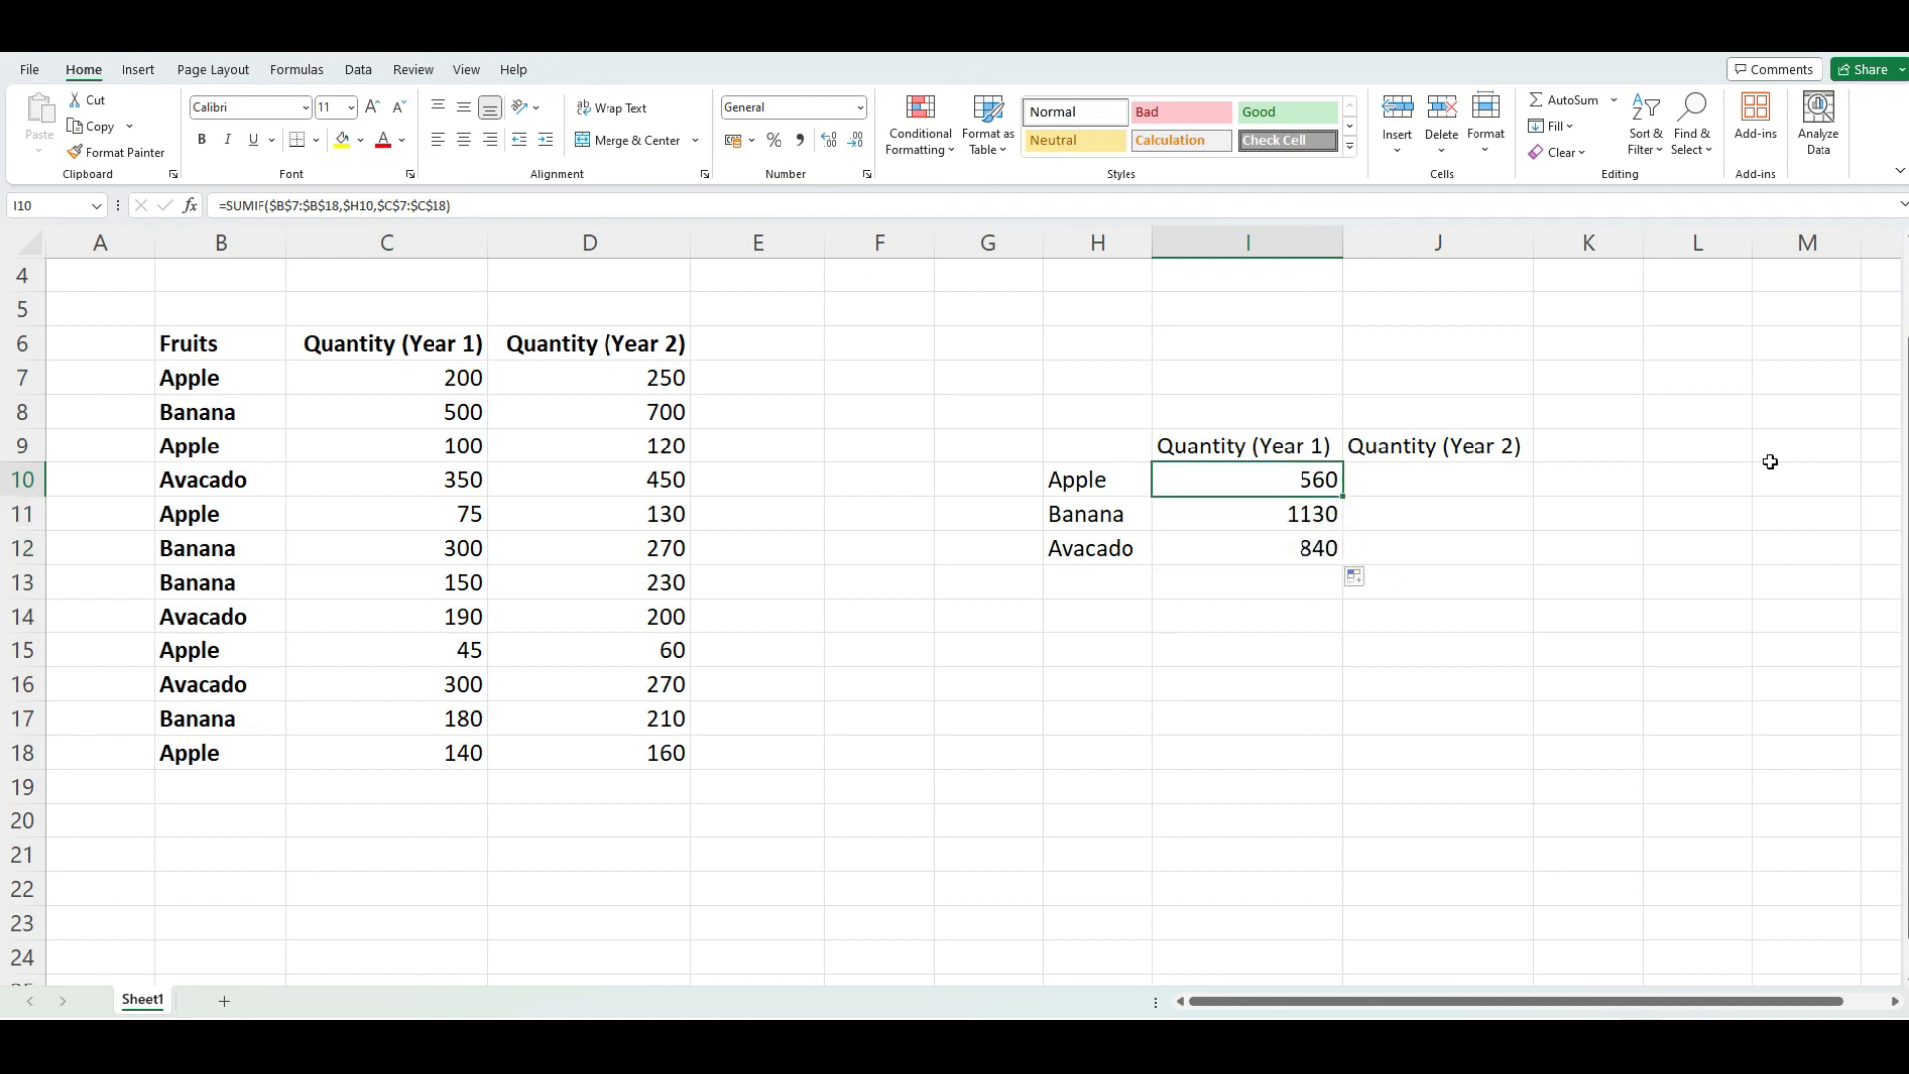
right_click(1313, 484)
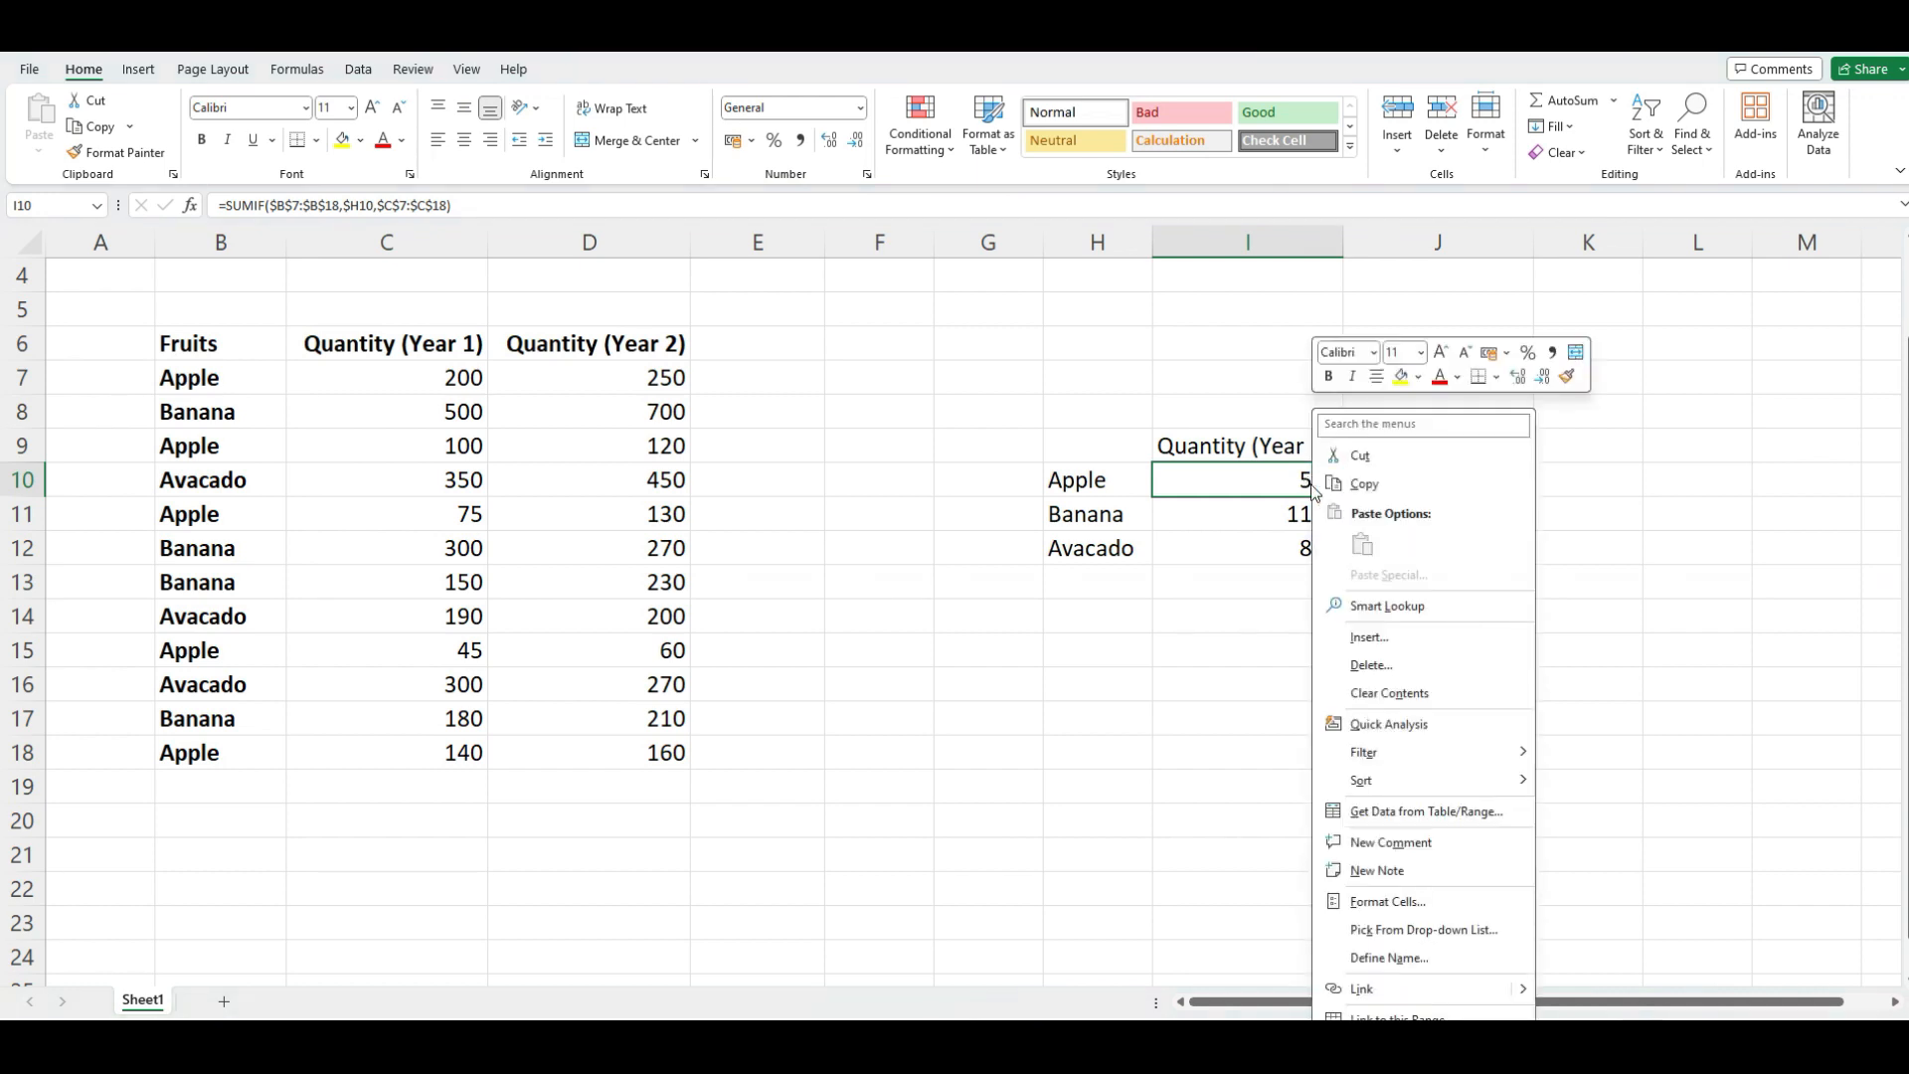
left_click(1363, 483)
left_click(1378, 483)
right_click(1381, 485)
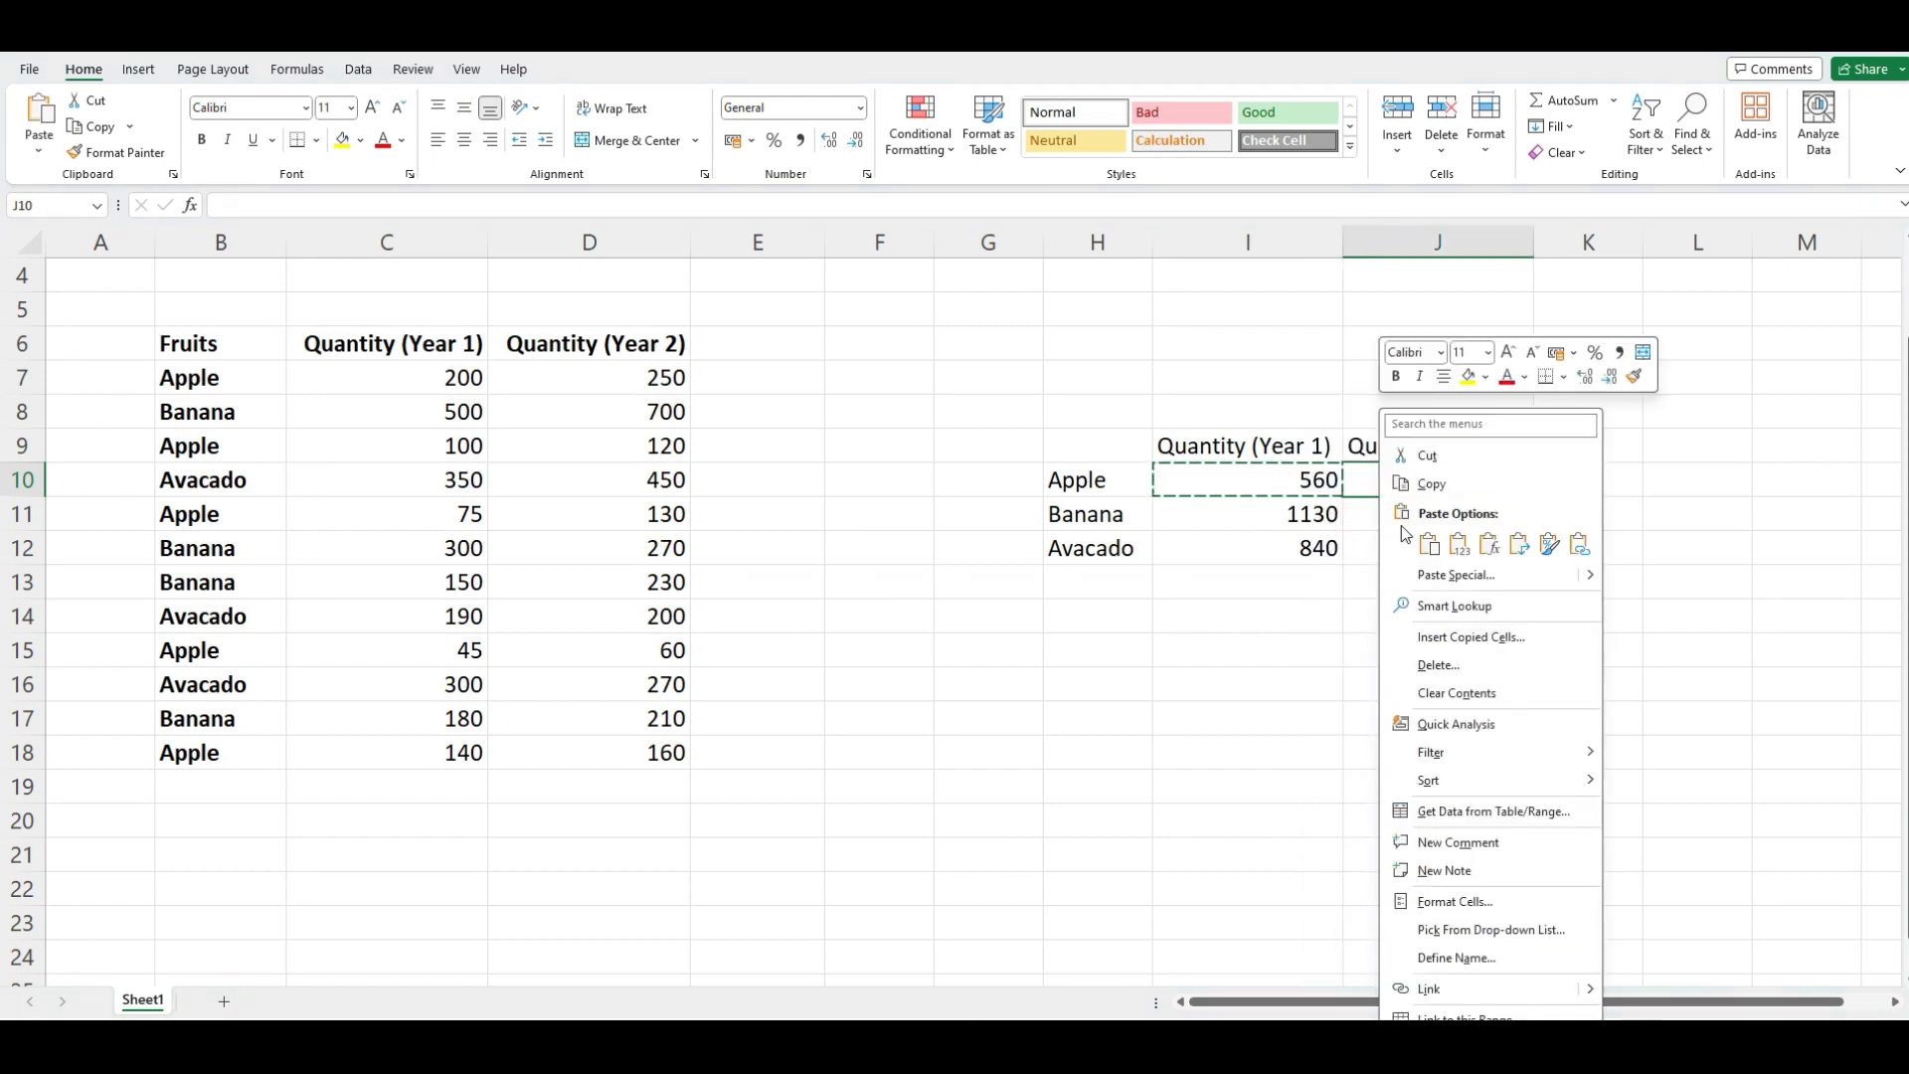
left_click(1488, 543)
key("Escape")
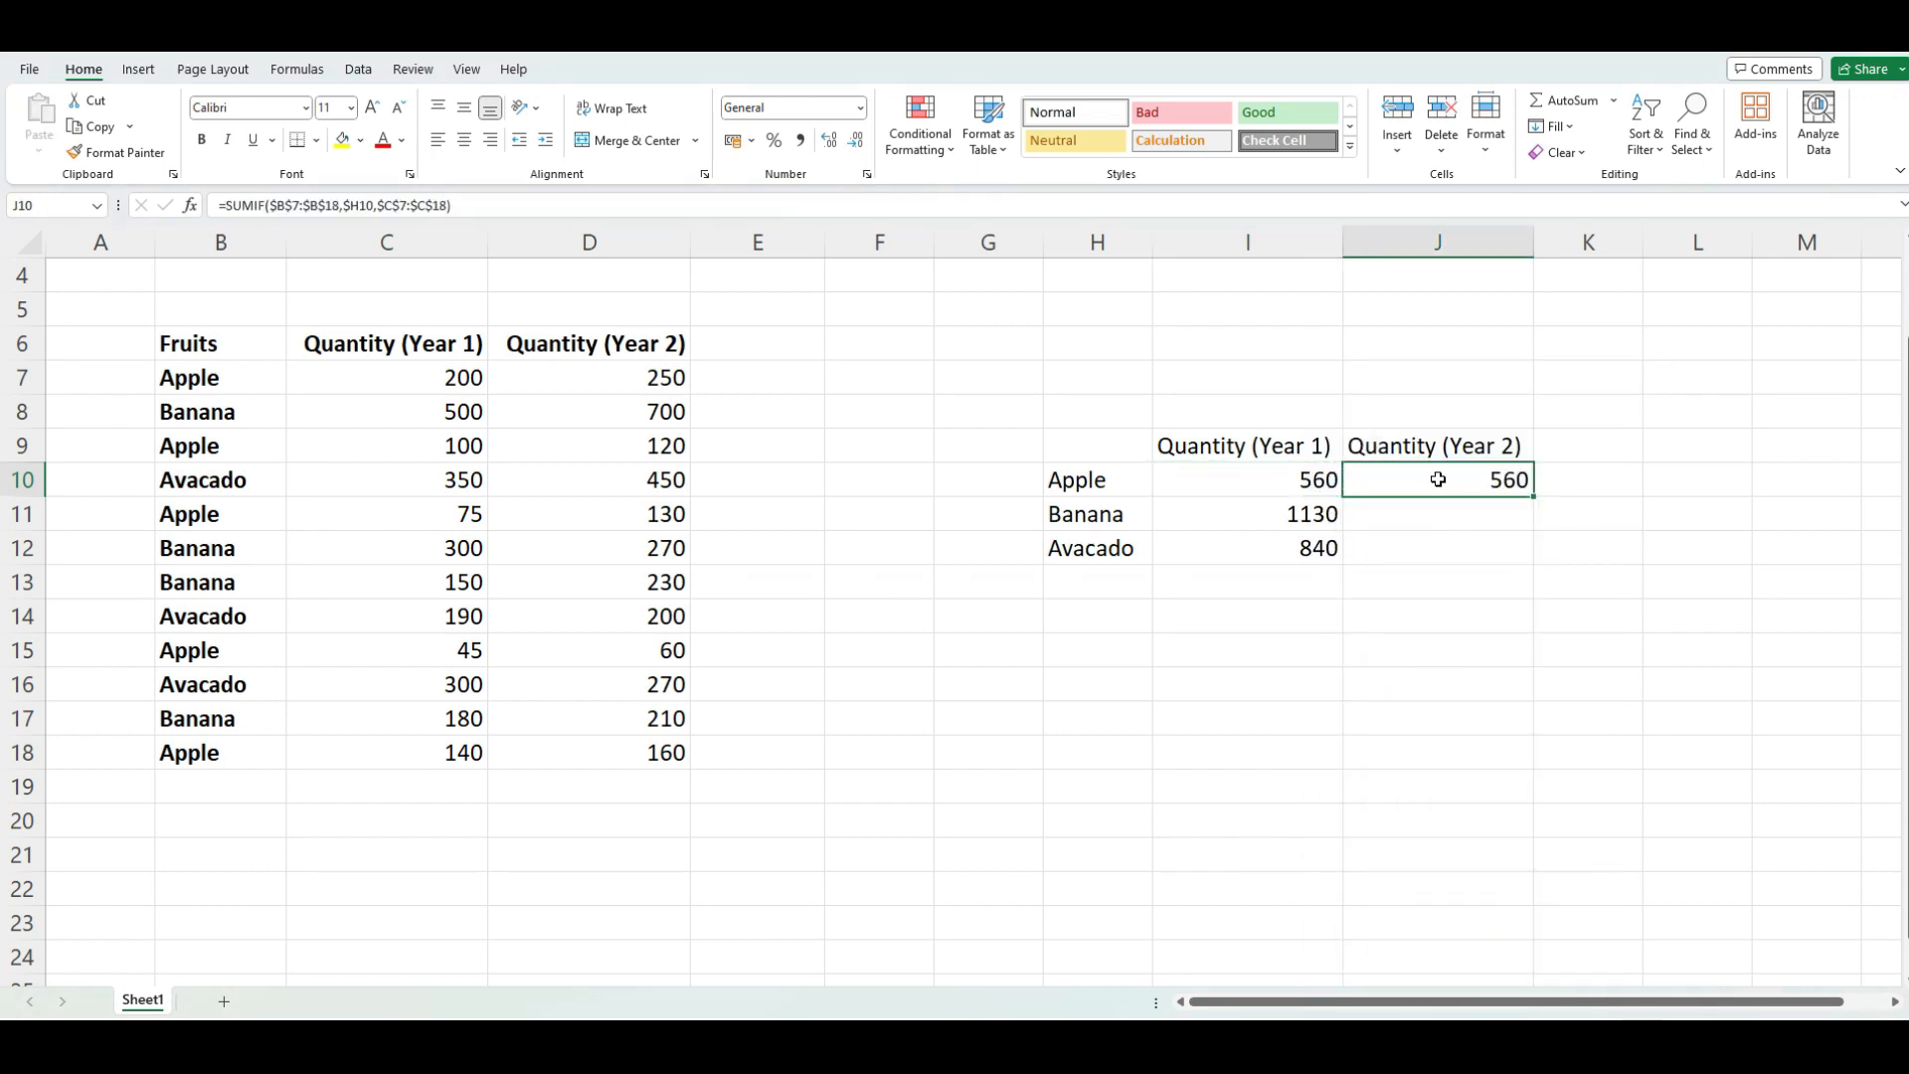
Change the sum range in J10's formula to $D$7:$D$18 and fill the formula down to J12.
left_click(401, 206)
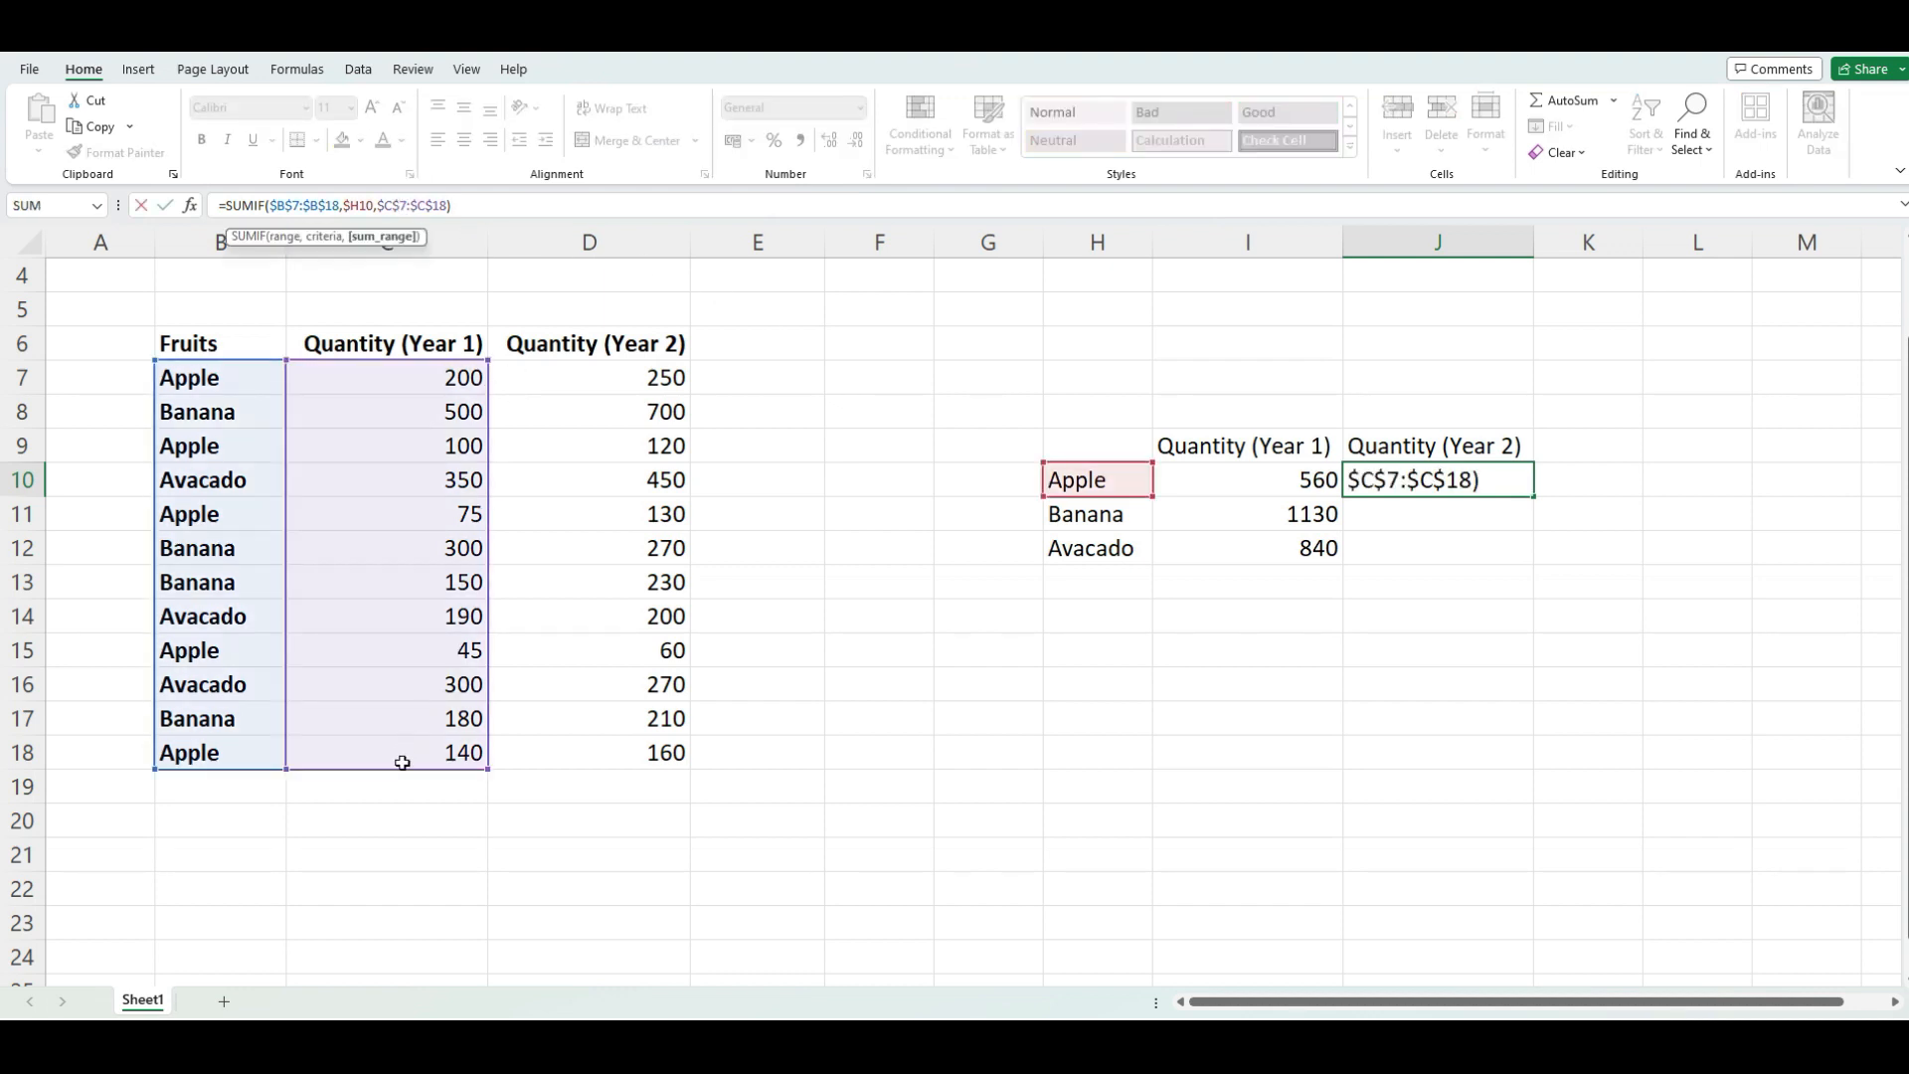
left_click_drag(404, 778, 516, 780)
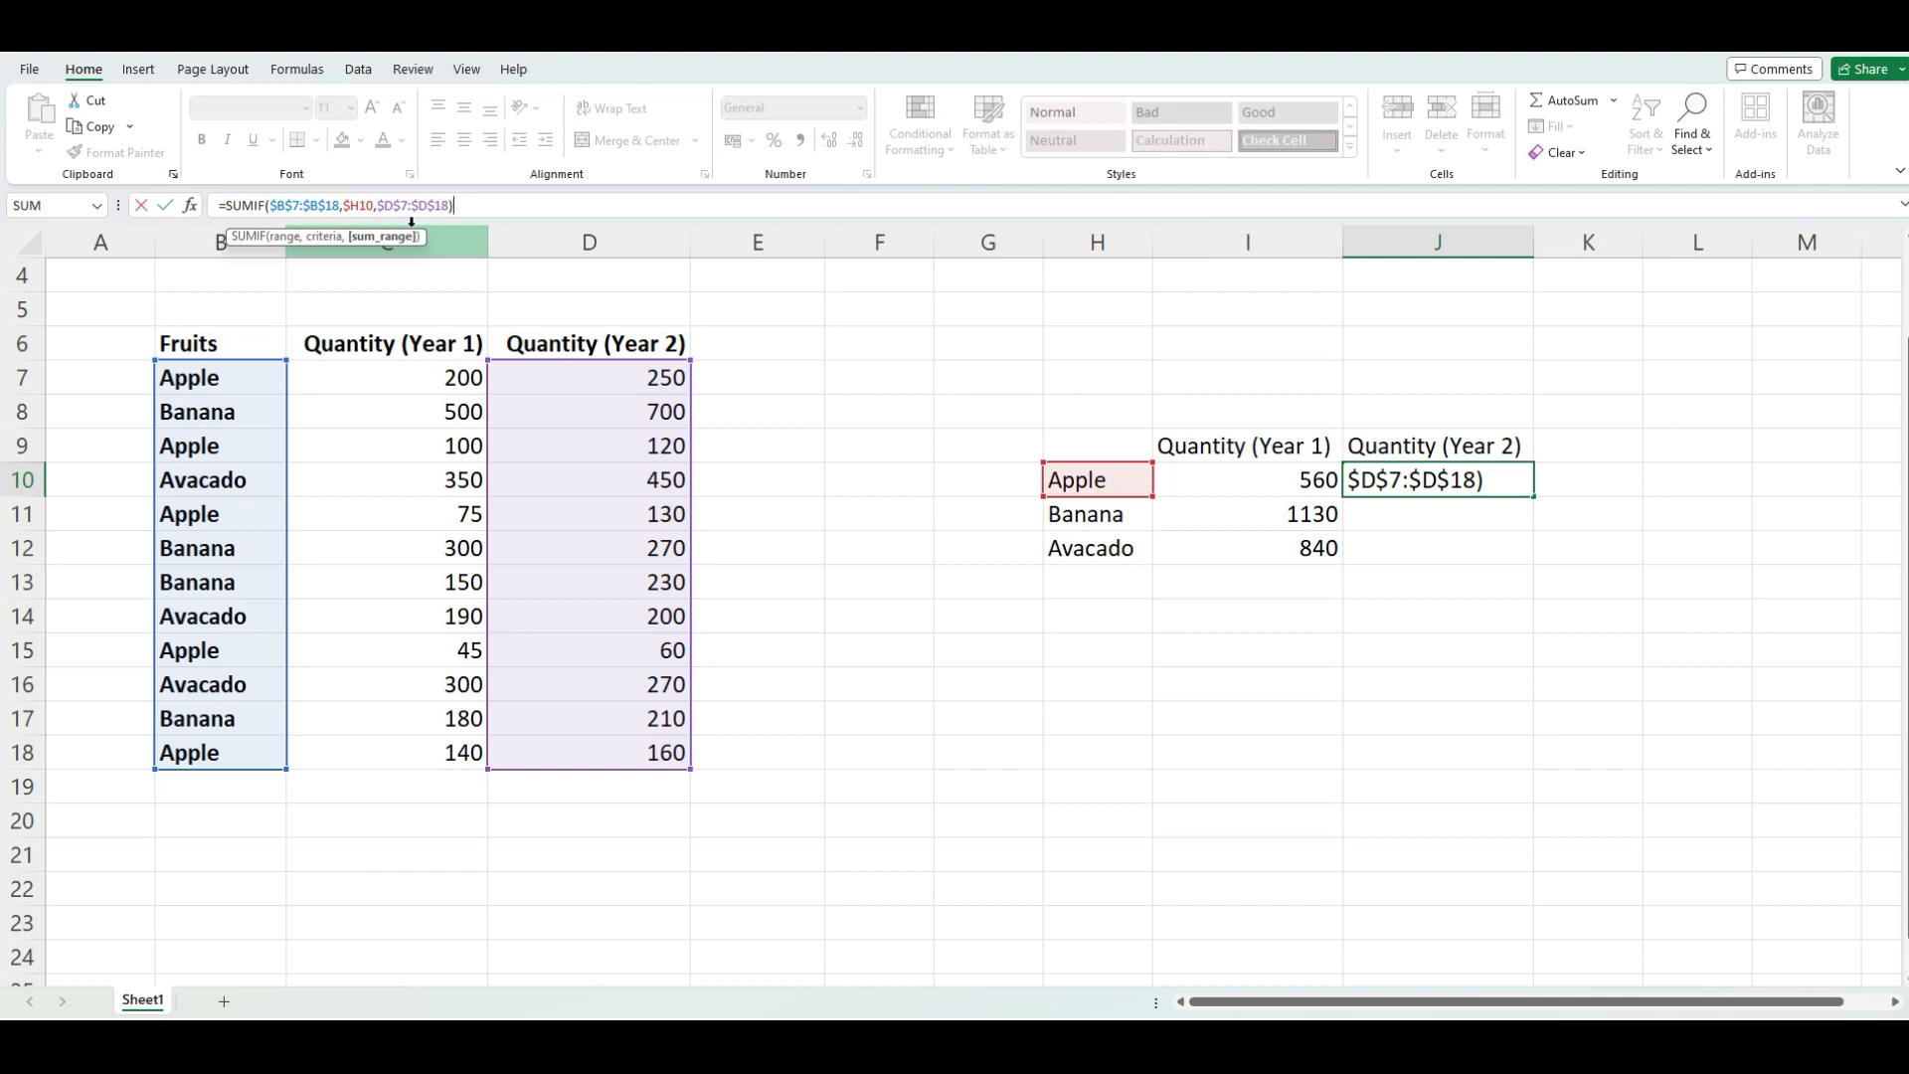
key("Return")
key("Up")
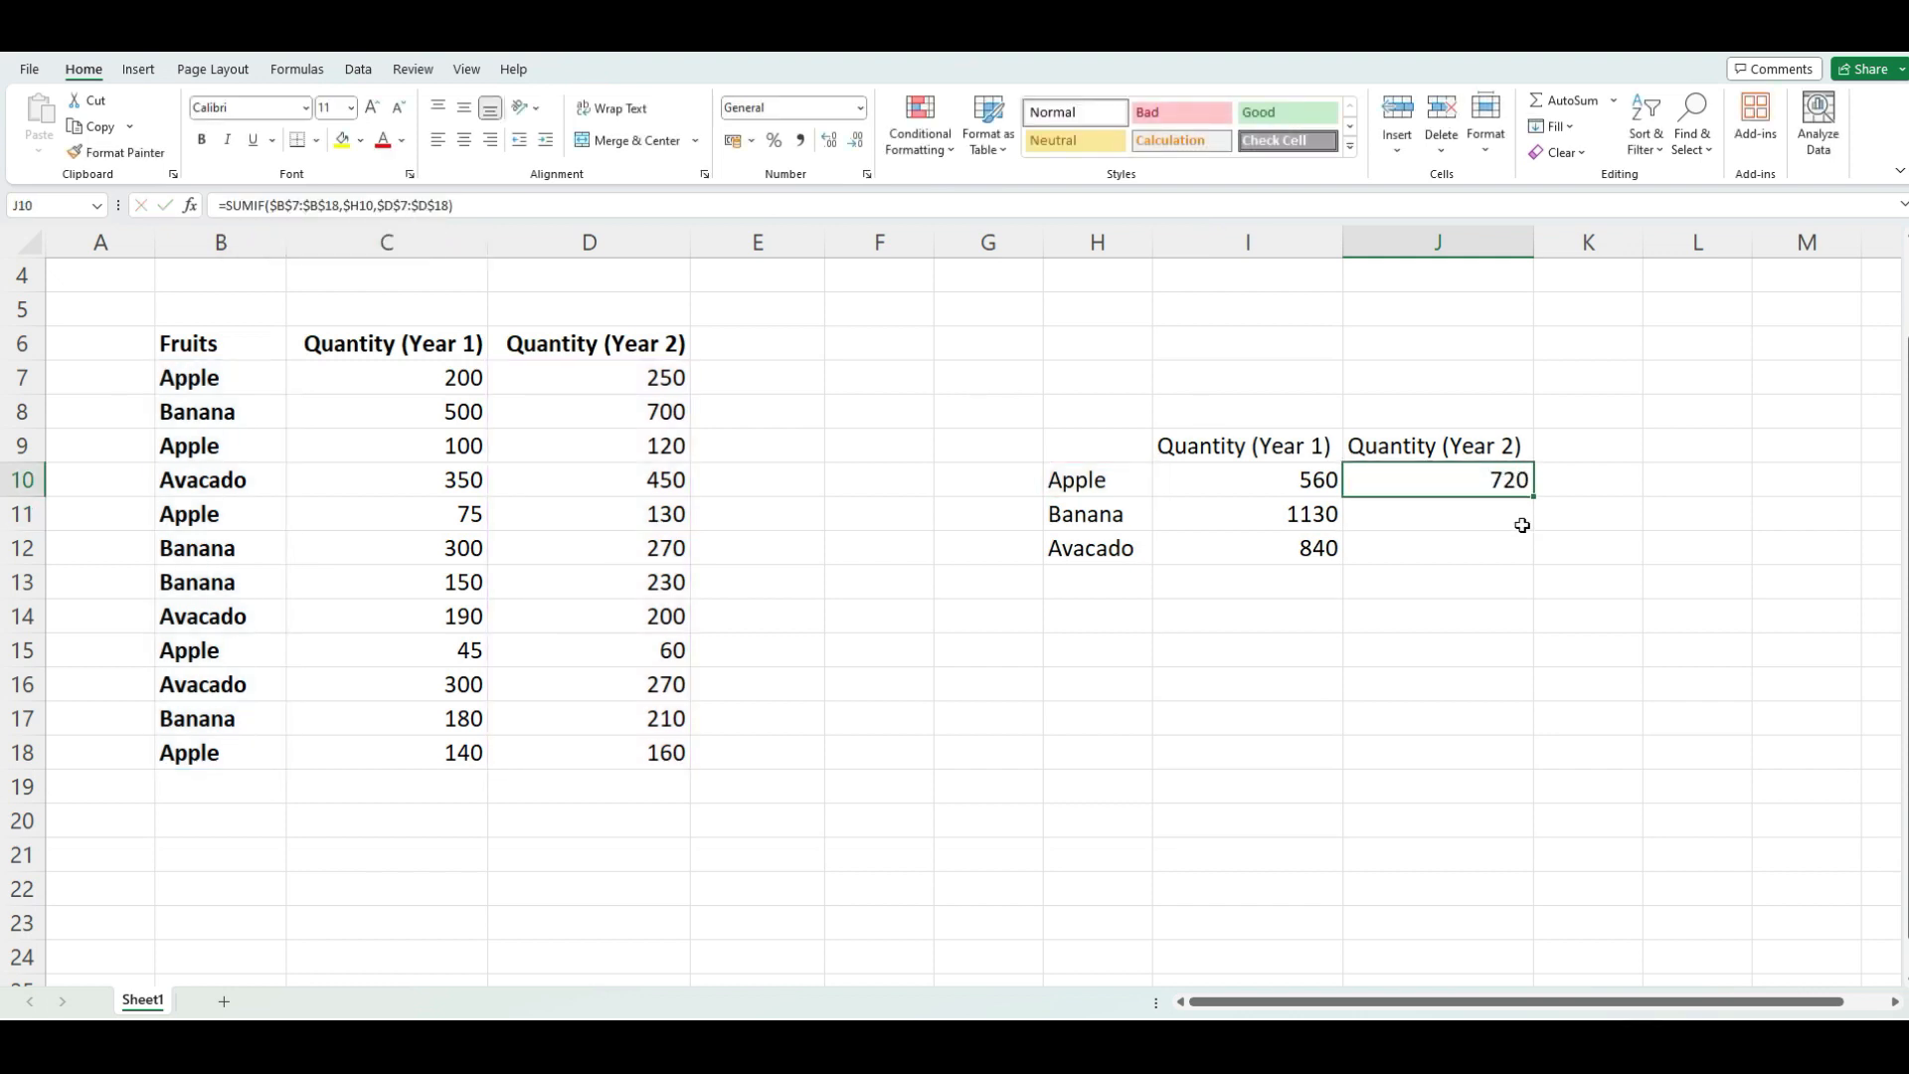
left_click_drag(1532, 499, 1529, 559)
Insert an AutoSum total in I14 with the formula =SUM(I10:I13).
left_click(1278, 609)
left_click(1571, 103)
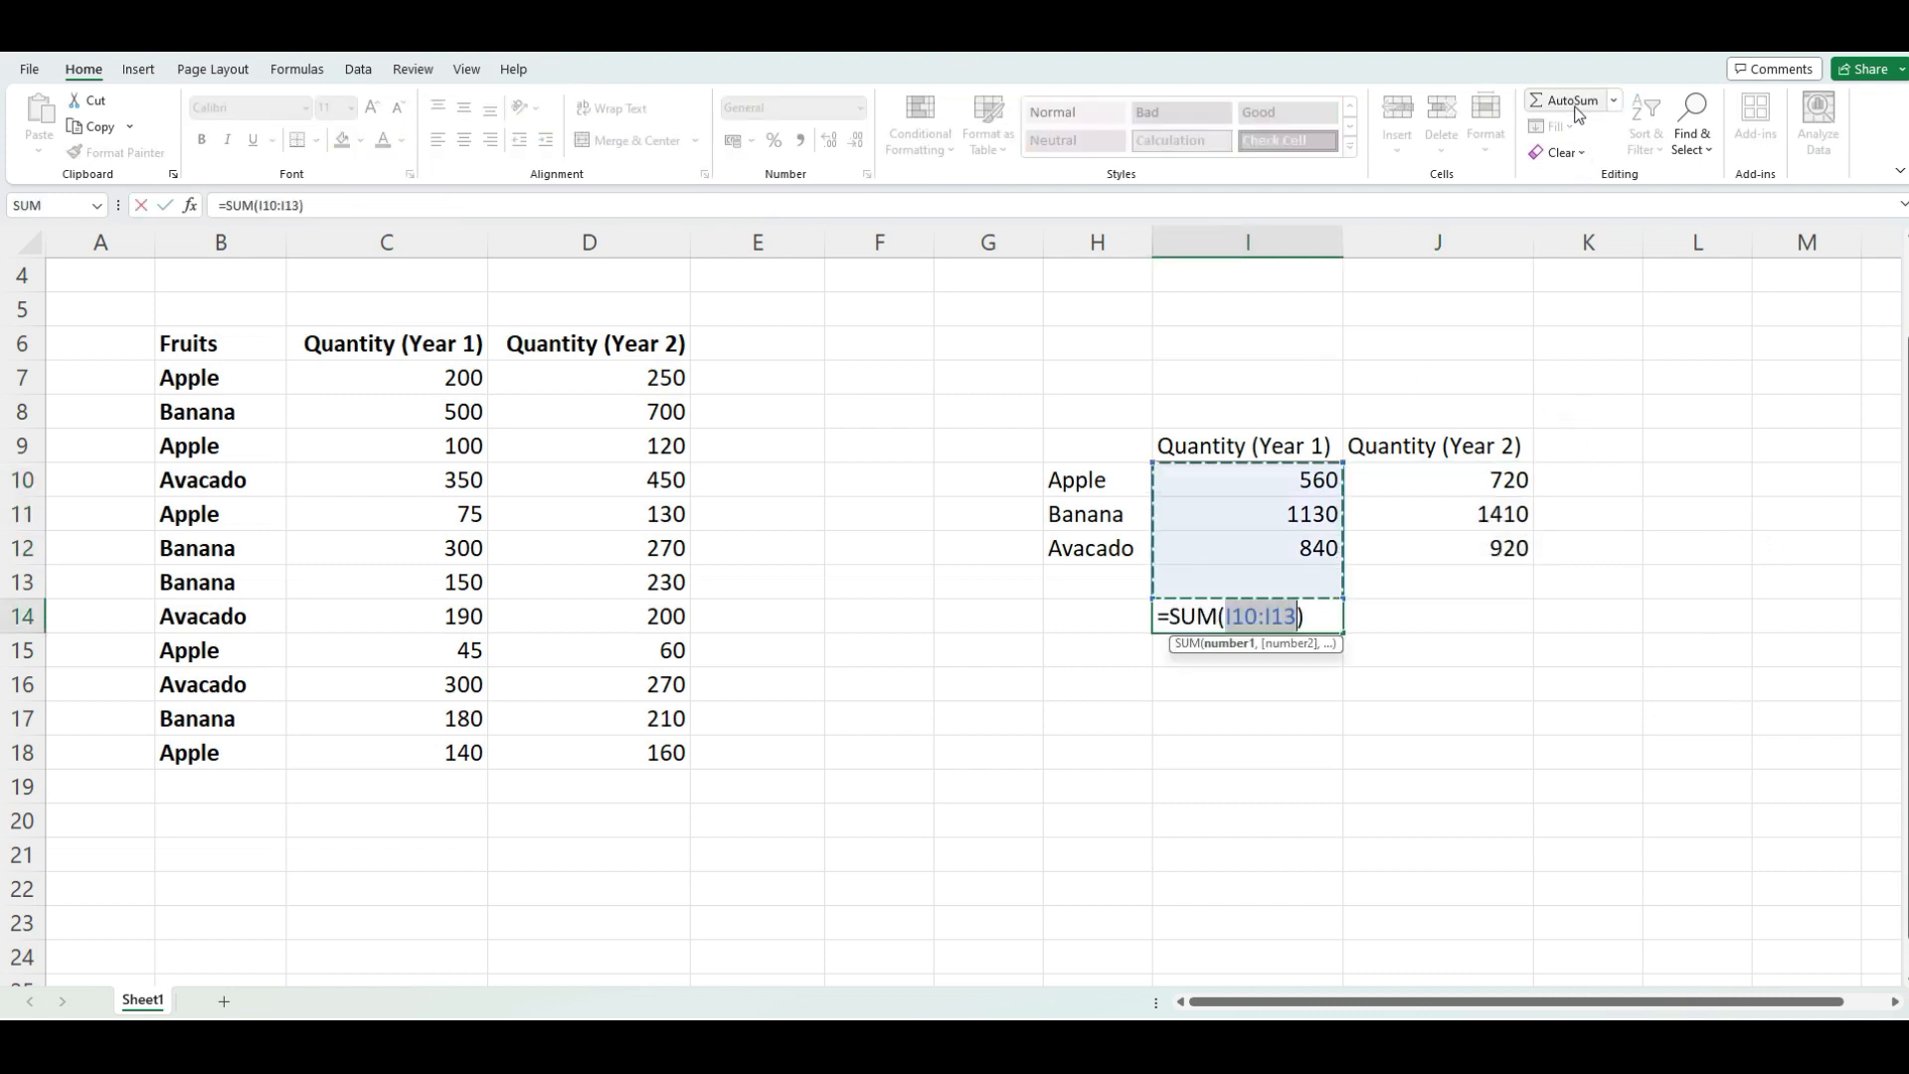
key("Return")
key("Up")
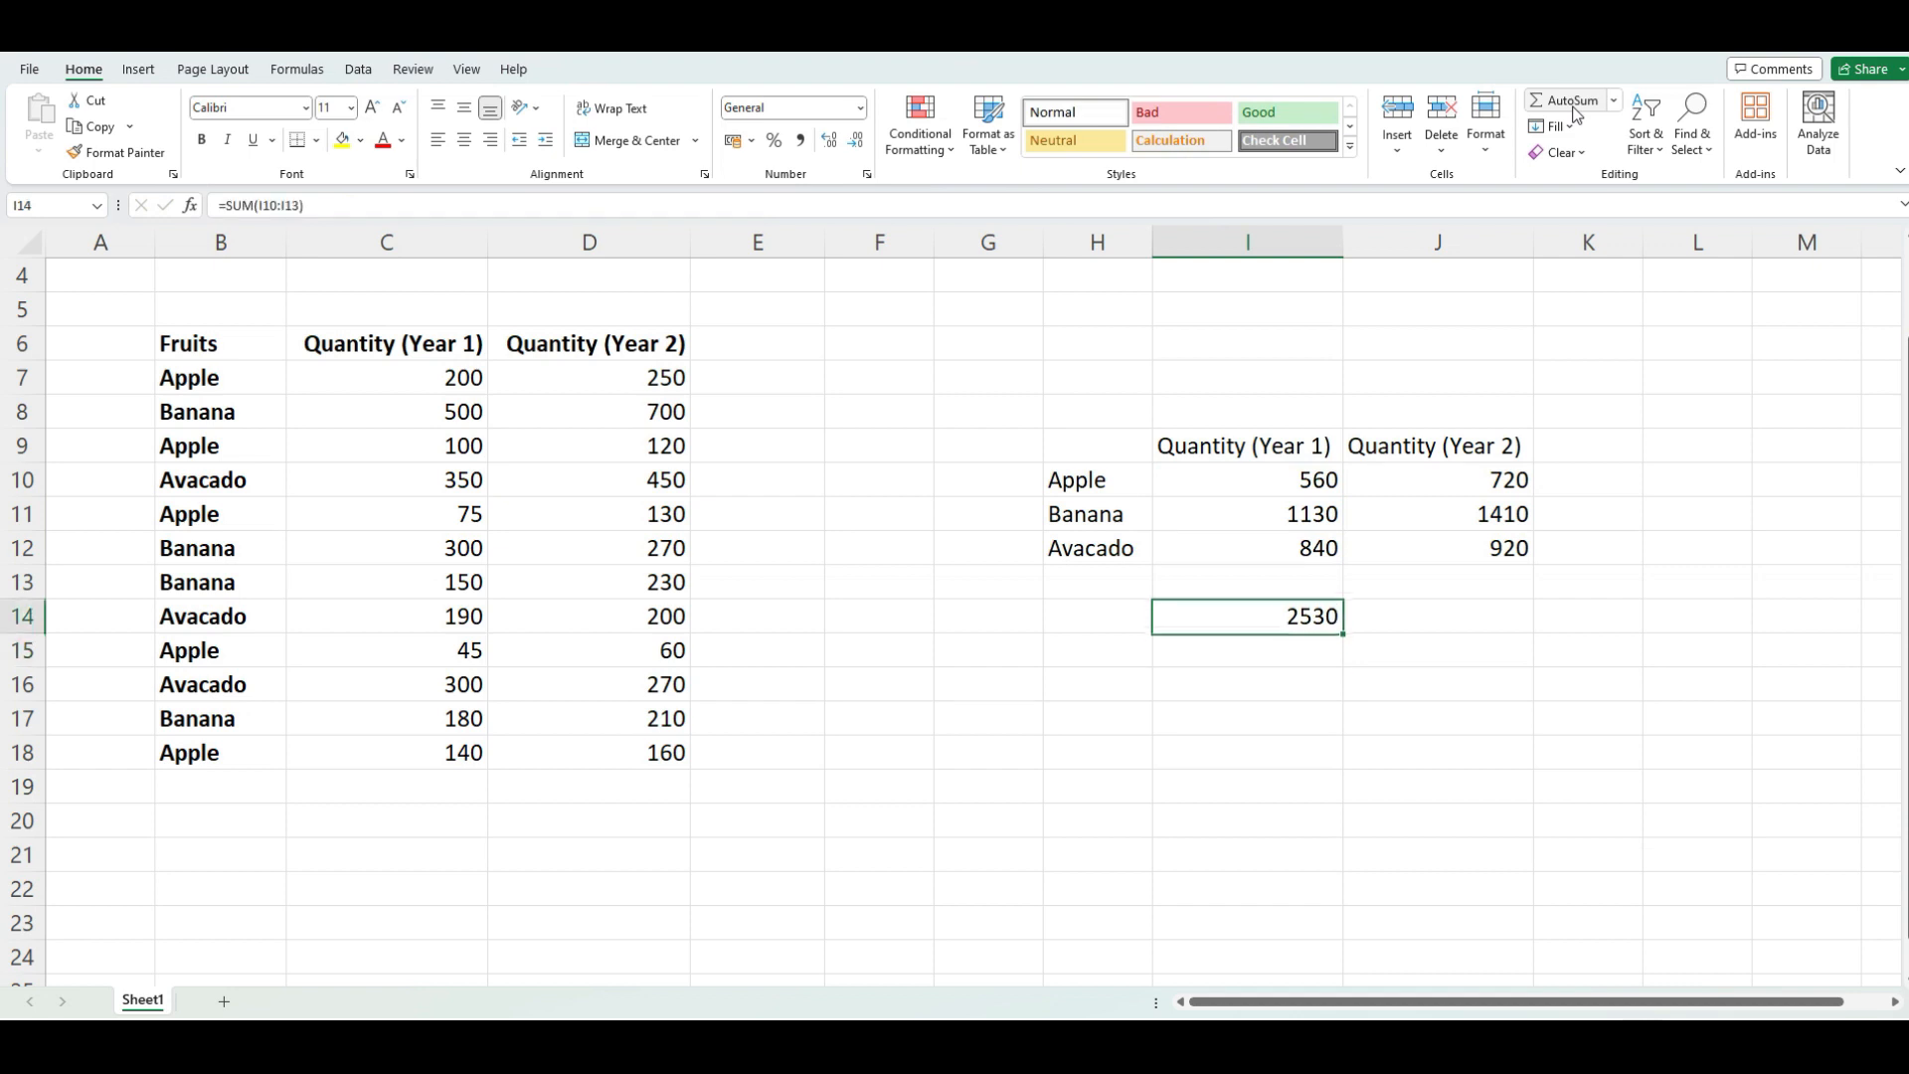
Copy the total formula from I14 into J14 to total the Year 2 column.
key("ctrl+c")
key("Right")
key("Return")
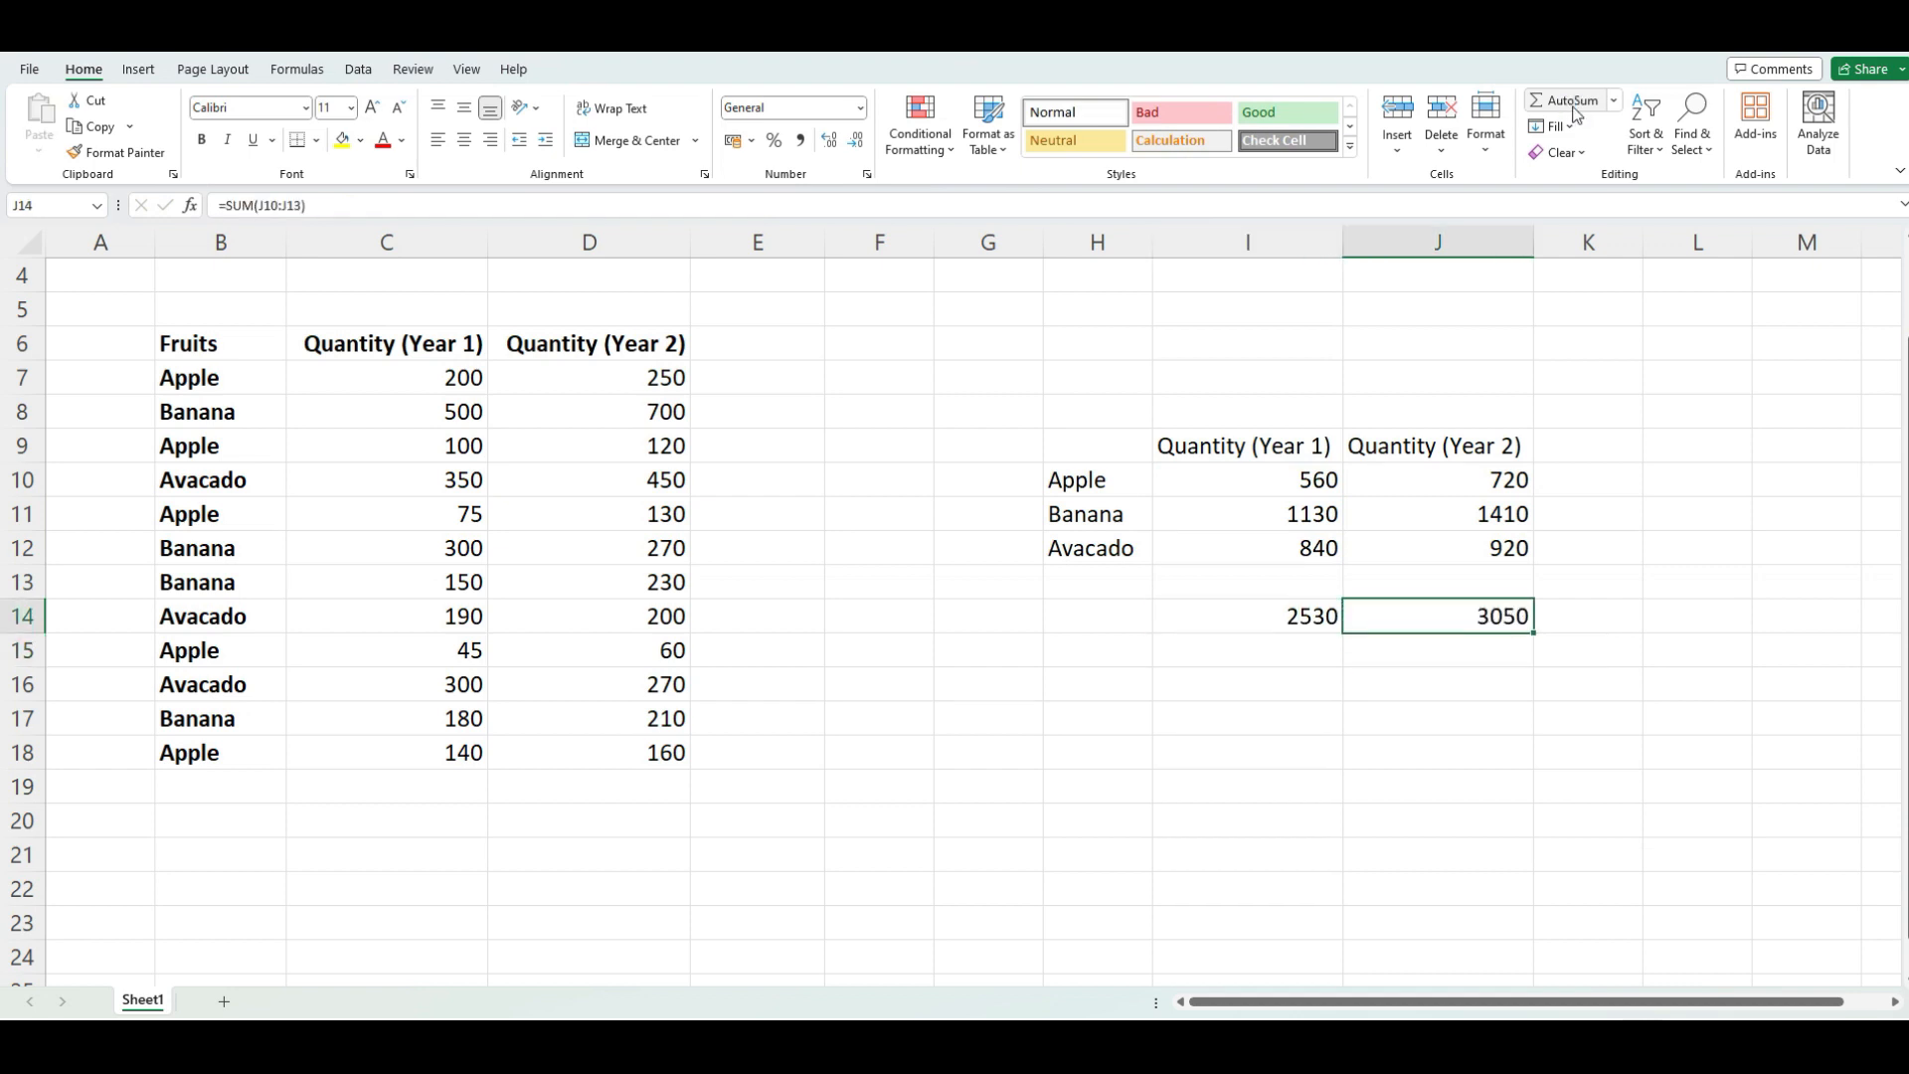
Insert an AutoSum total in C20 with the formula =SUM(C7:C19) and copy it into D20.
left_click(426, 812)
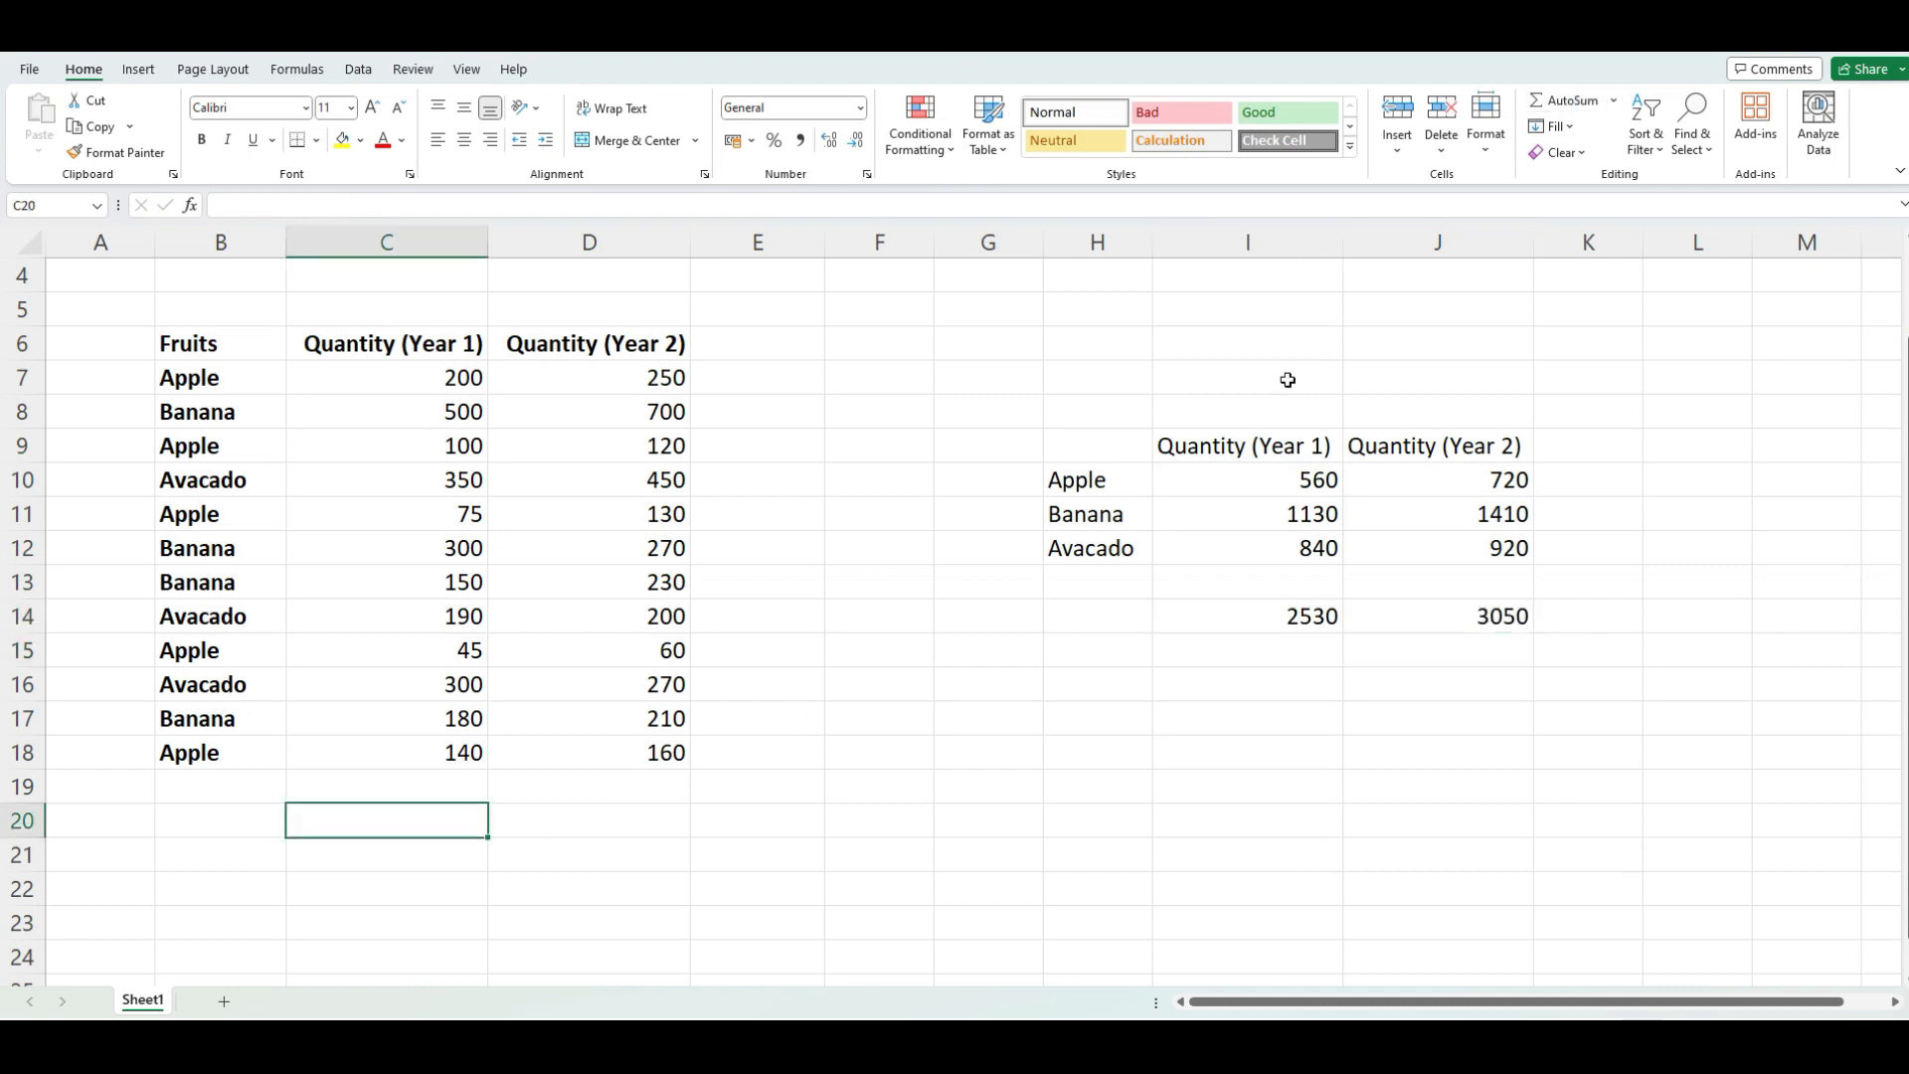
left_click(1545, 104)
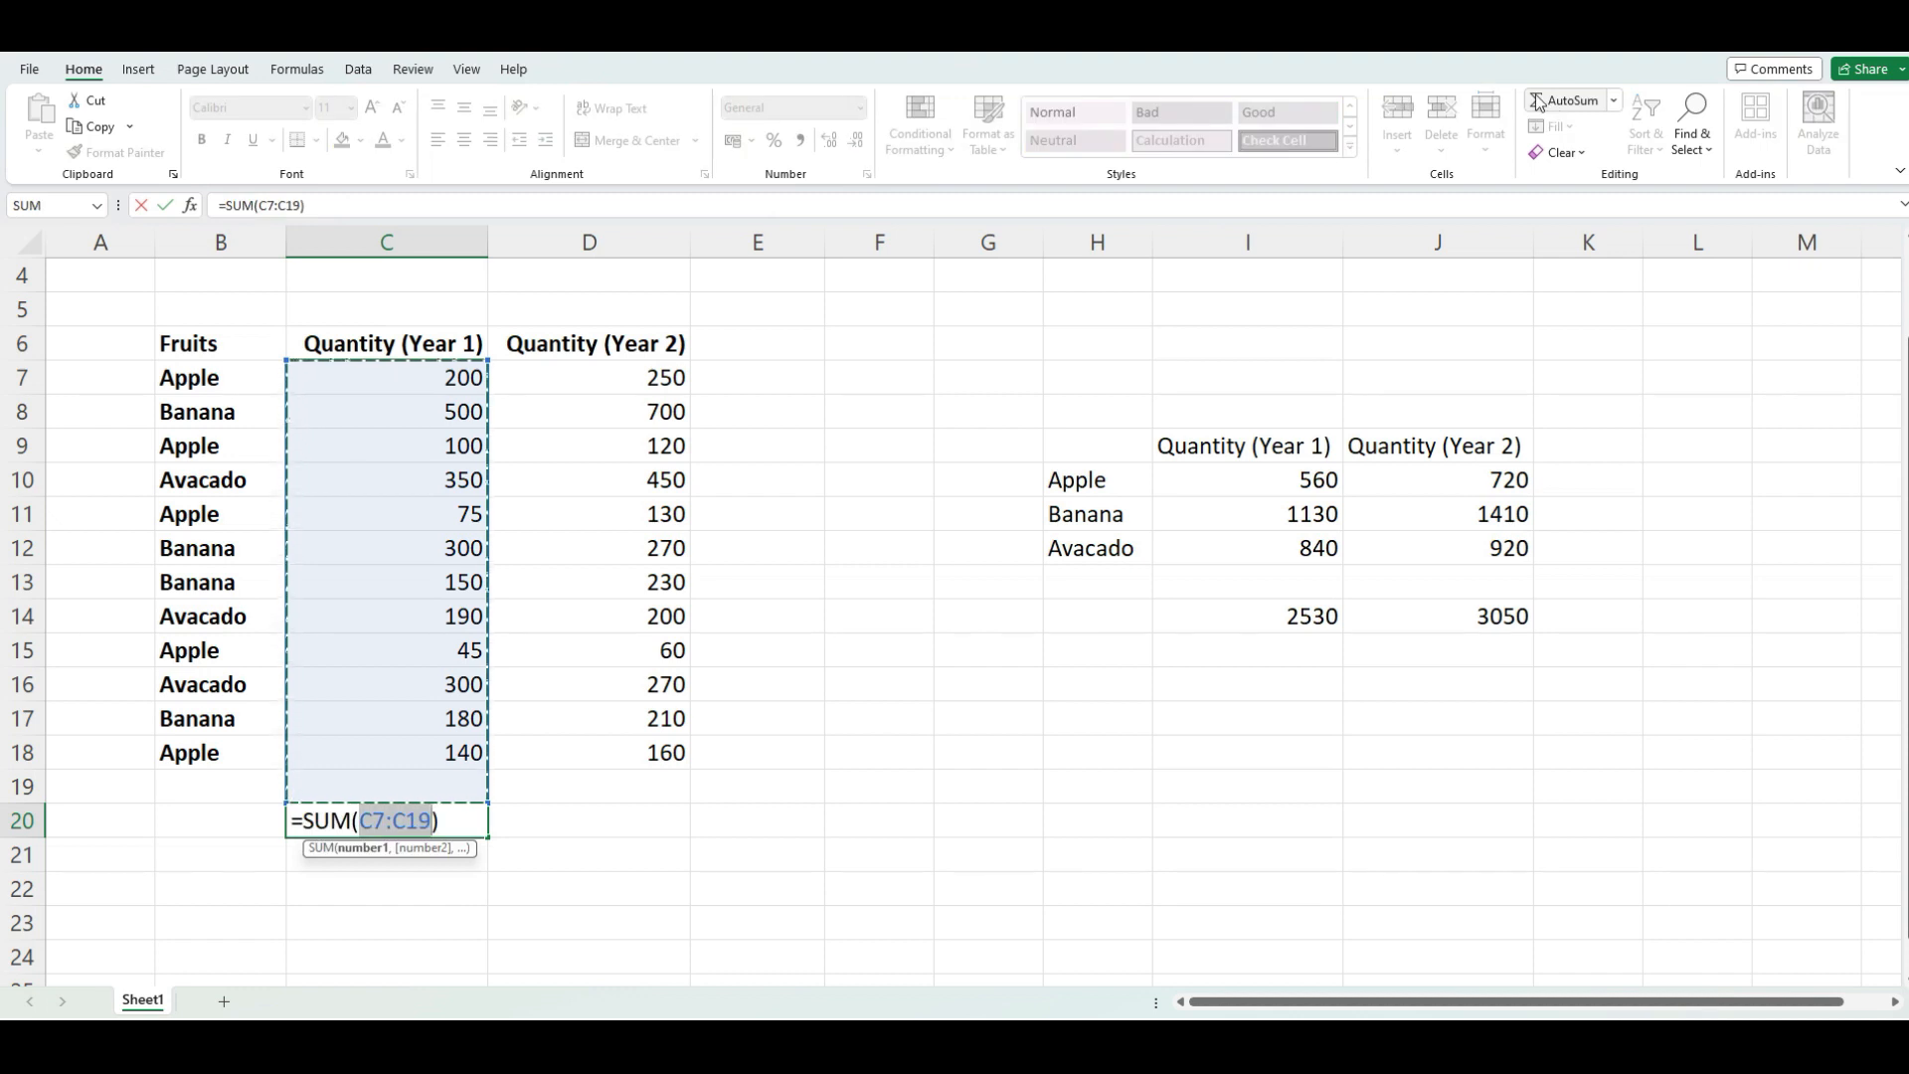
key("Return")
key("Up")
key("ctrl+c")
key("Right")
key("ctrl+v")
key("Escape")
Fill the total cells C20:D20 and I14:J14 with light green.
left_click_drag(442, 811, 597, 821)
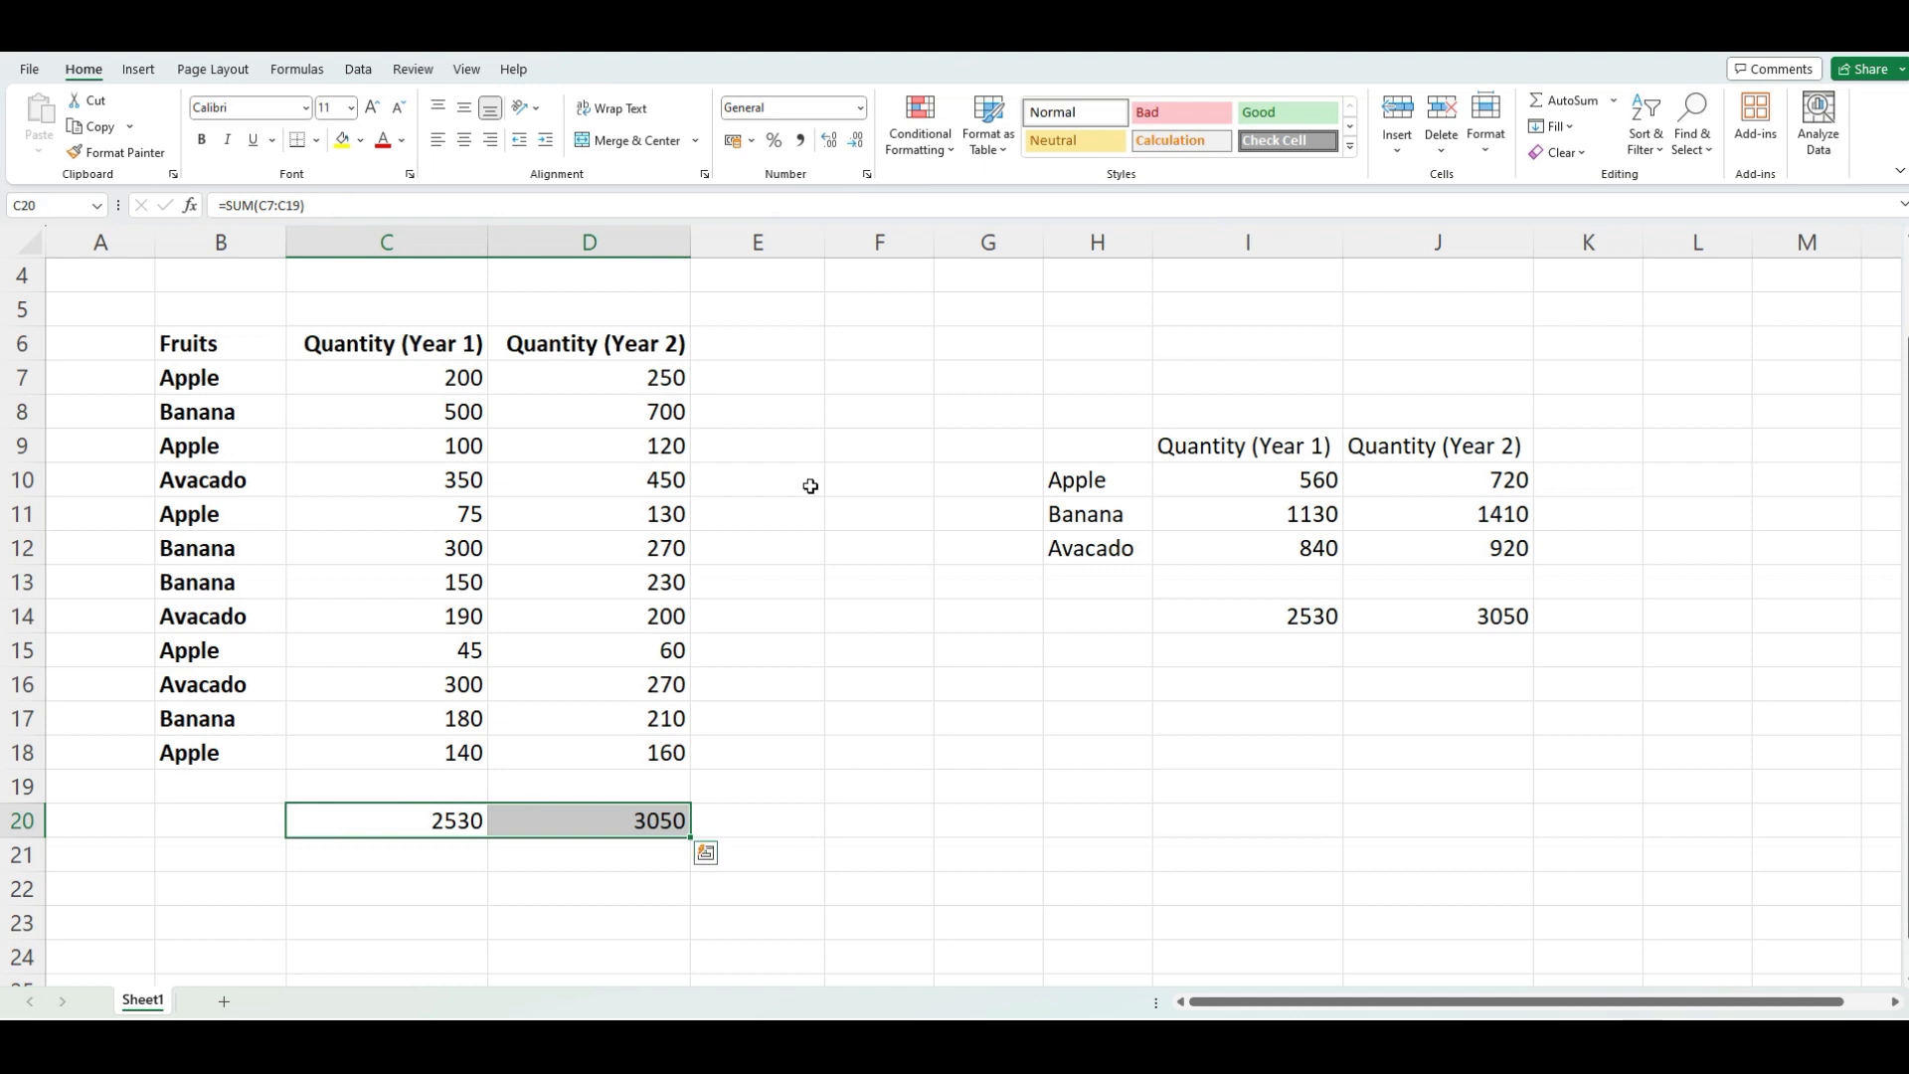
left_click(360, 140)
left_click(492, 213)
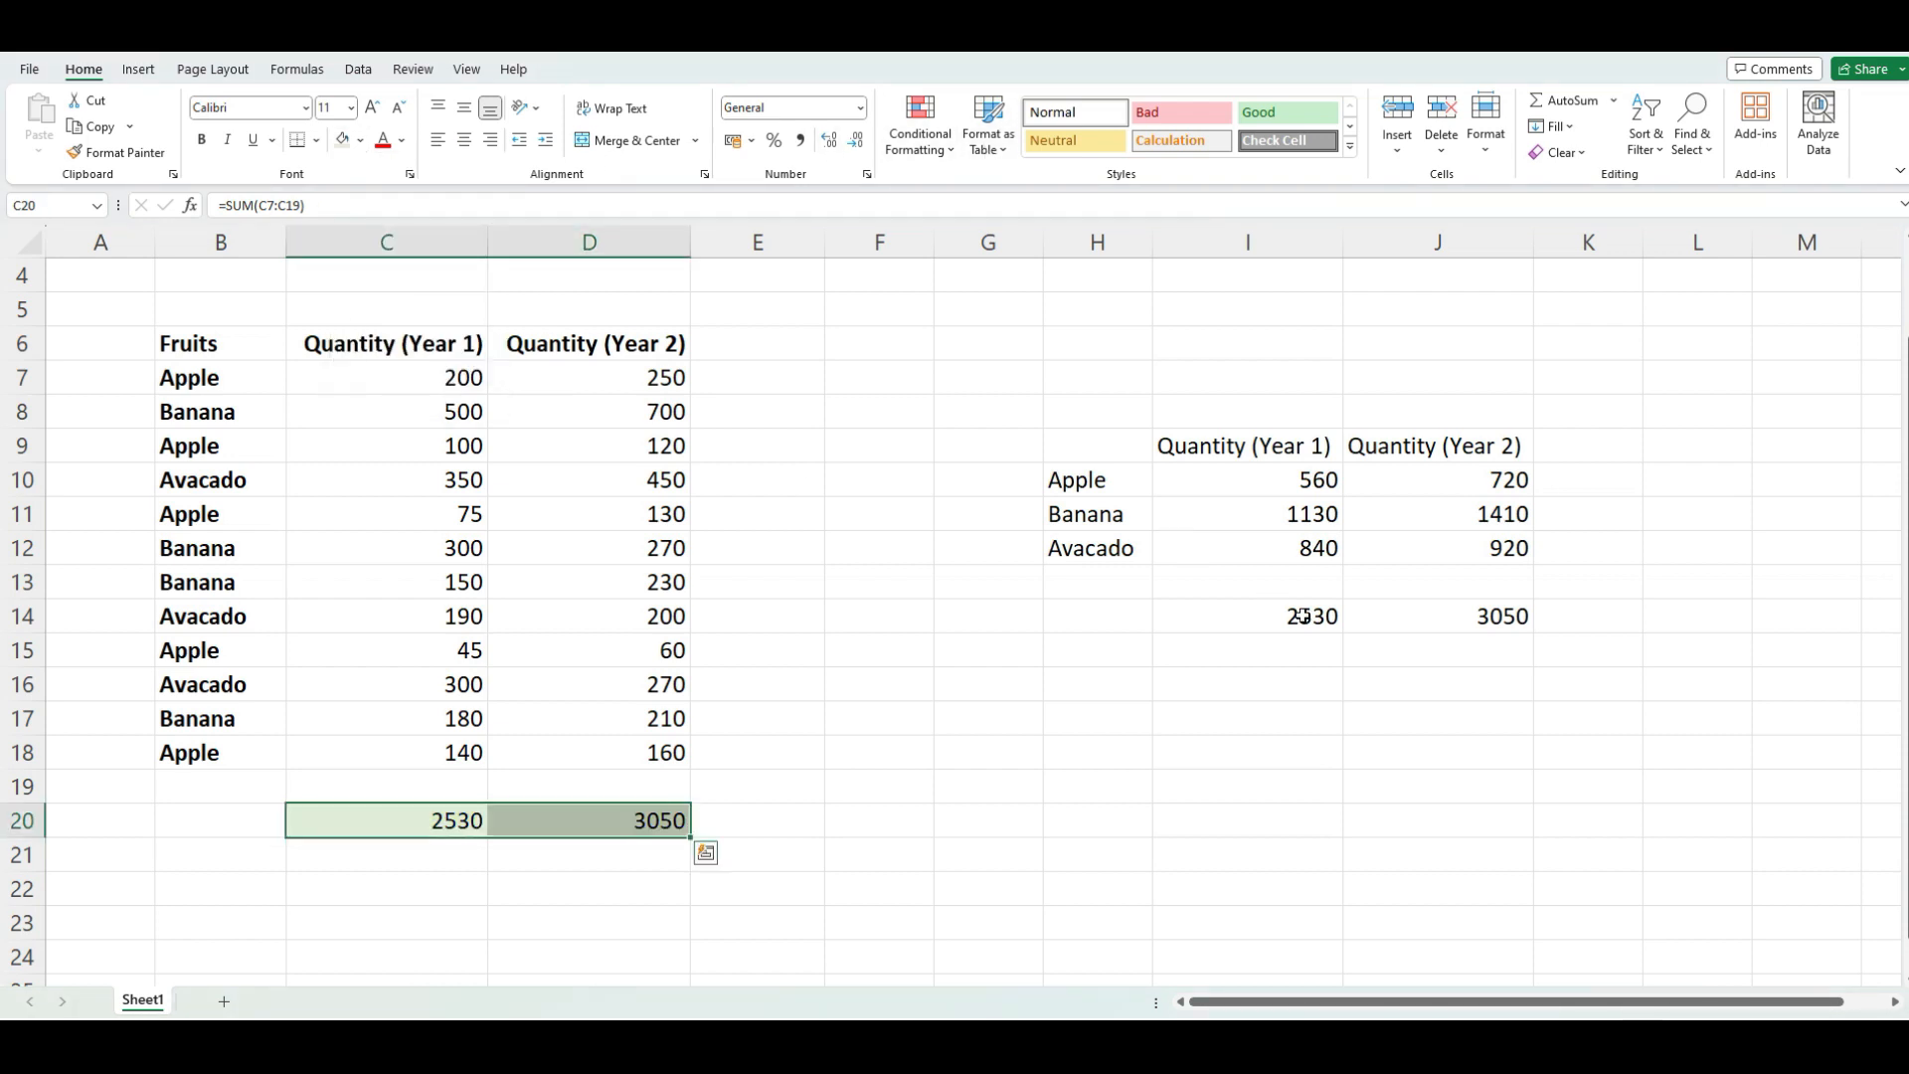
left_click_drag(1303, 615, 1382, 614)
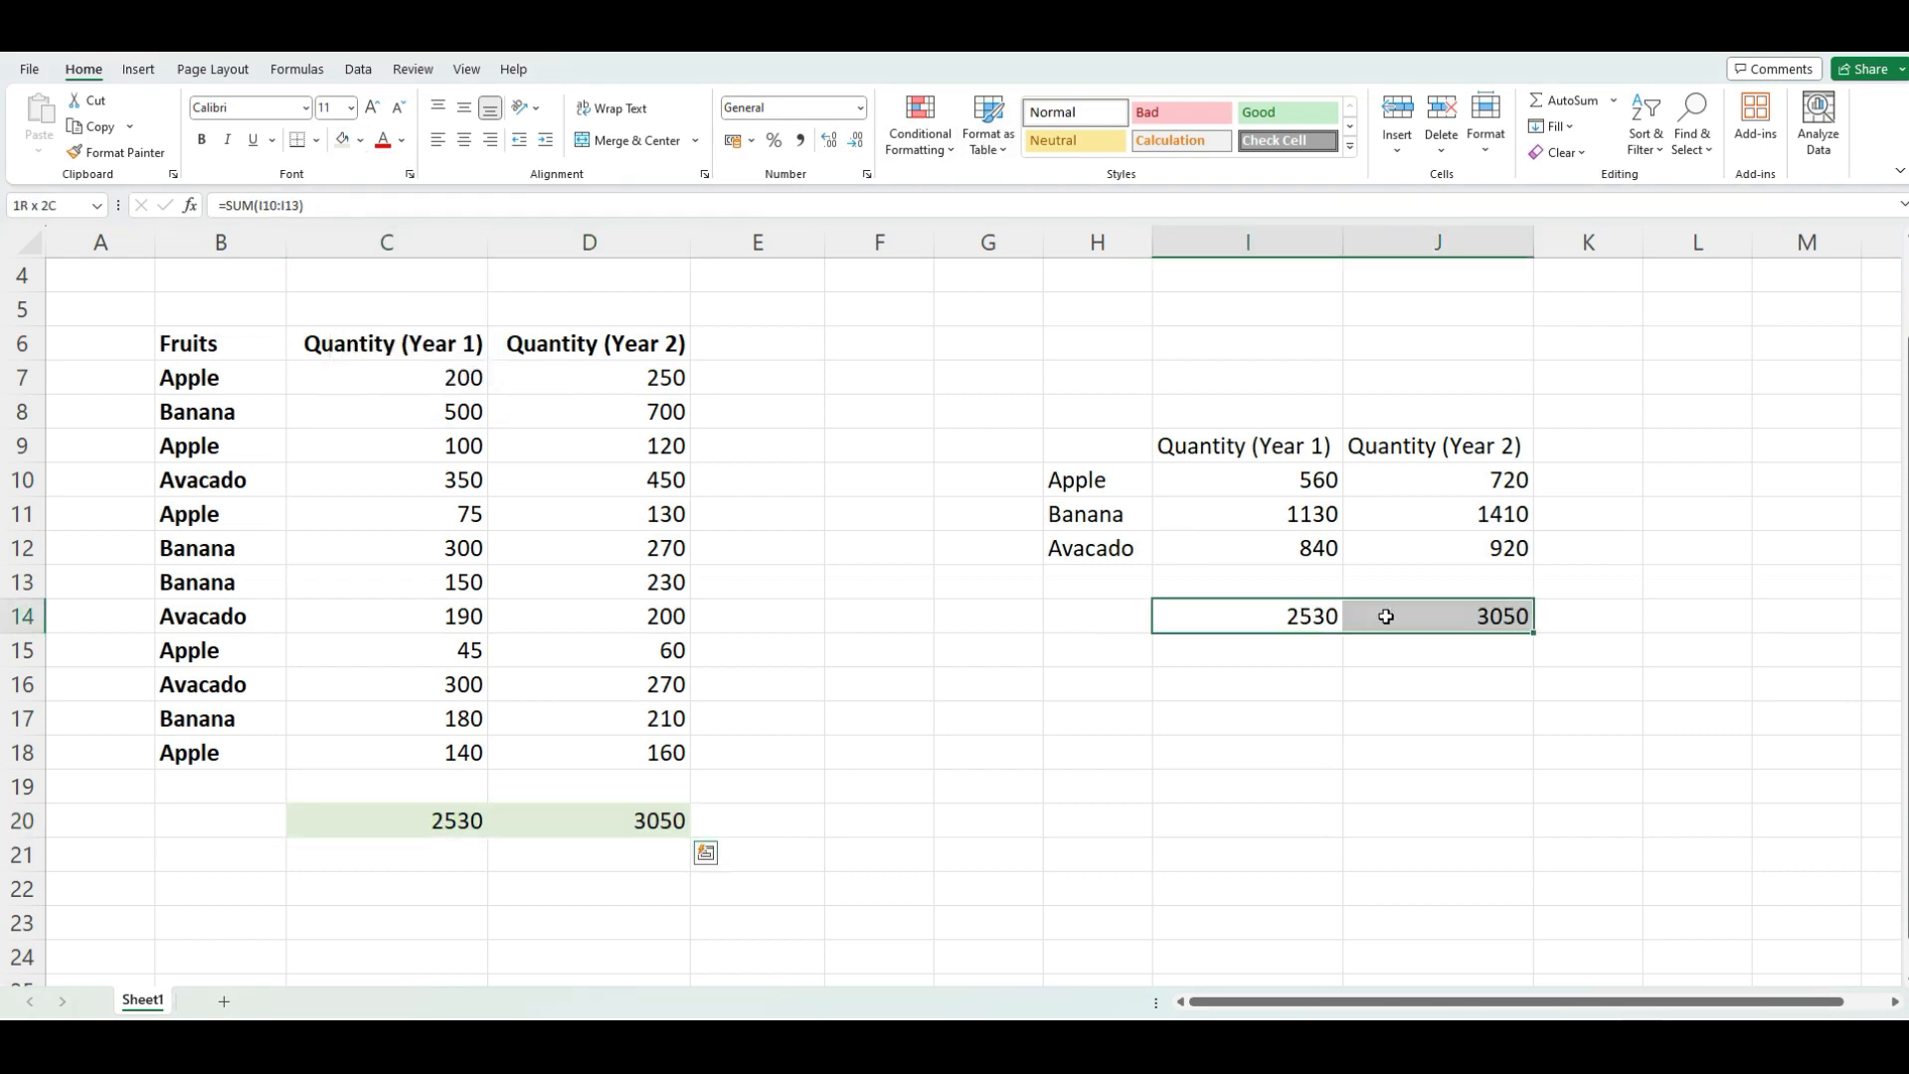
left_click(342, 140)
left_click(1464, 545)
left_click(1650, 503)
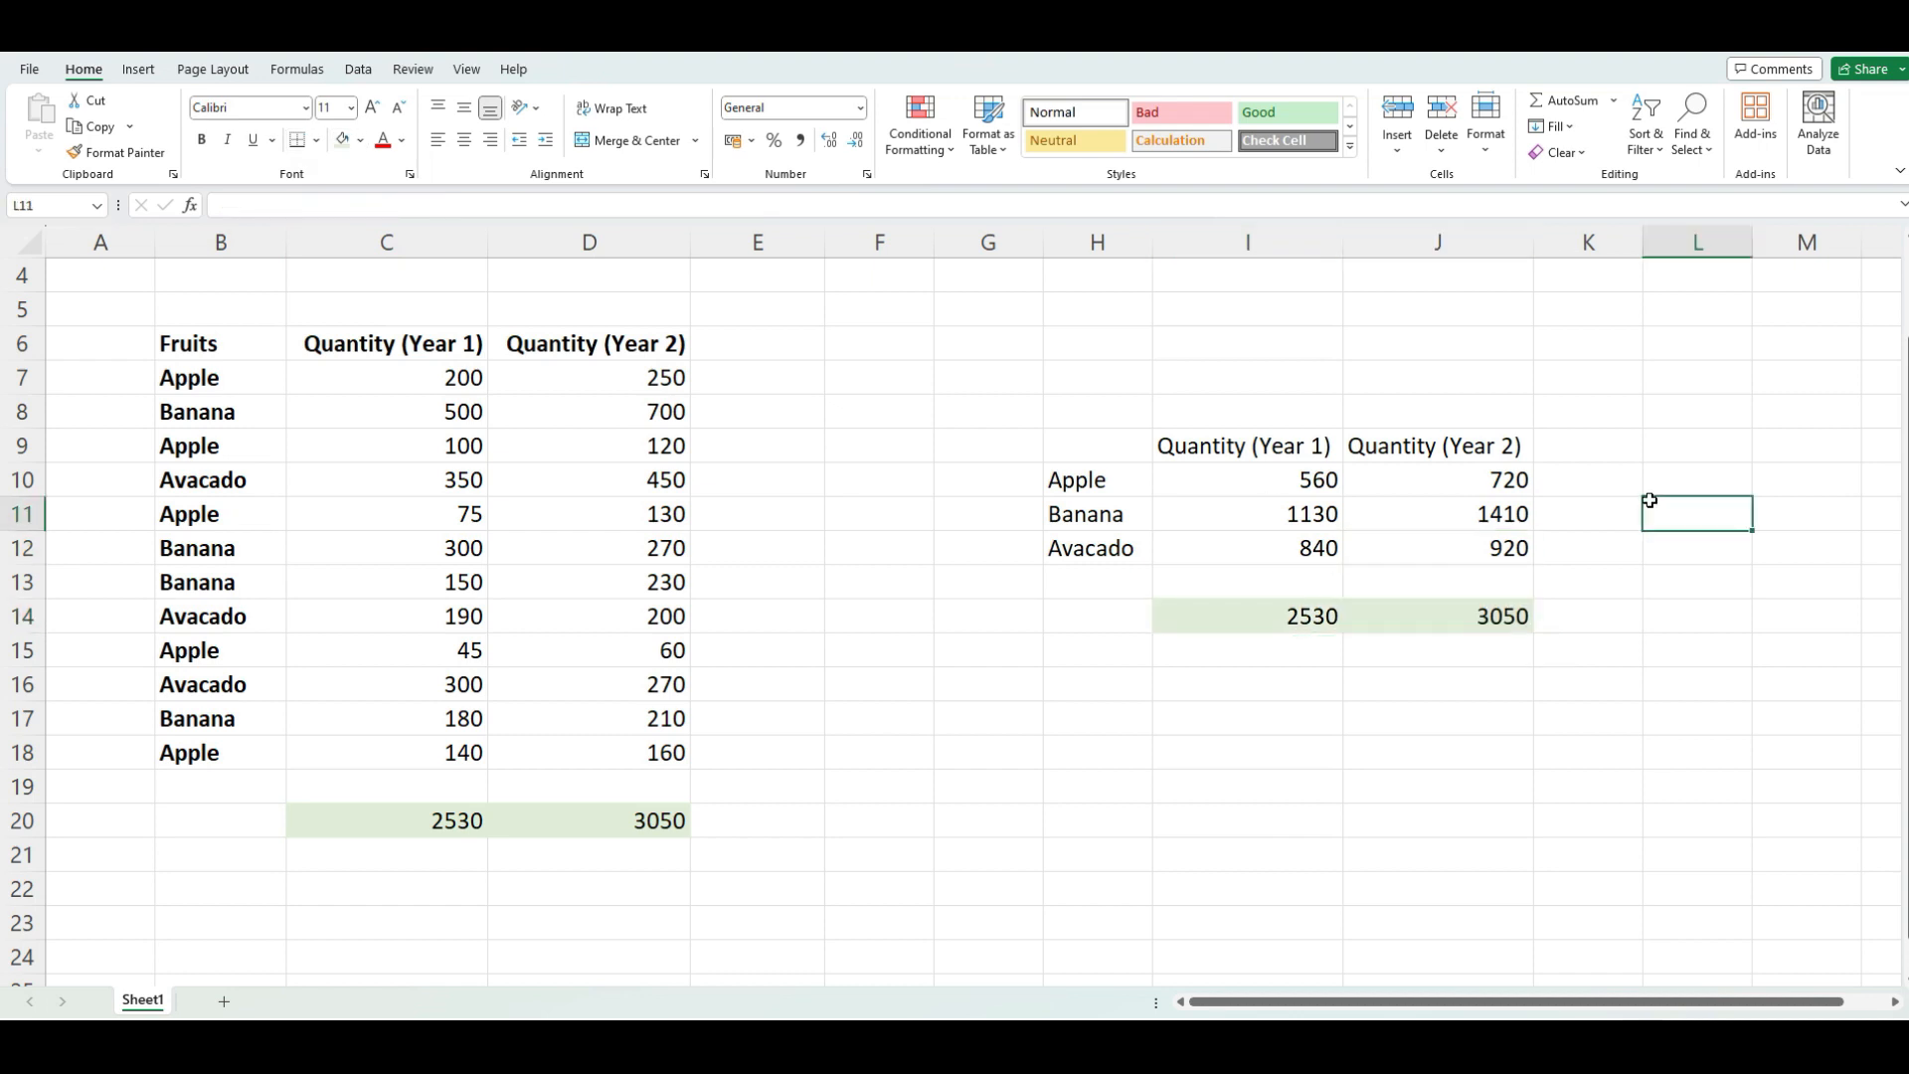
Enter the header Fruit in H9 above the fruit names of the summary table.
left_click(1222, 431)
left_click(1225, 372)
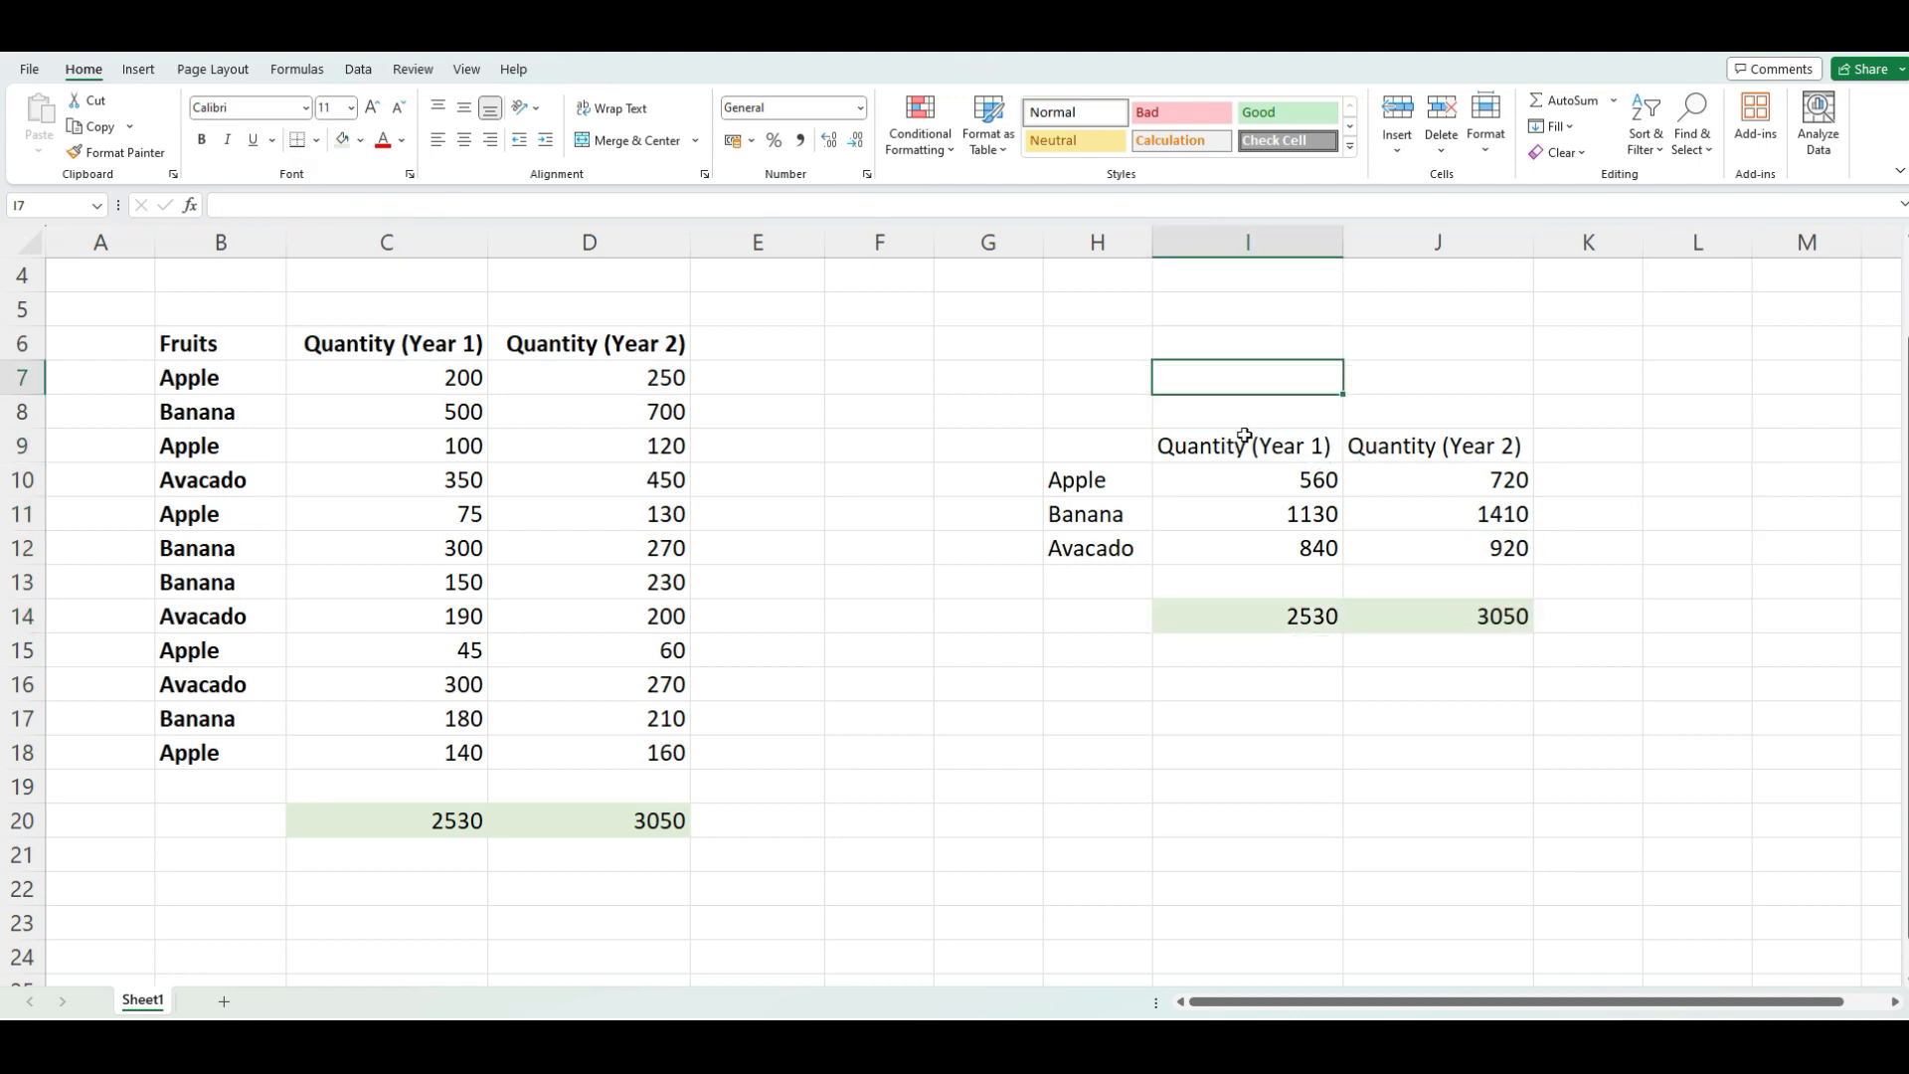
left_click(1114, 441)
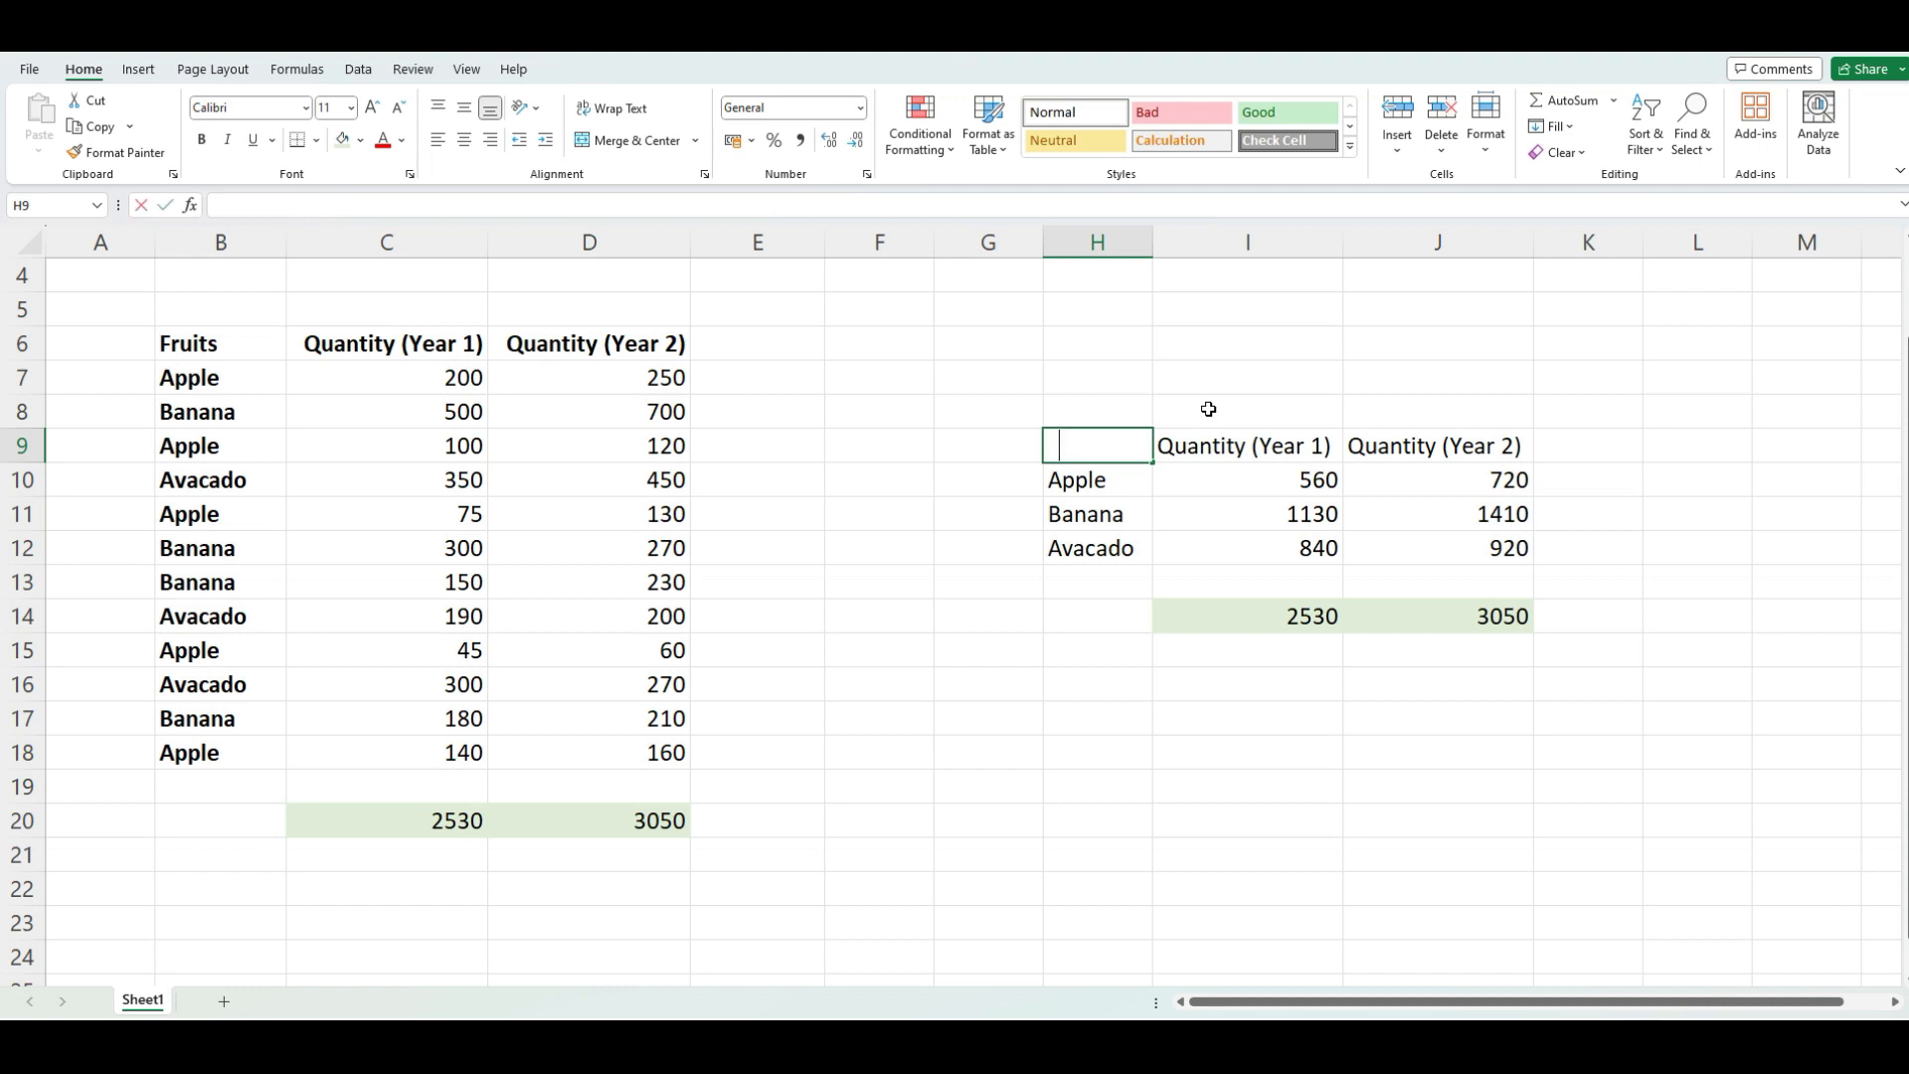
type("Freui")
key("BackSpace")
key("BackSpace")
key("BackSpace")
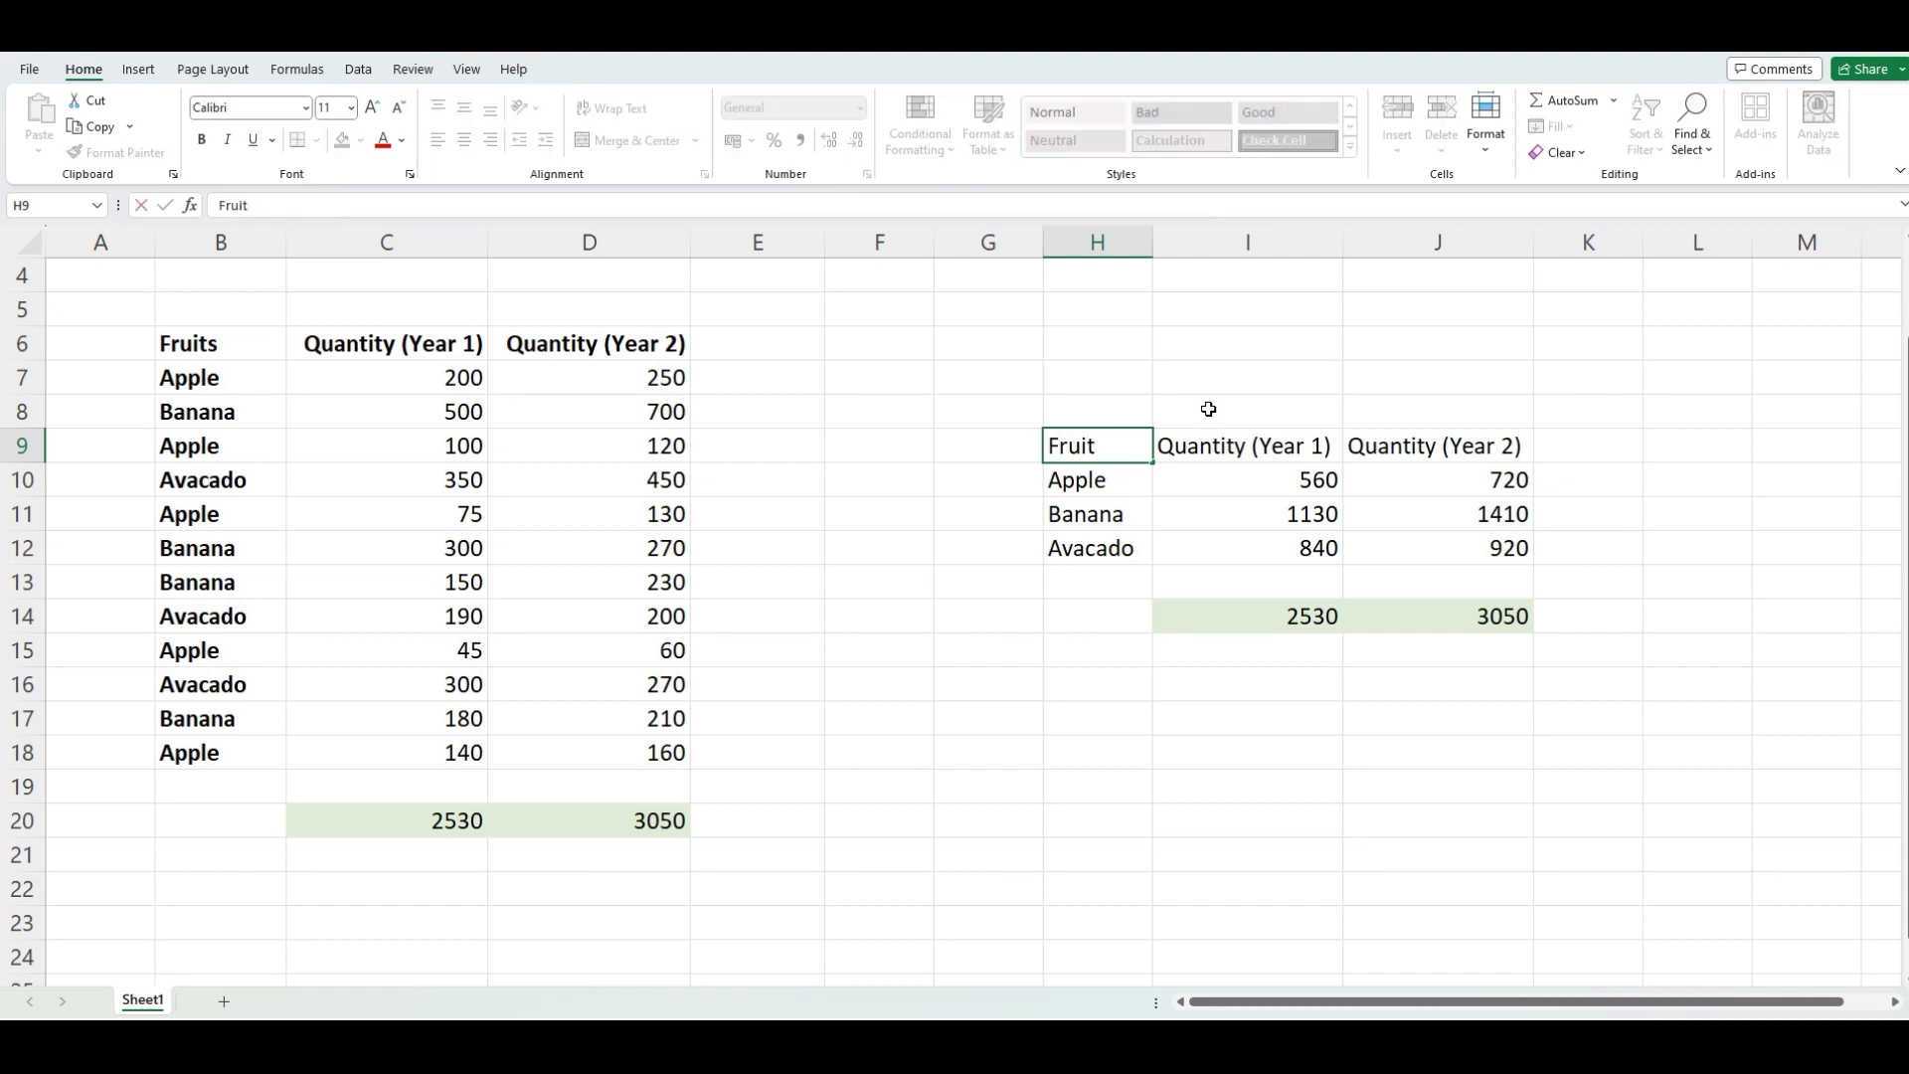
key("Return")
key("Up")
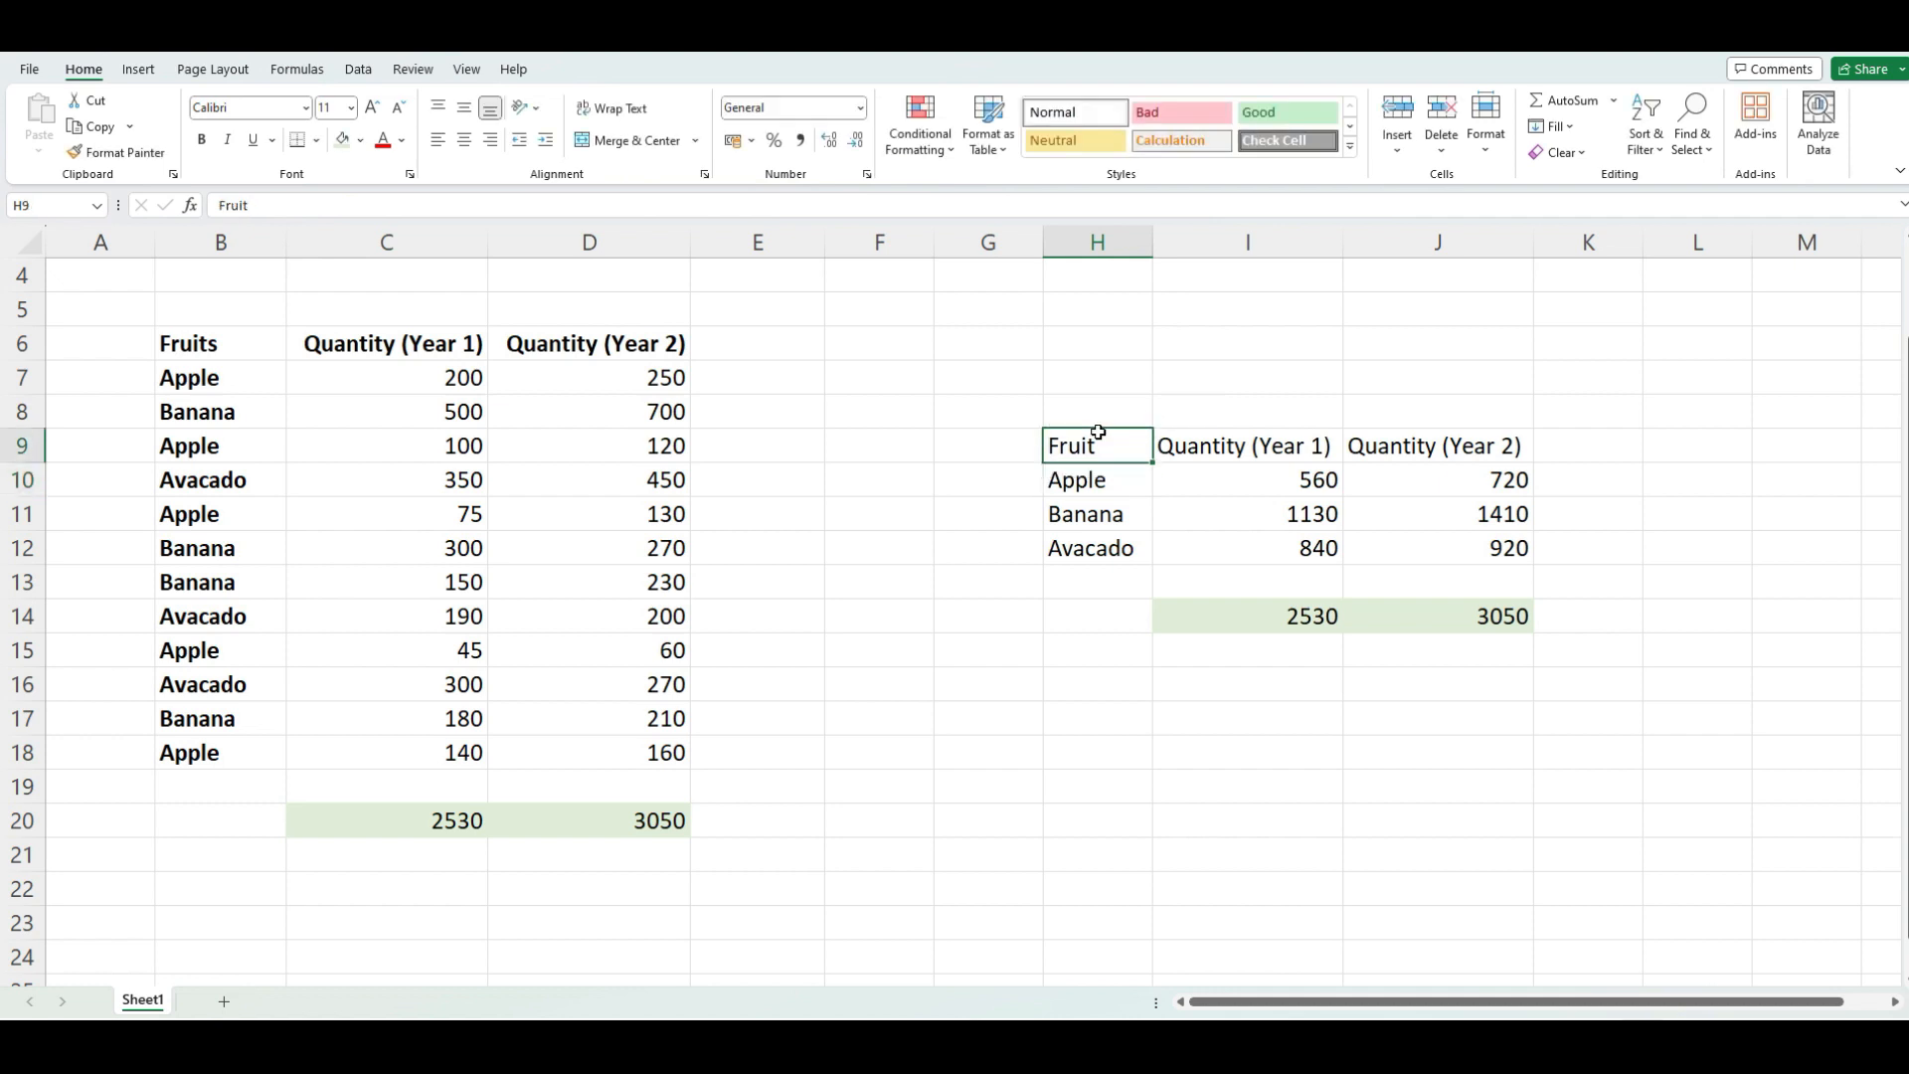
Insert the recommended Clustered Column chart from the summary table H9:J12.
left_click_drag(1096, 440, 1406, 537)
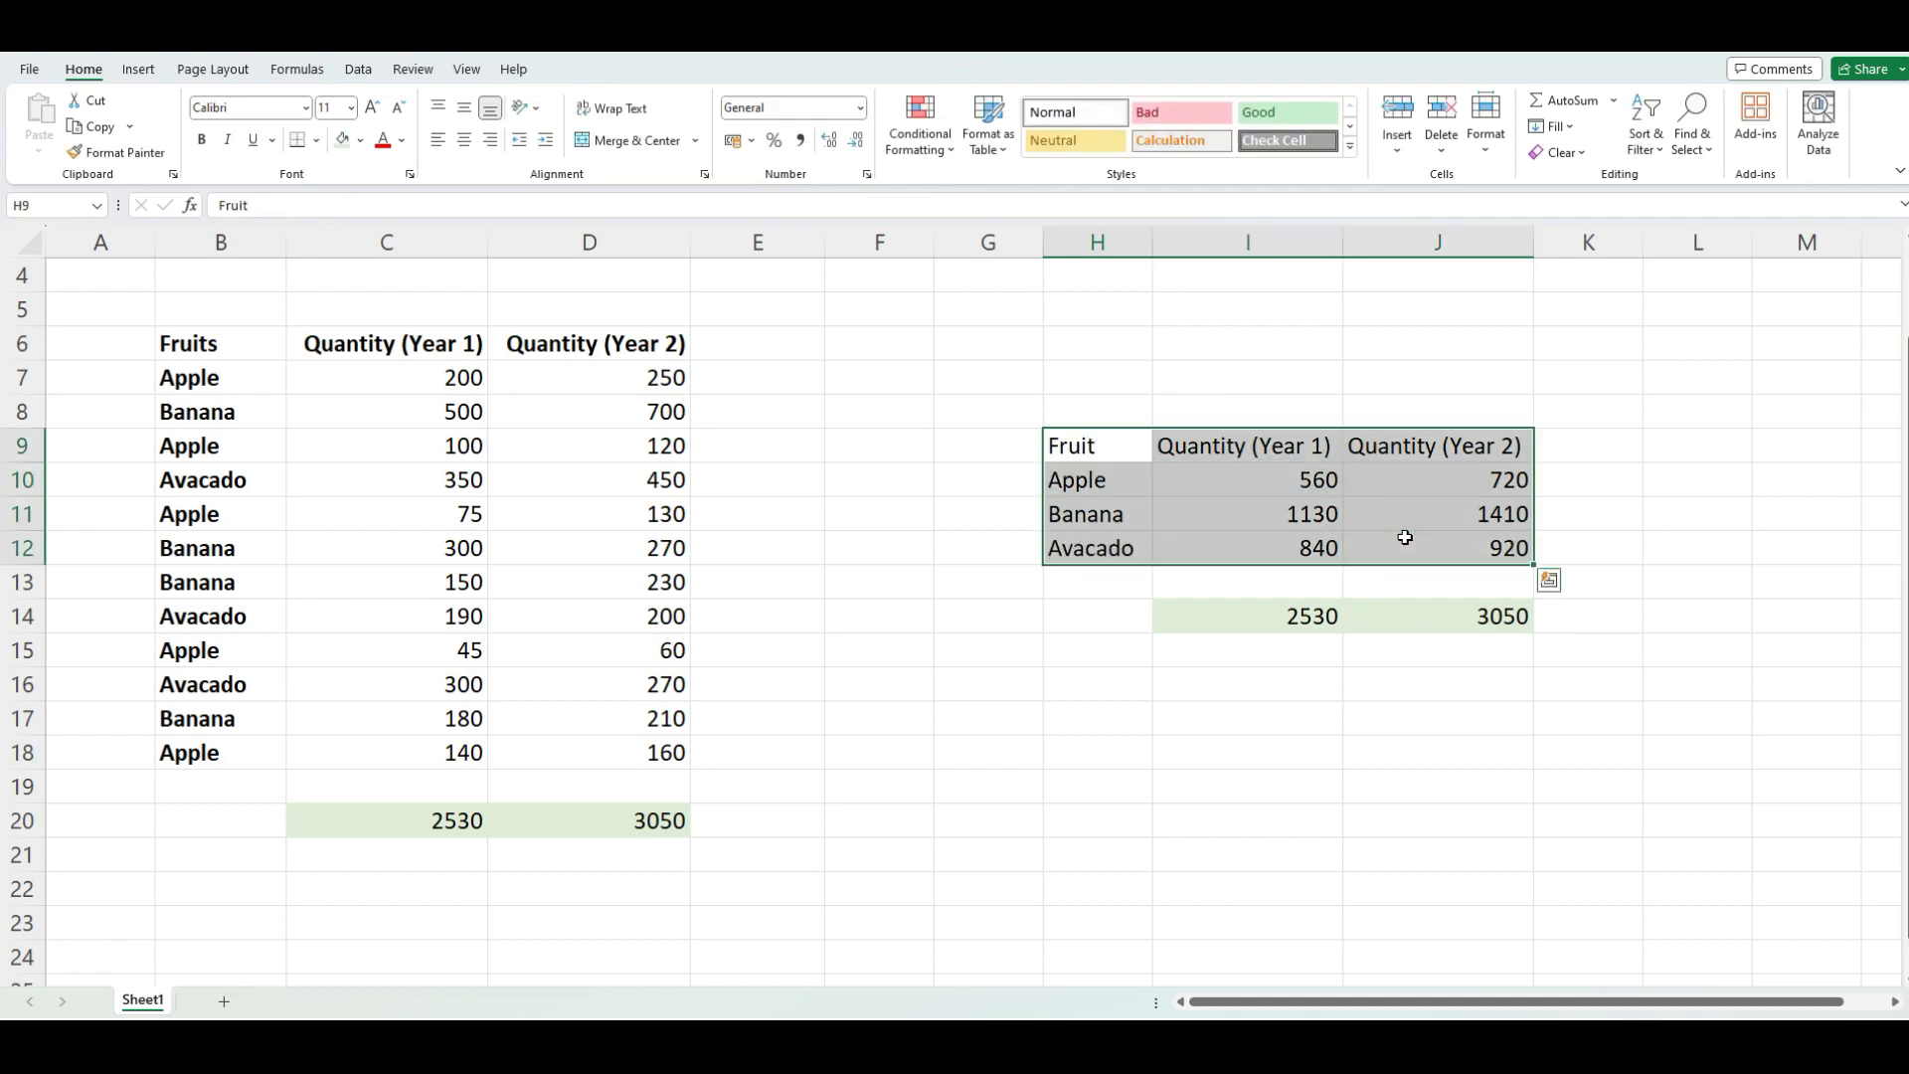
left_click(149, 71)
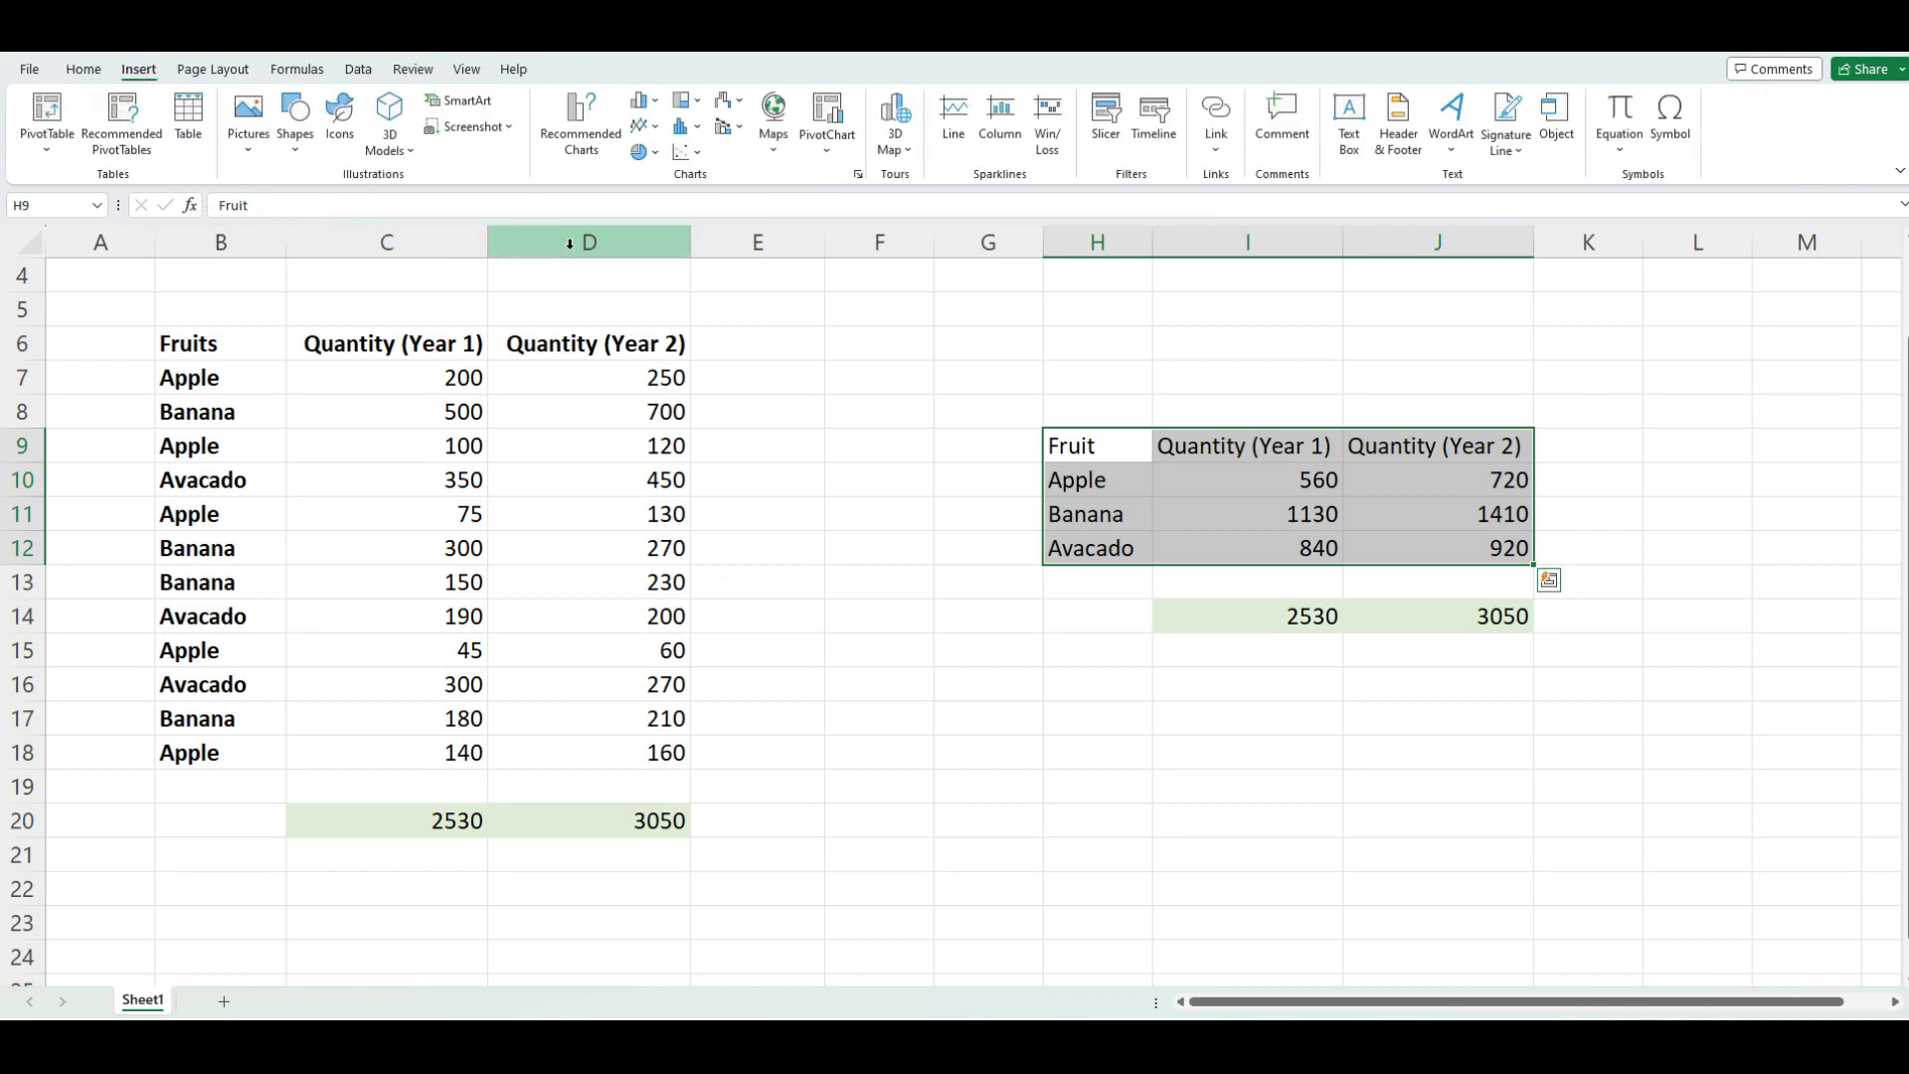
left_click(578, 142)
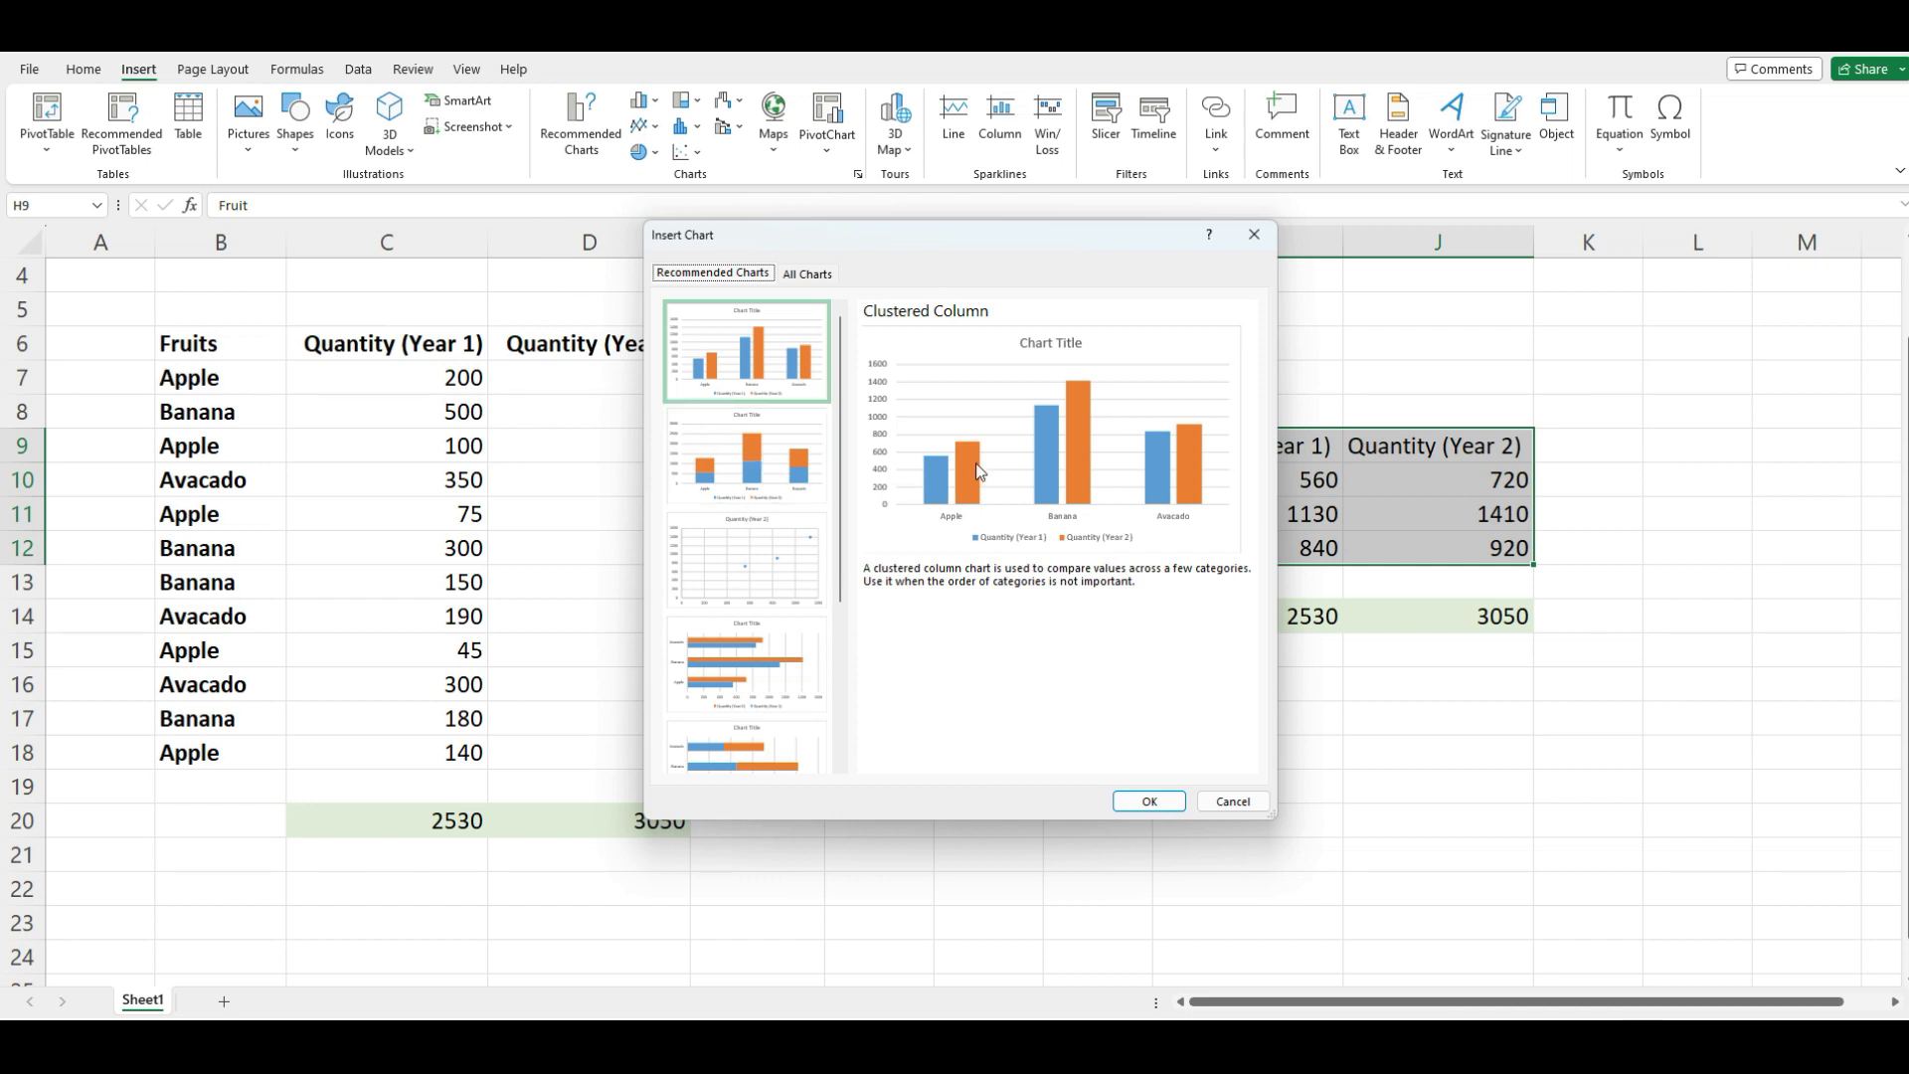
left_click(1151, 806)
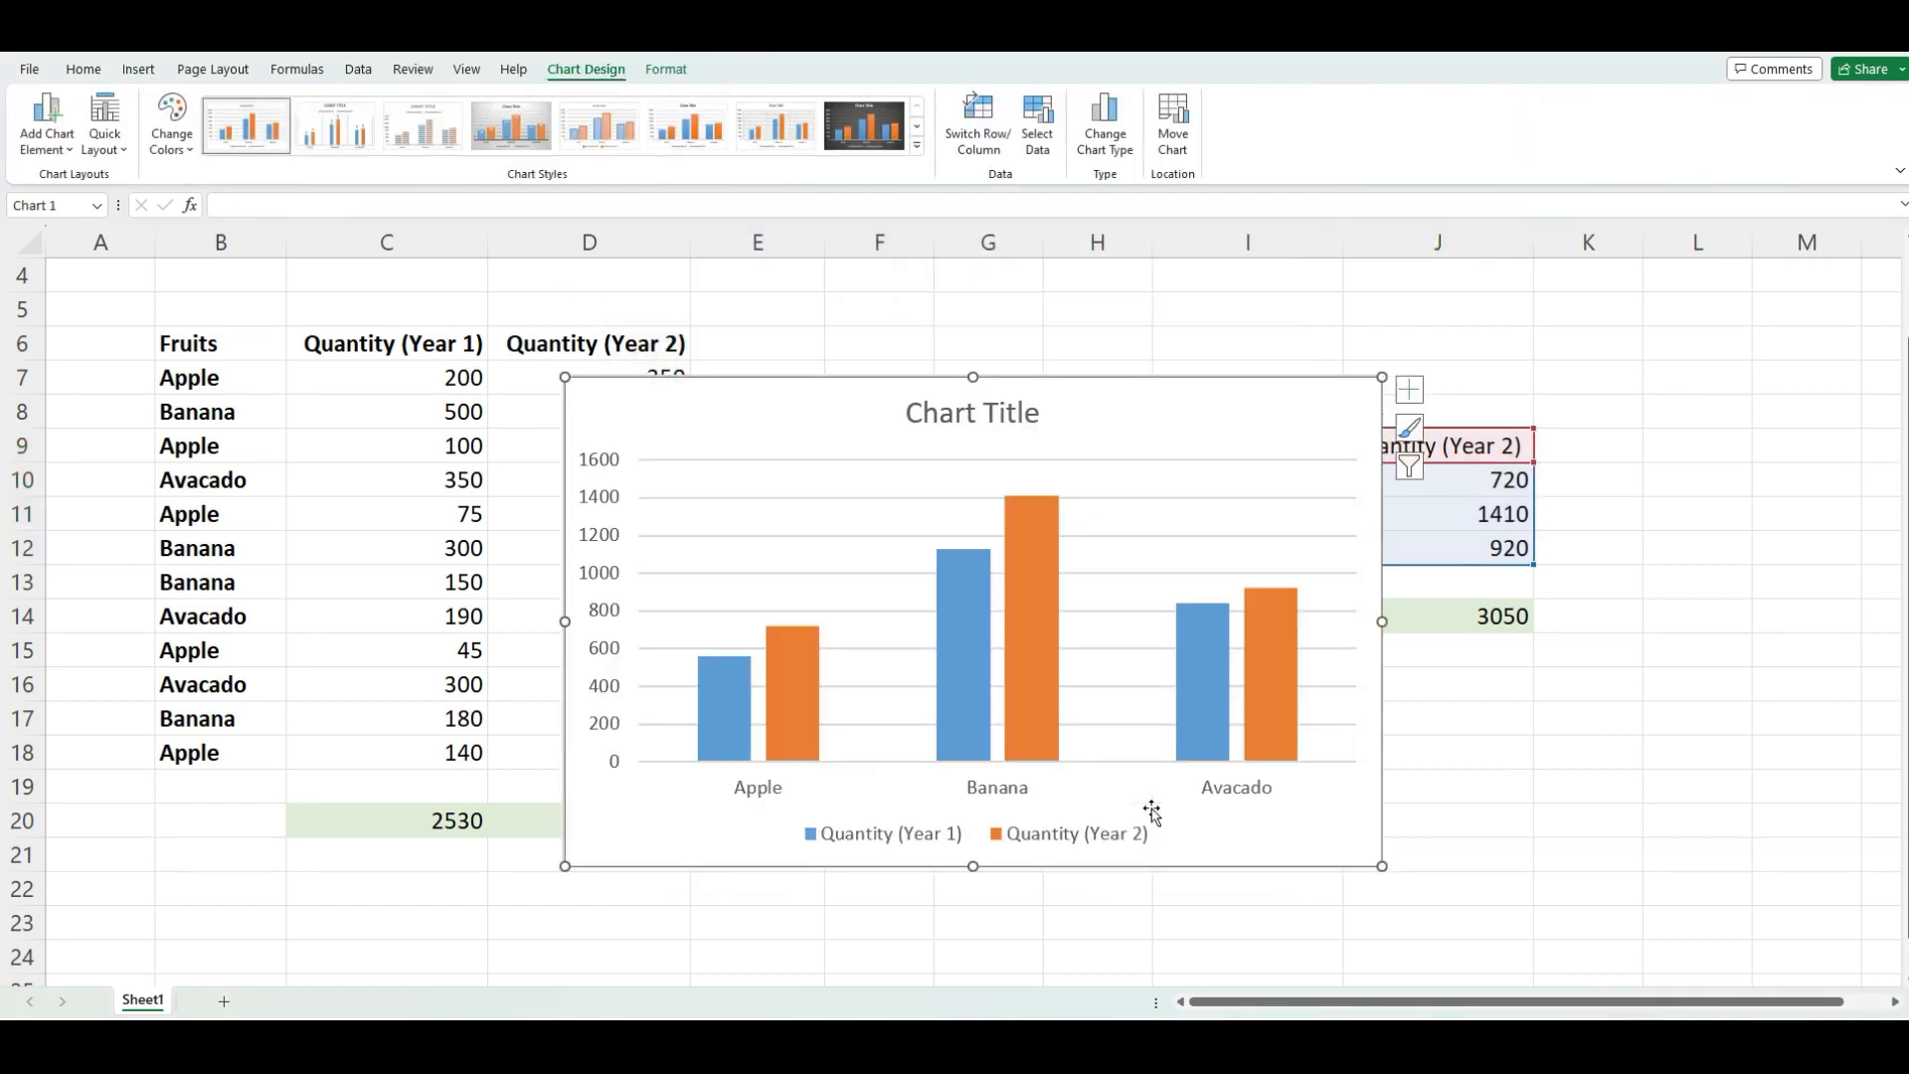
Nudge the chart slightly and reposition its title above the plot, a little right of centre.
left_click(1039, 434)
left_click_drag(1039, 434, 985, 454)
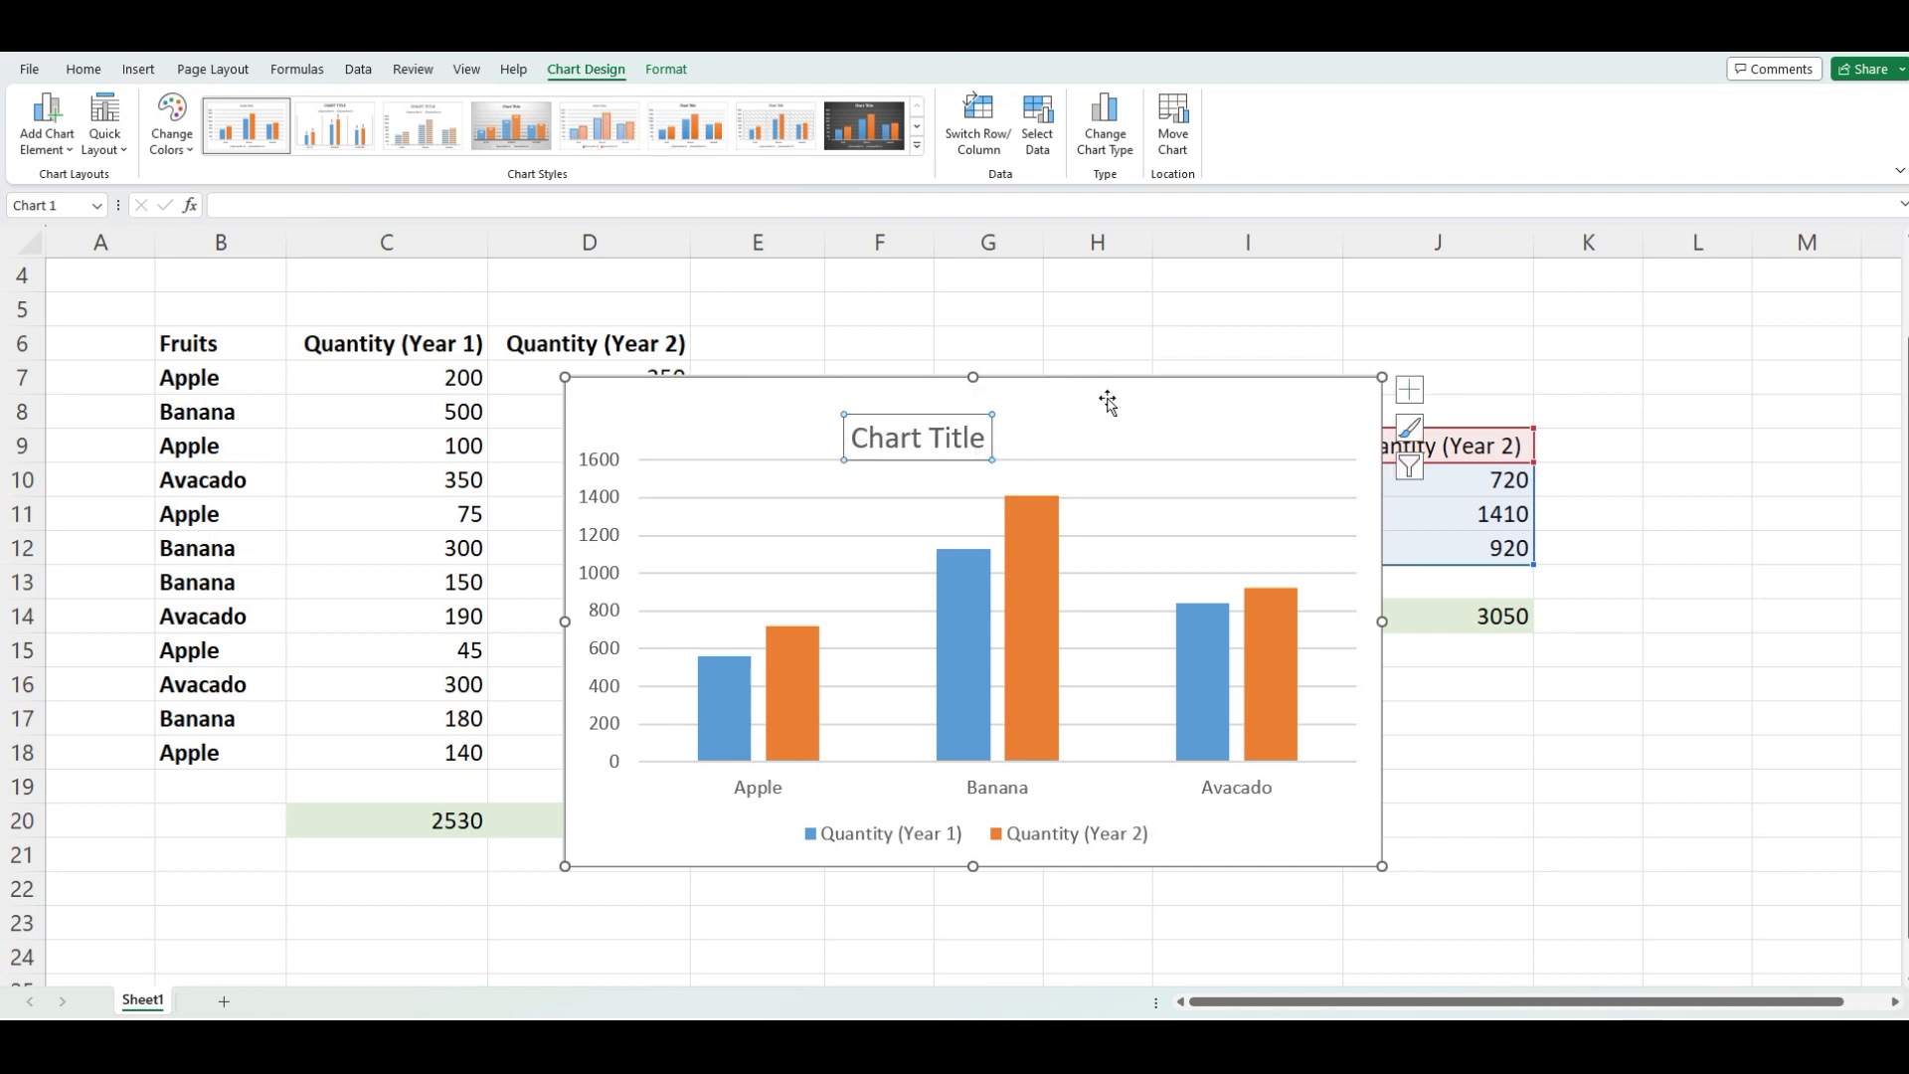
left_click_drag(1108, 400, 1126, 398)
left_click(992, 411)
left_click_drag(992, 410, 1067, 386)
Replace the chart title text with "Fruit per year".
left_click(1012, 406)
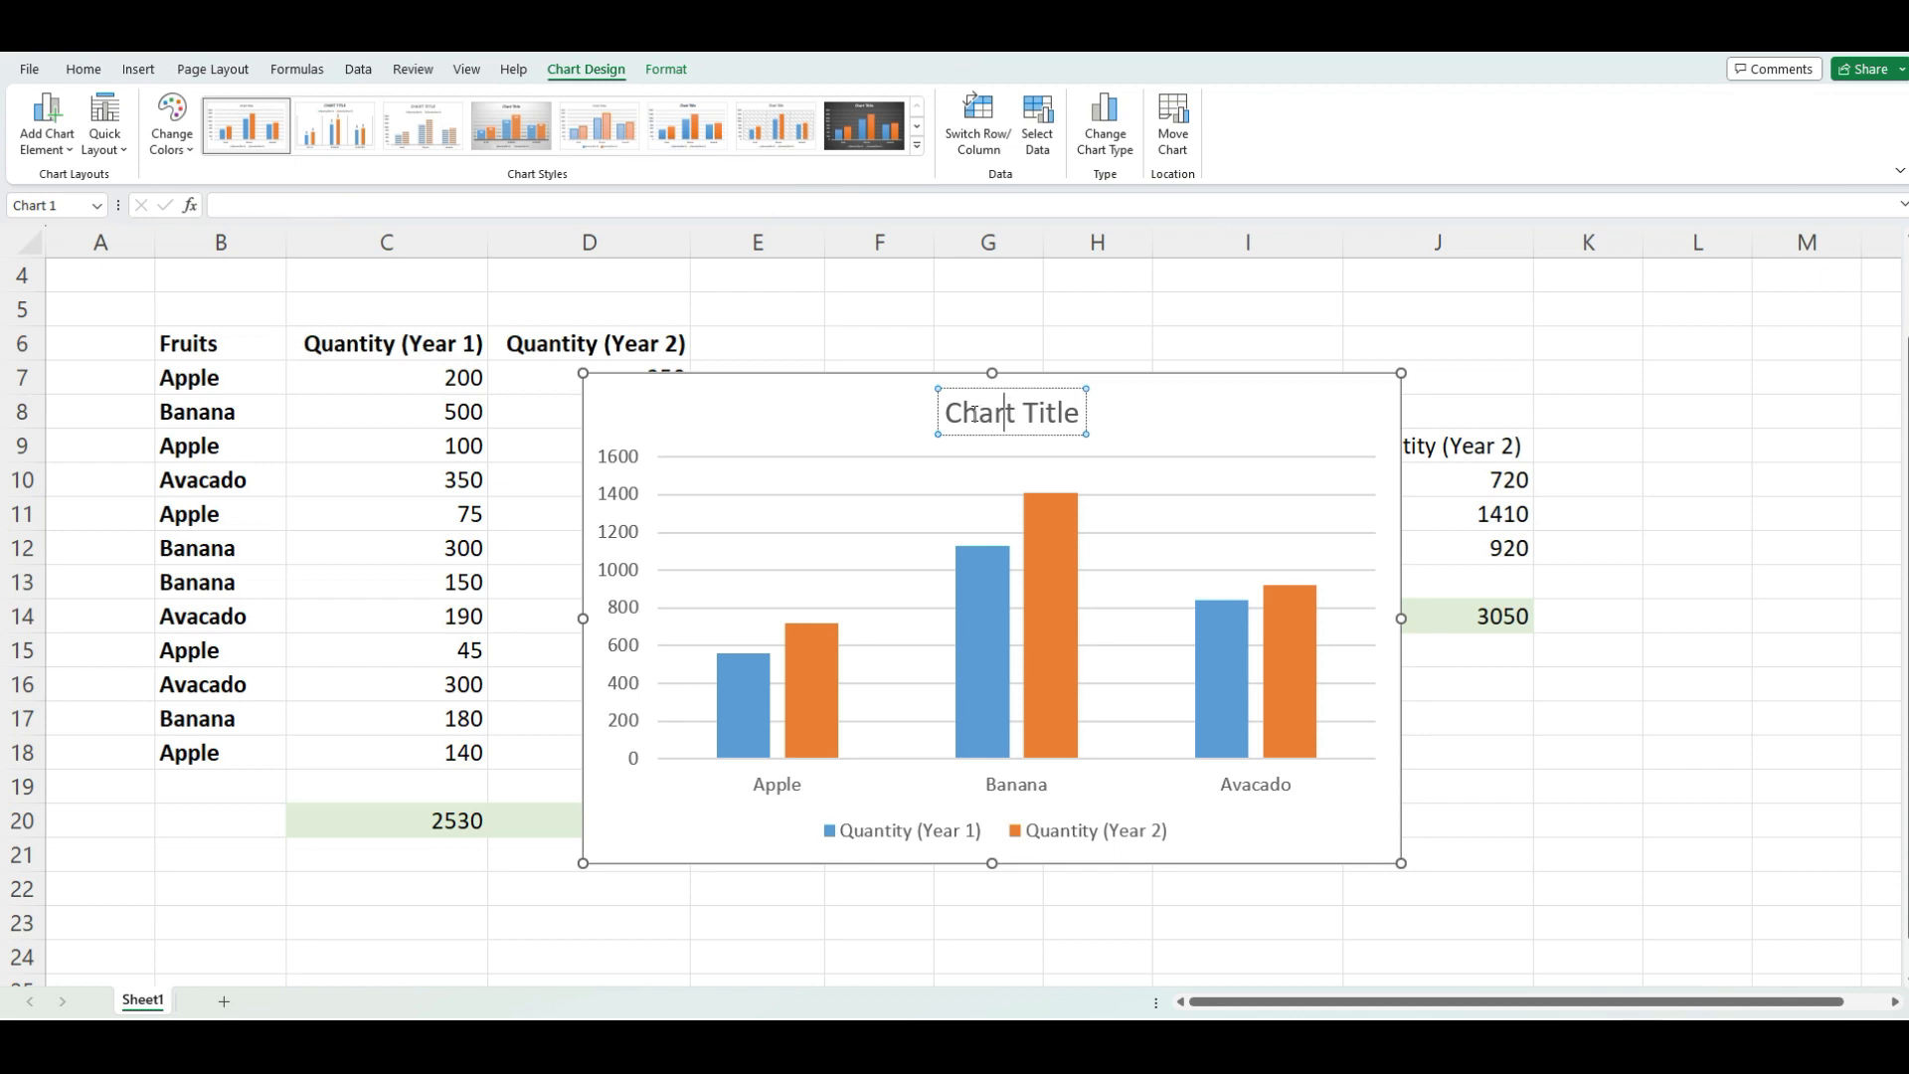
left_click_drag(953, 412, 1064, 413)
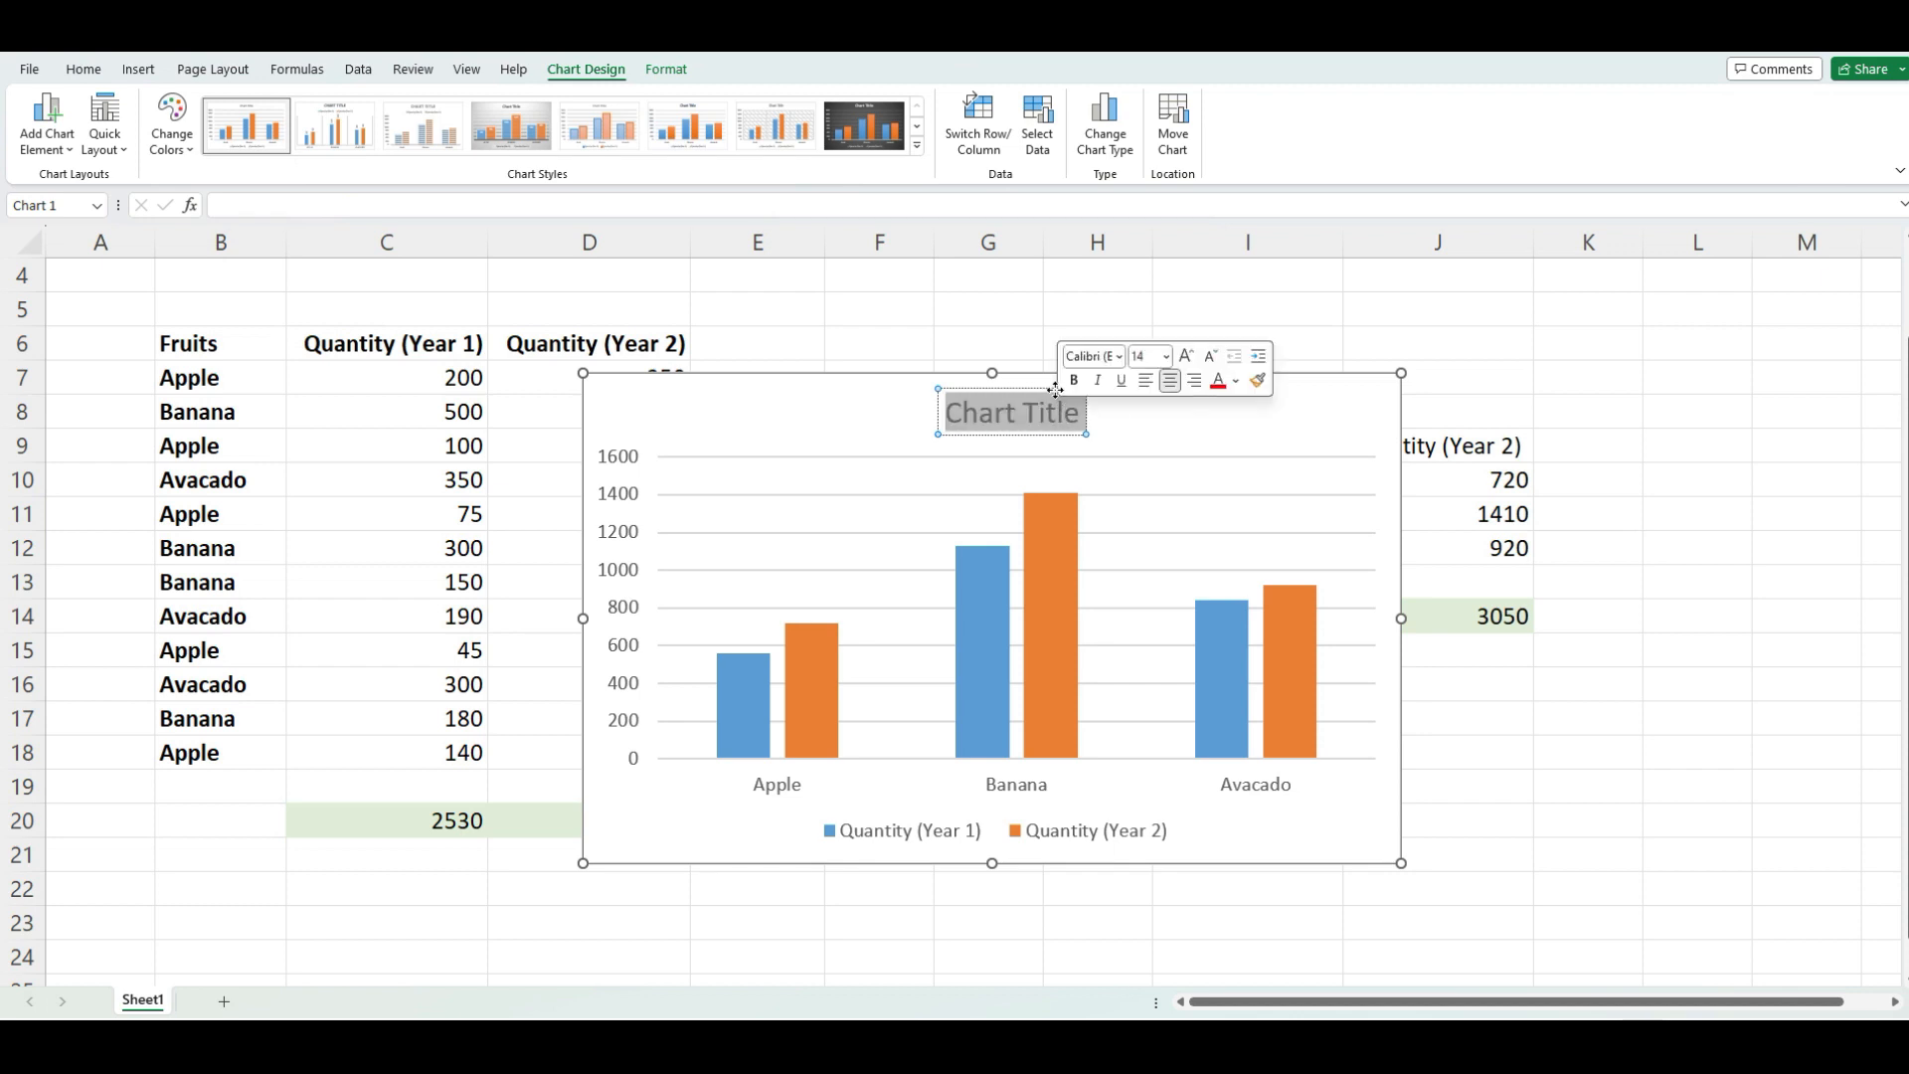
type("Fruit")
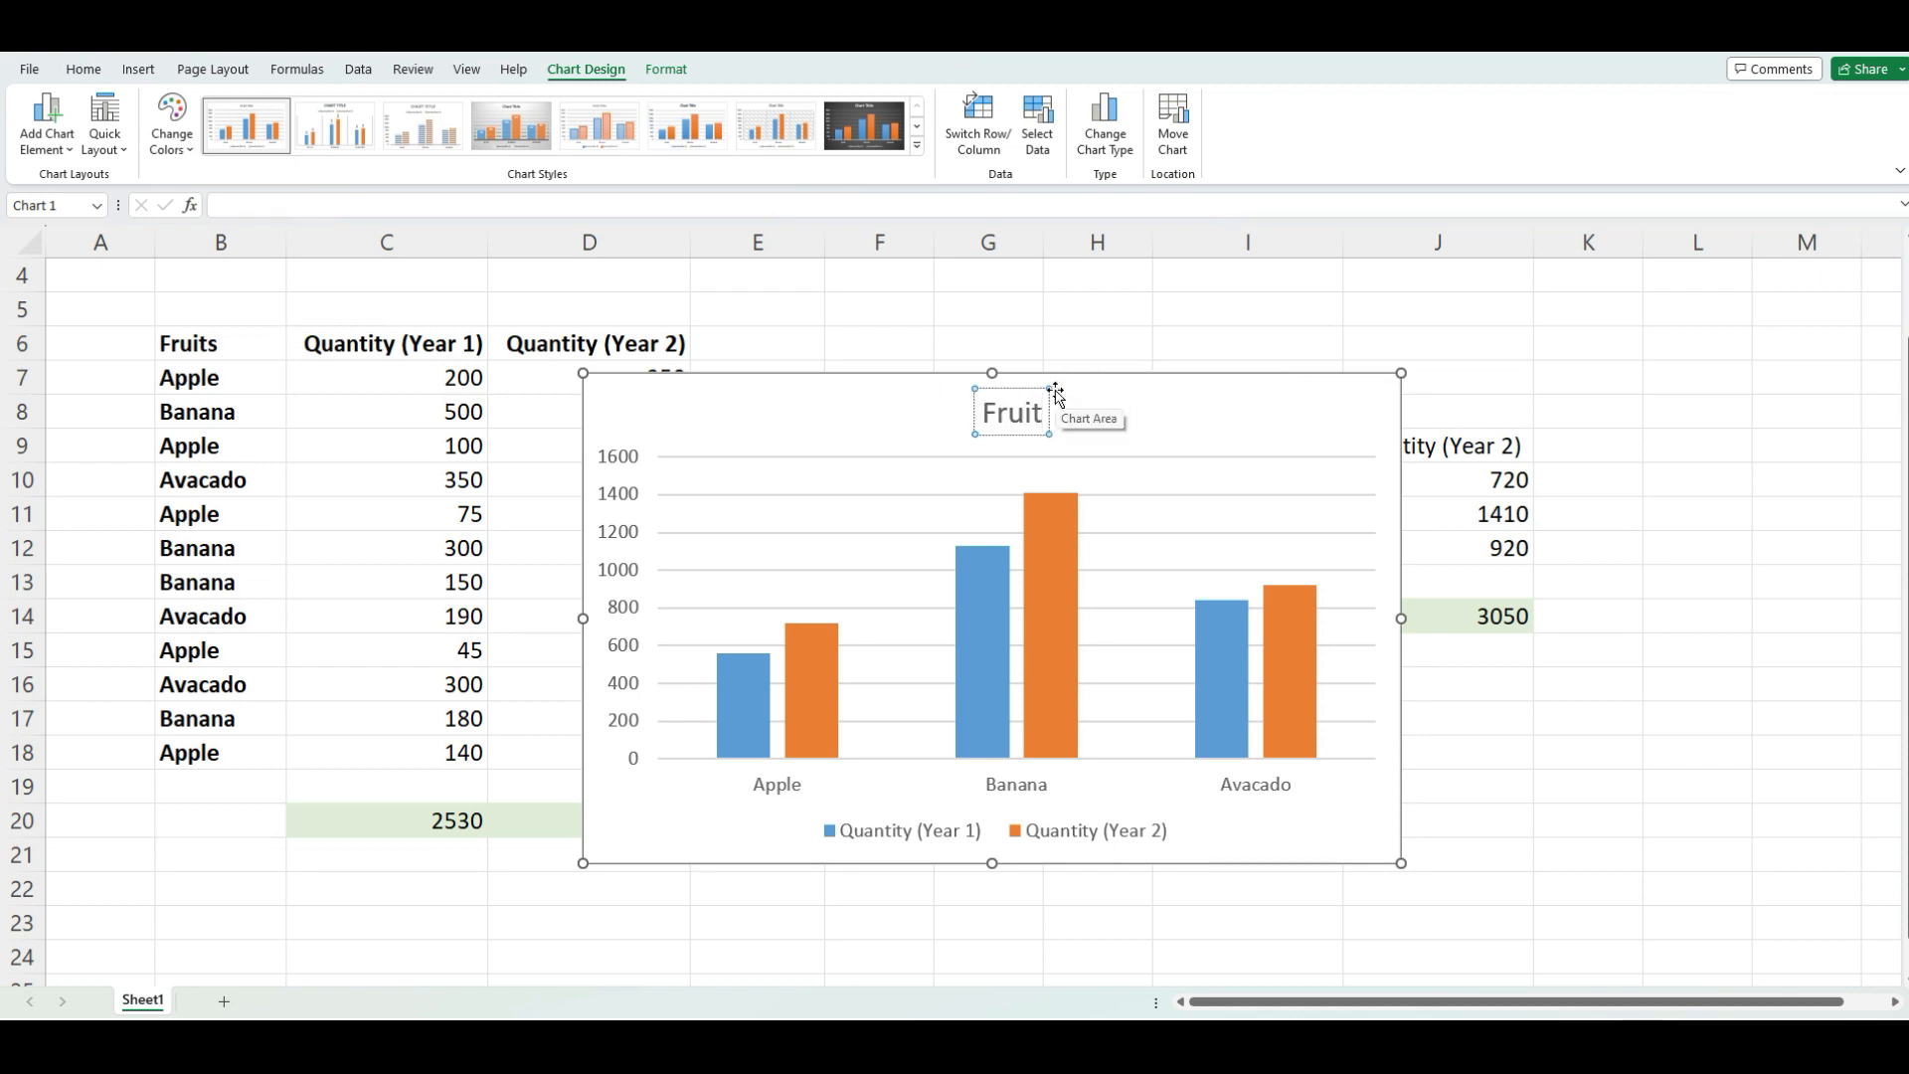
type(" per year")
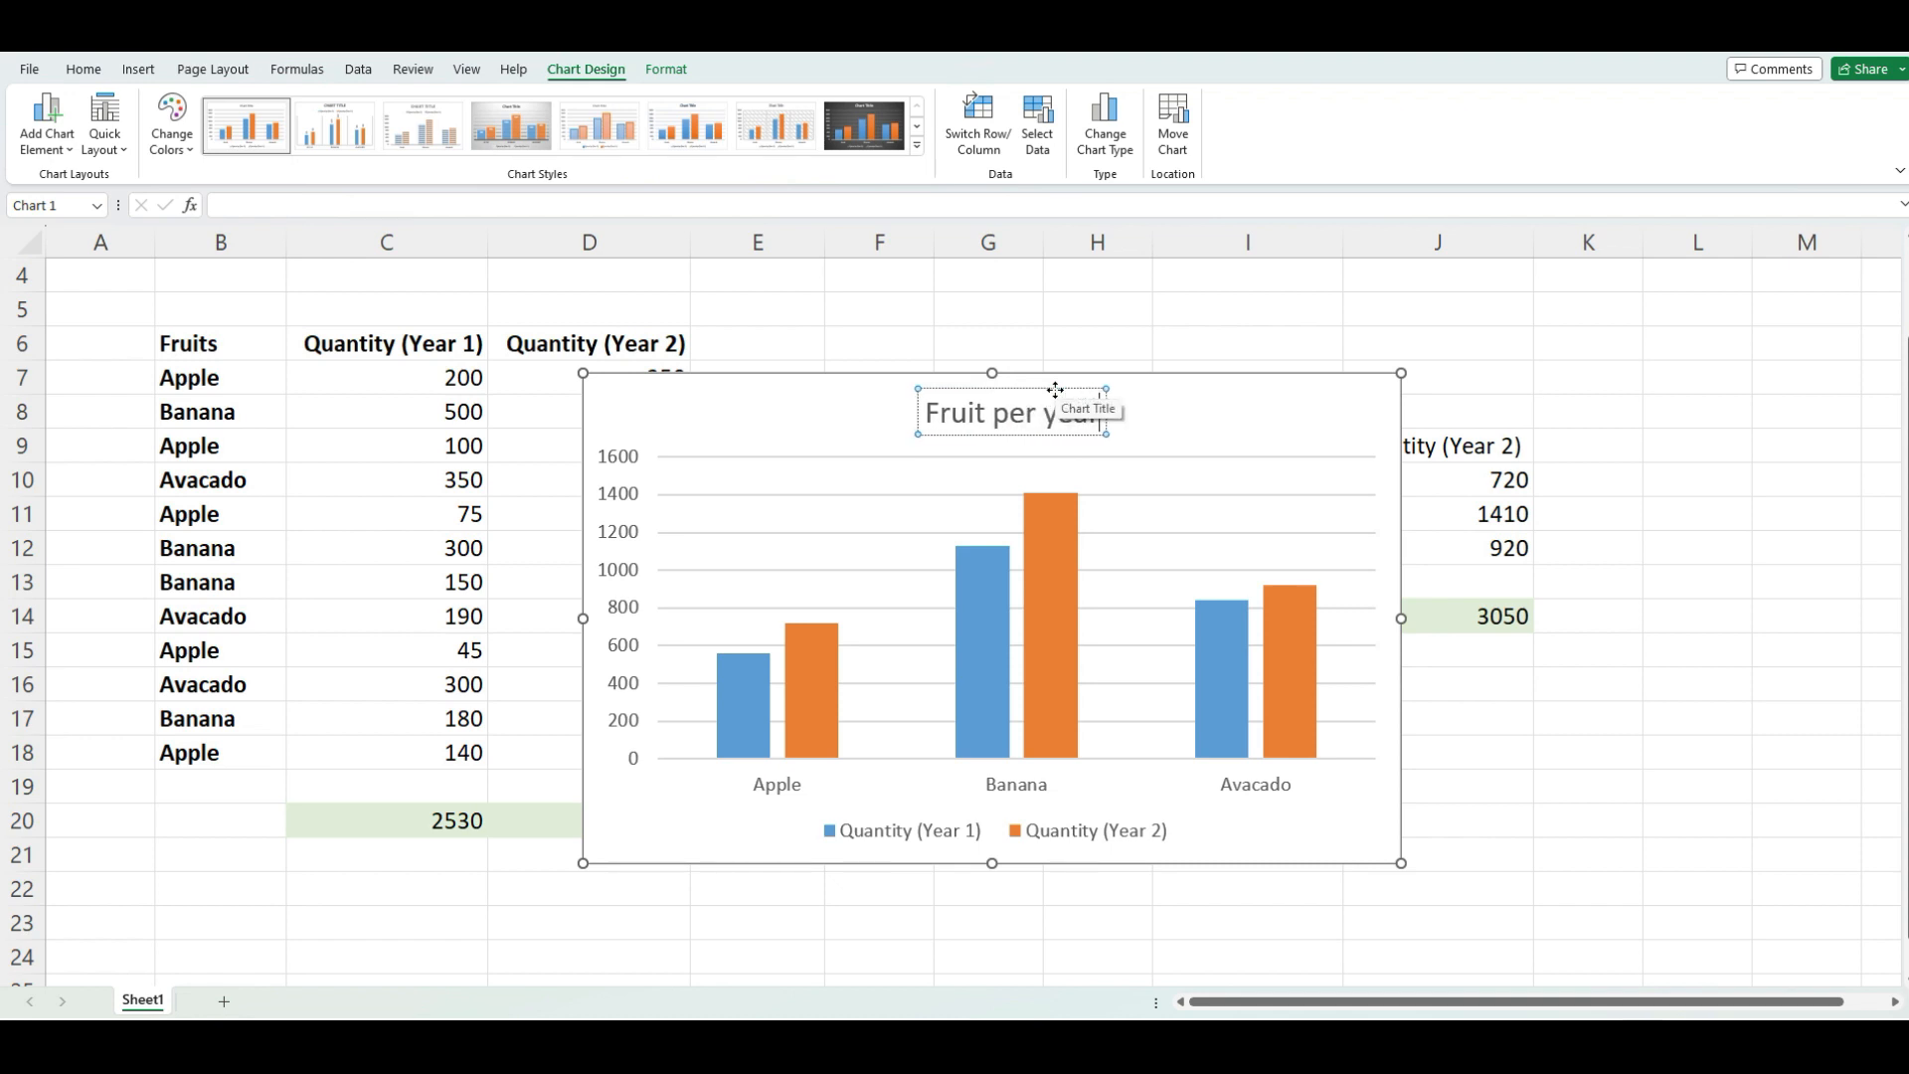
left_click(1611, 408)
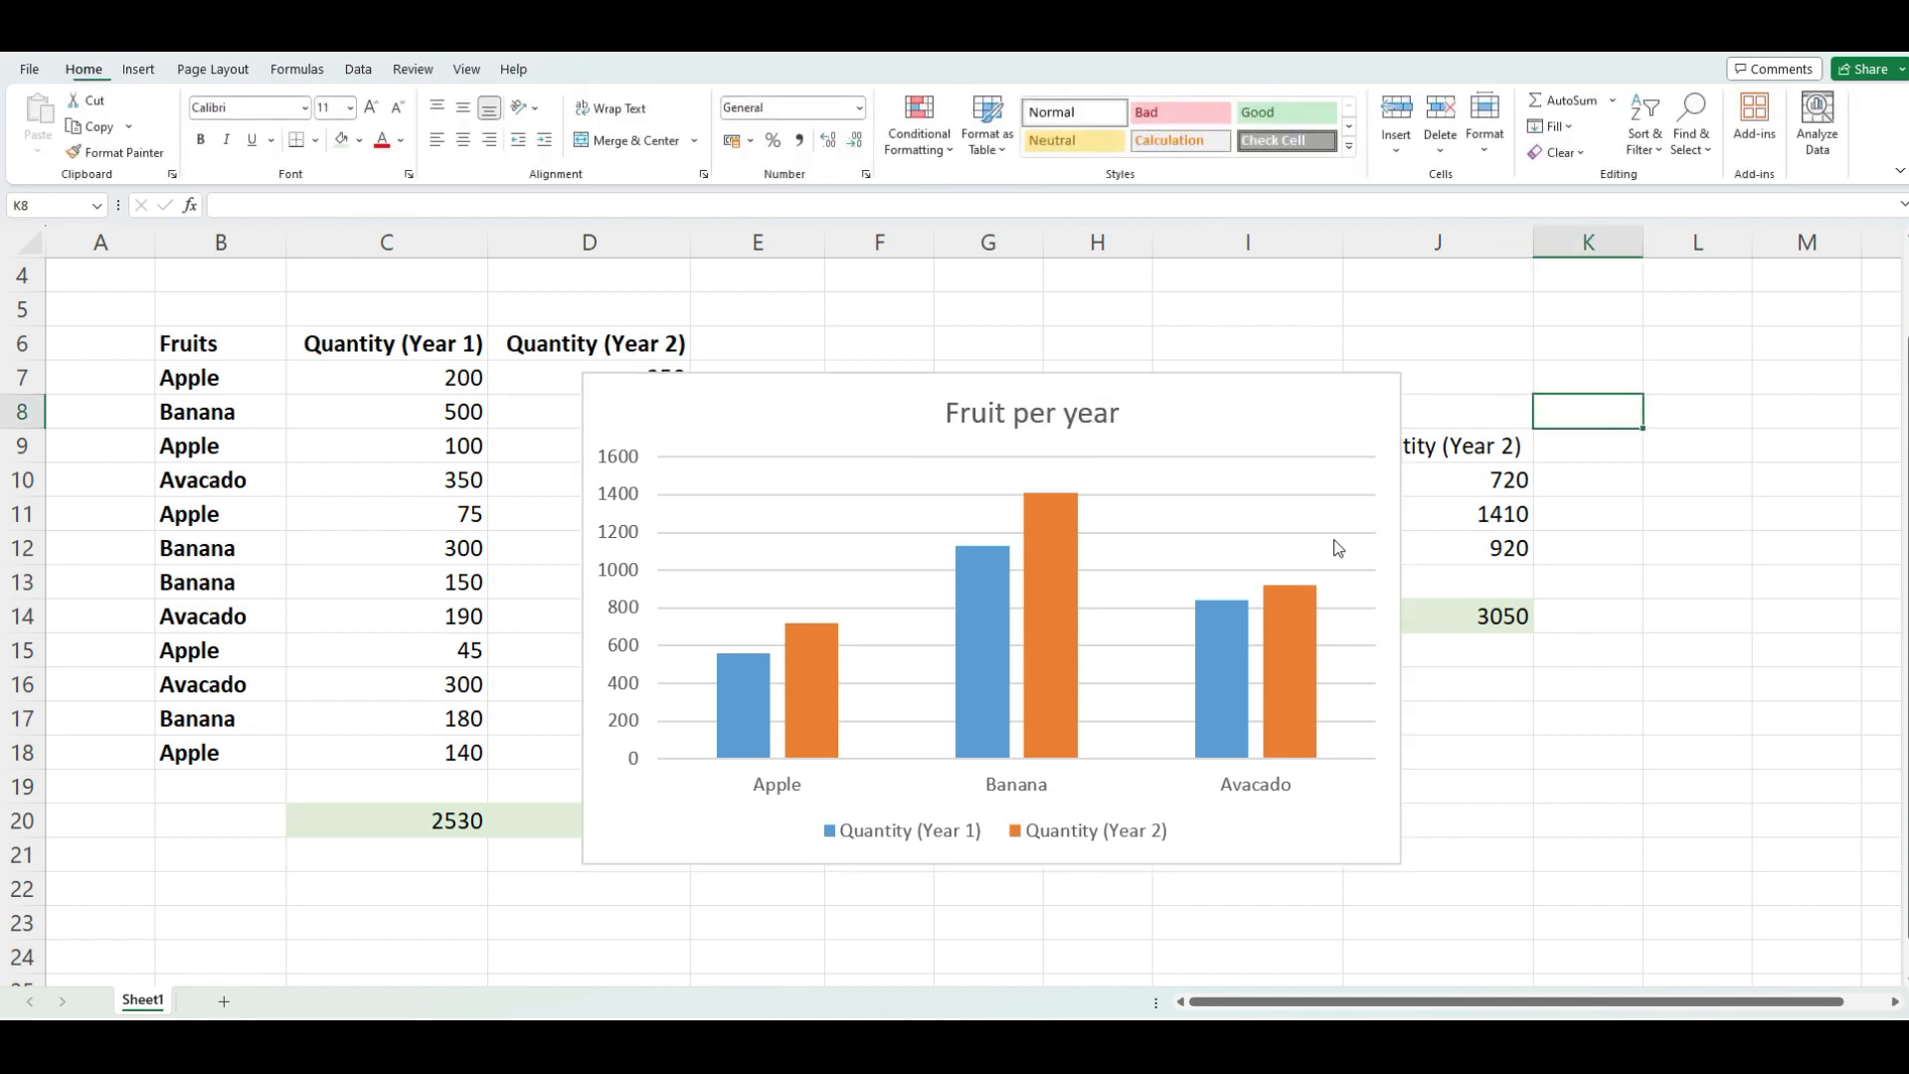
Remove the horizontal gridlines from the Fruit per year chart.
left_click(1275, 543)
left_click(1263, 532)
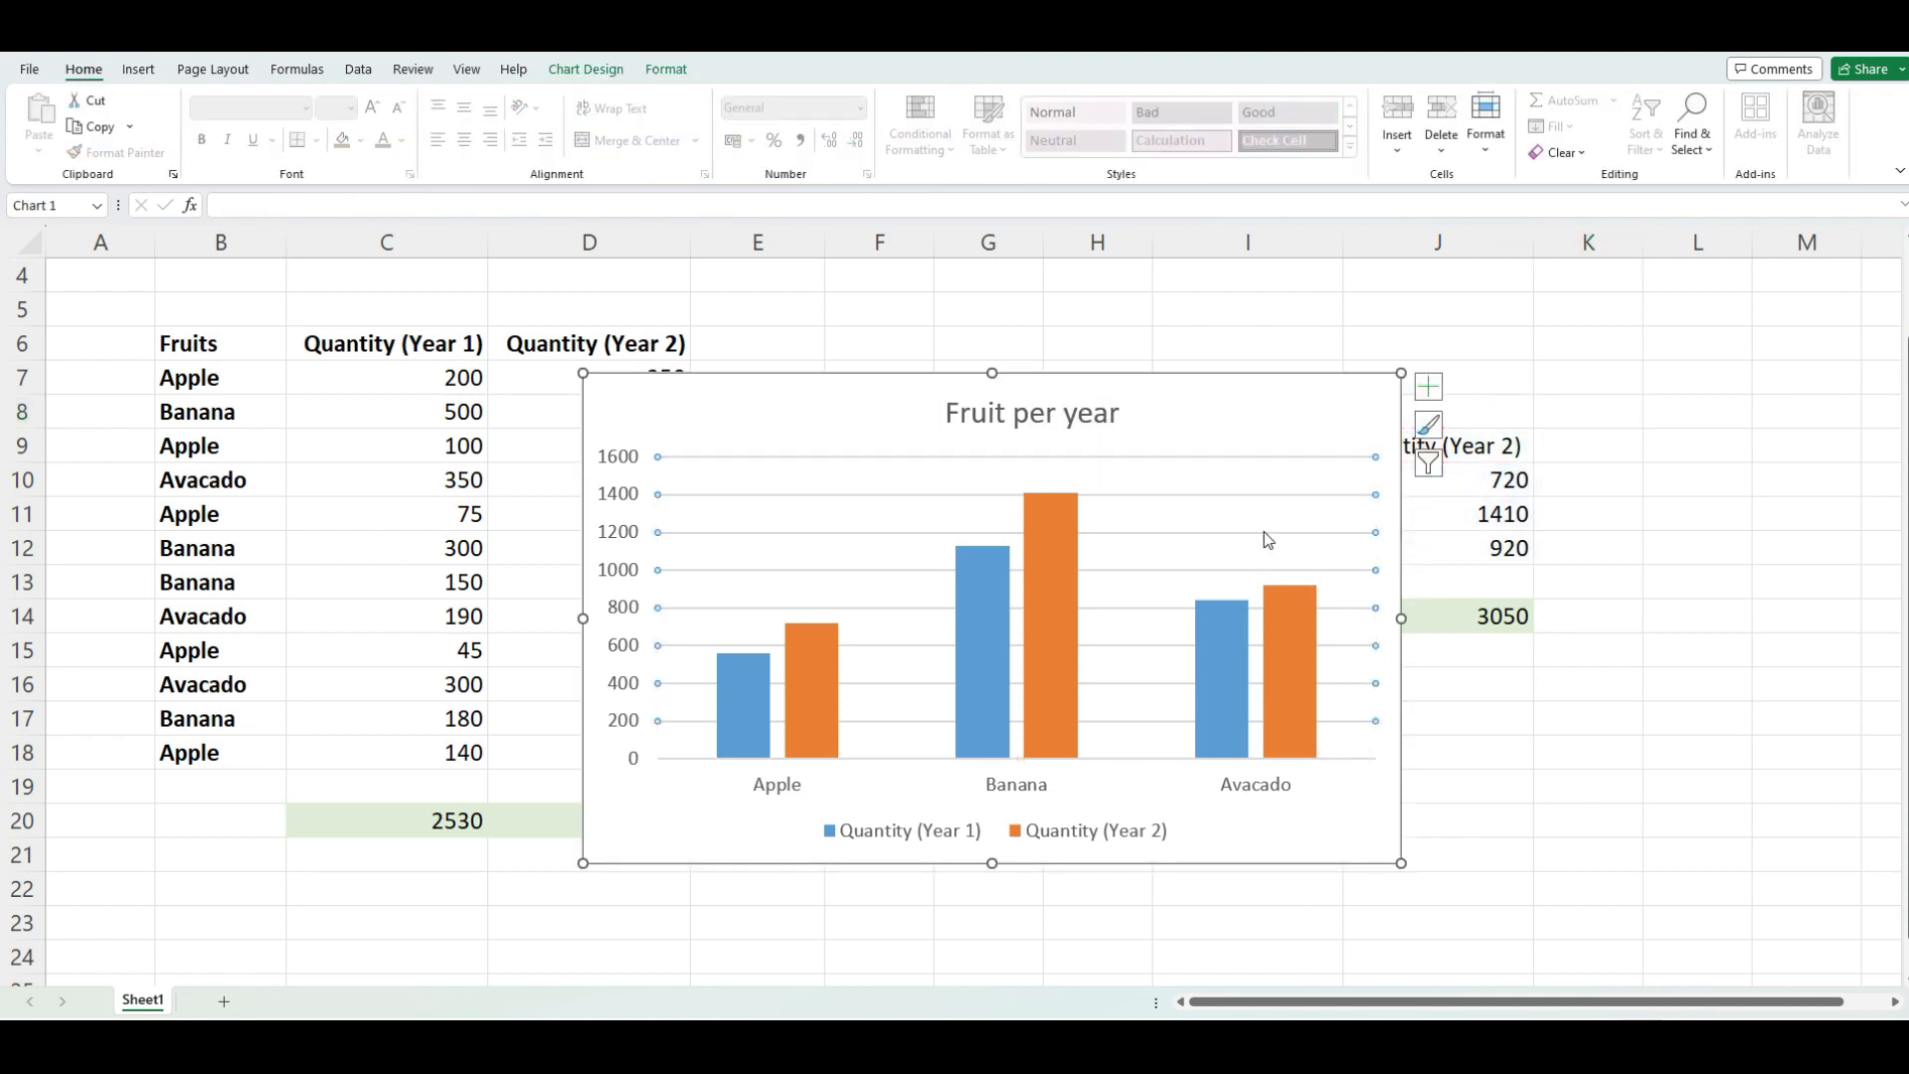
key("Escape")
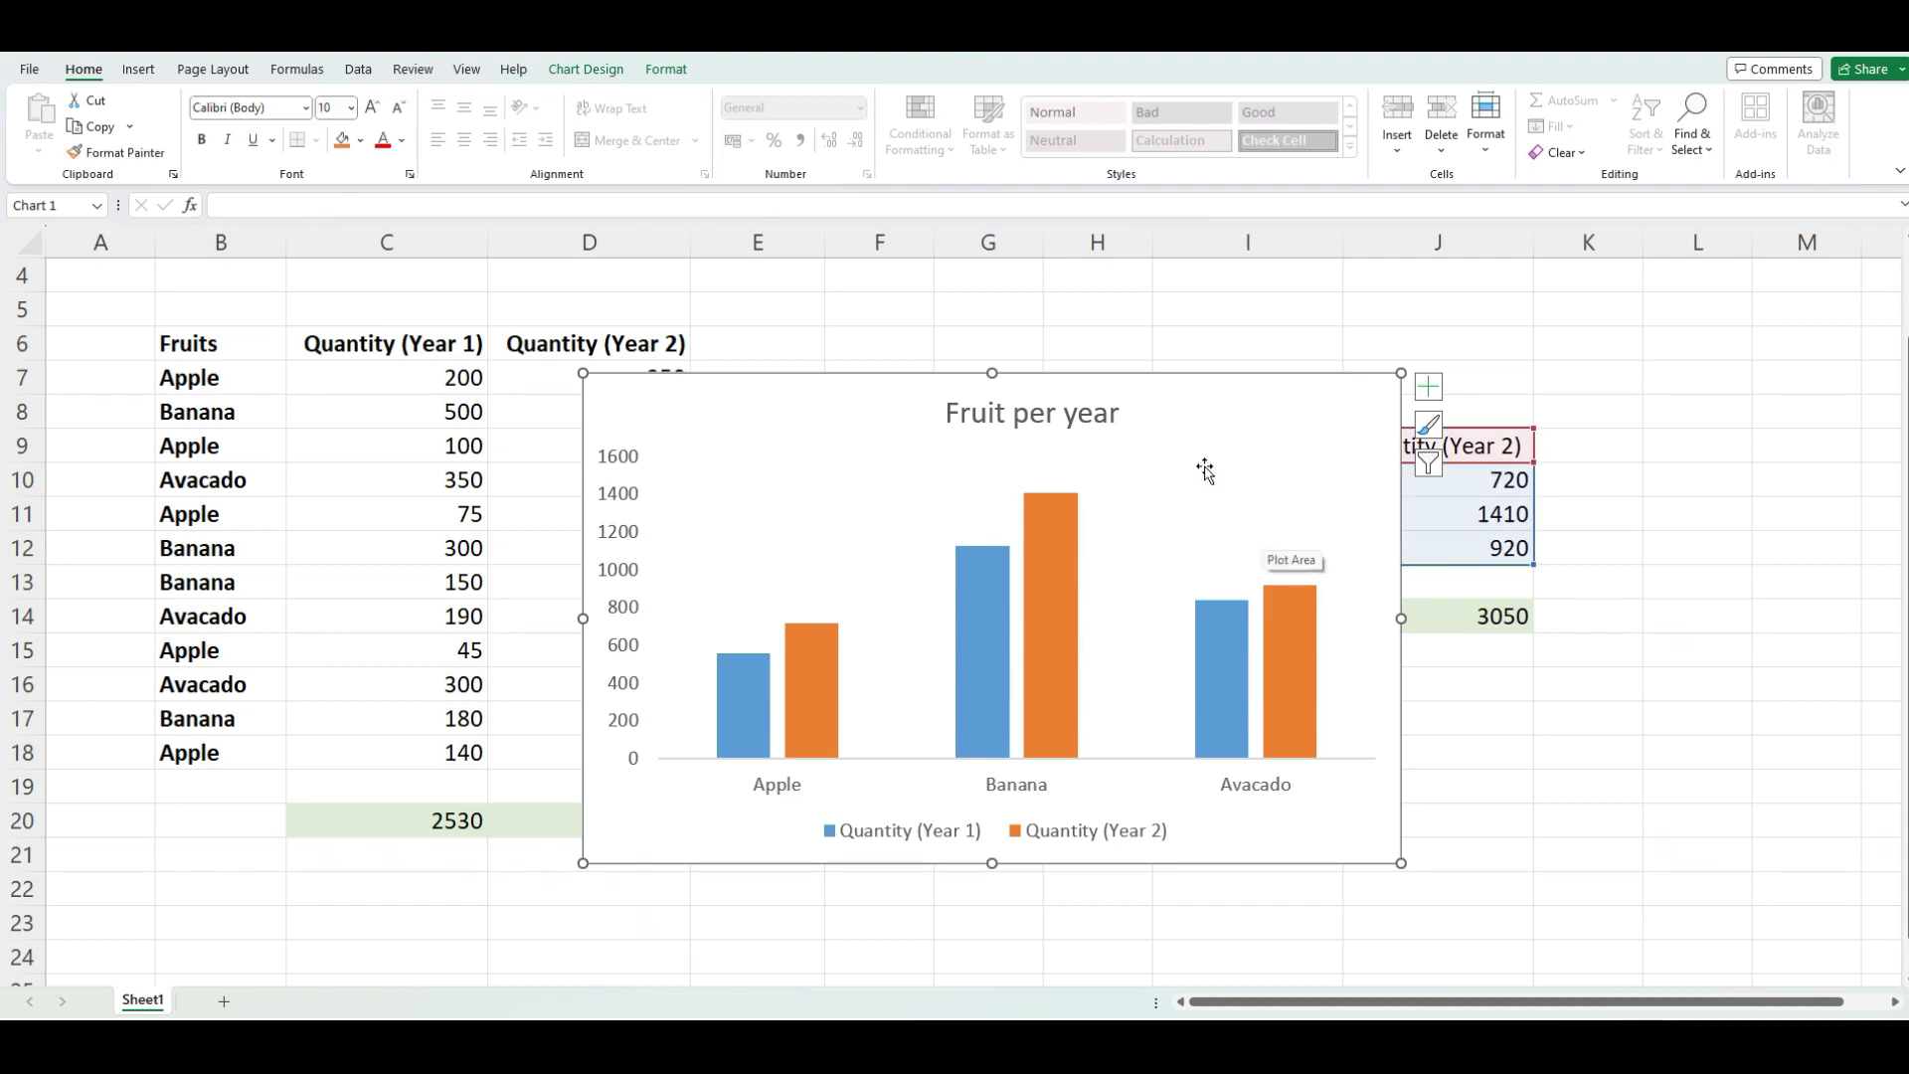
Move the chart over the summary table, starting at row 6 in column F, clear of the source data.
left_click_drag(1187, 374, 1521, 333)
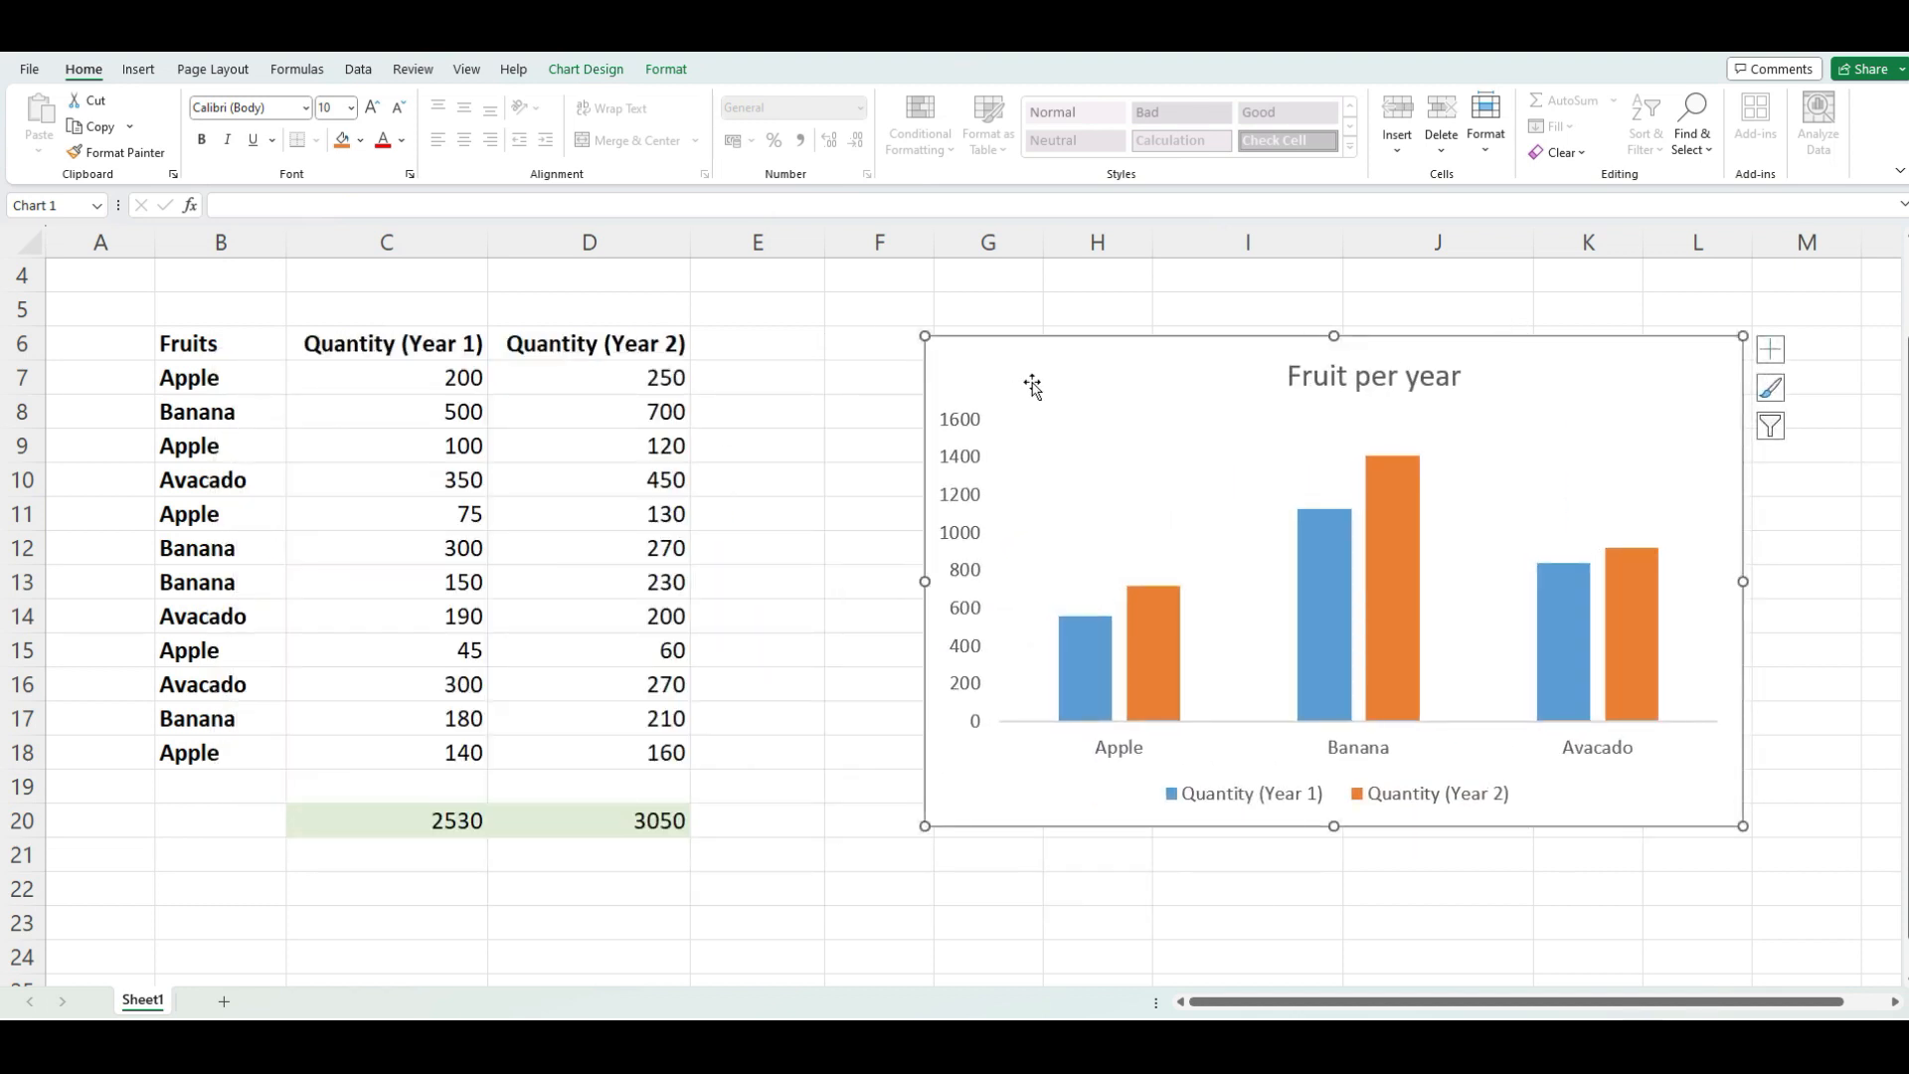
left_click_drag(1115, 337, 1034, 333)
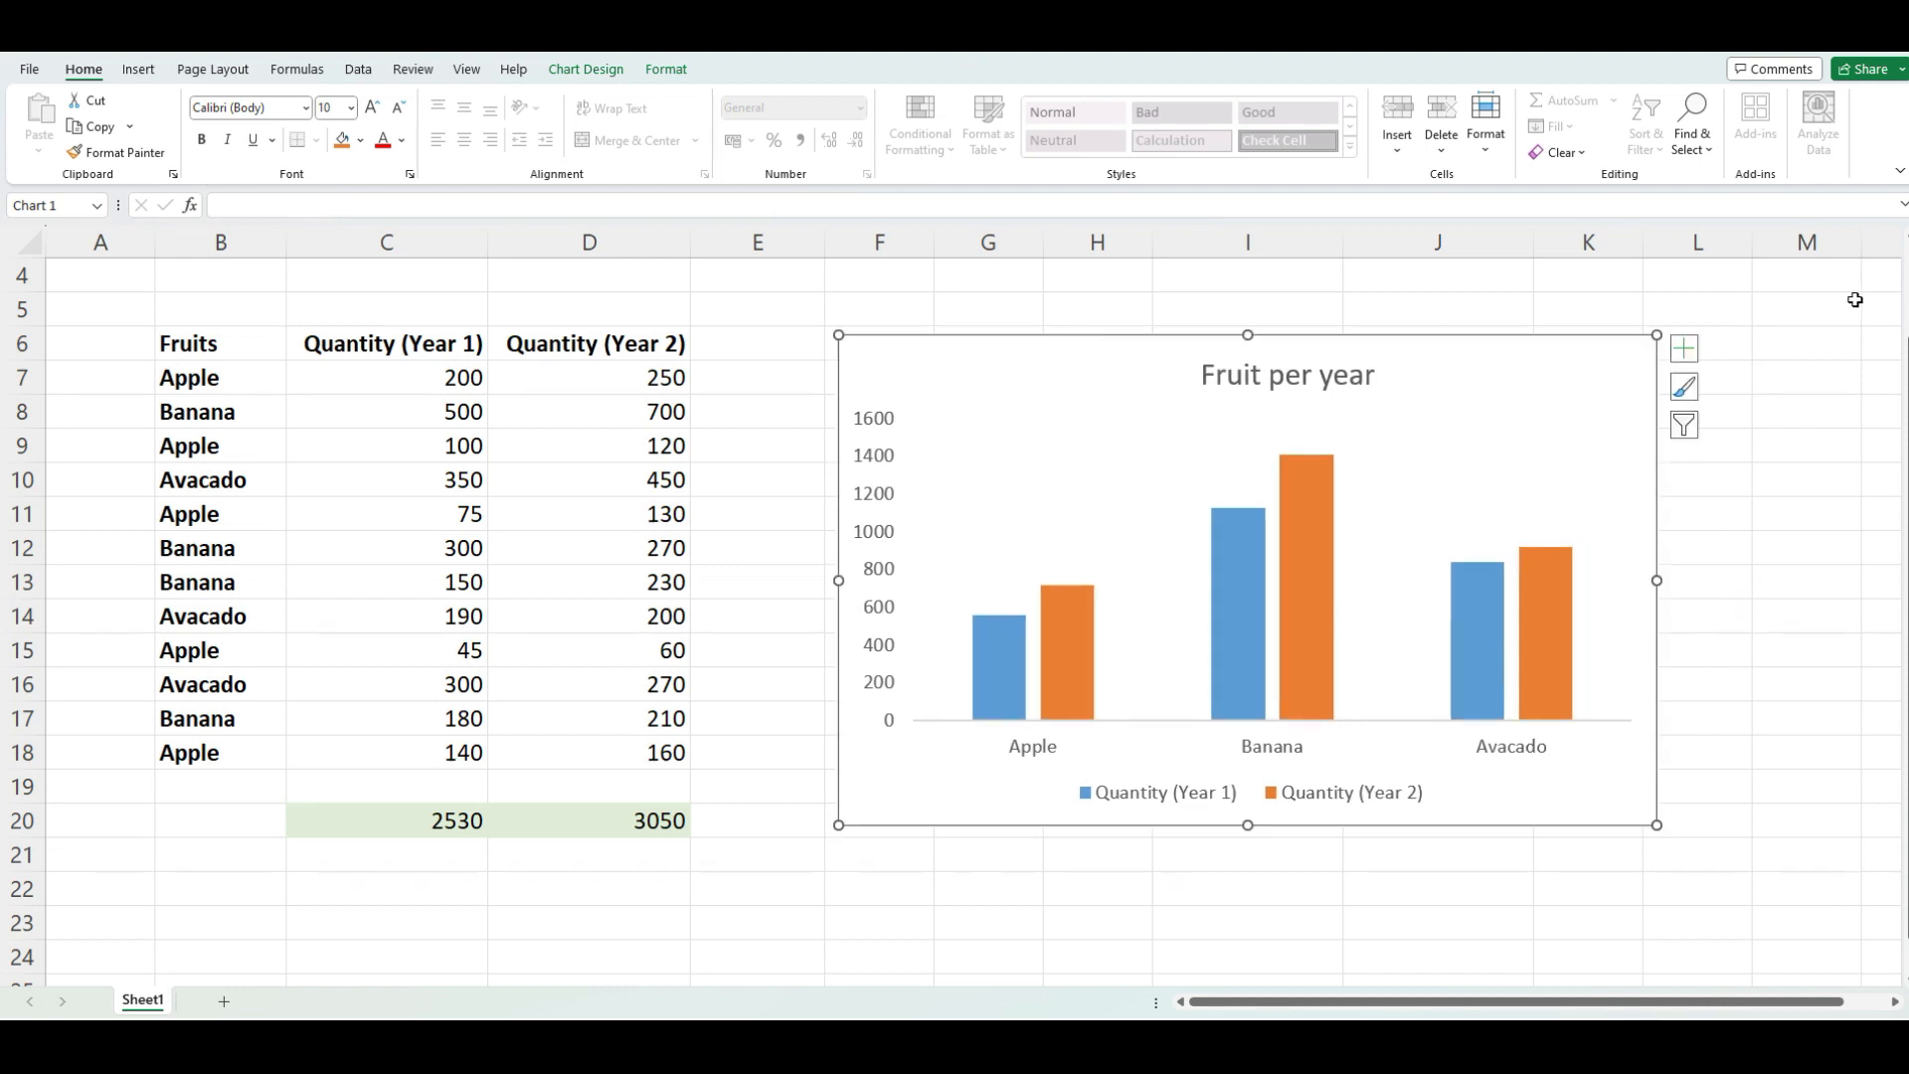
left_click(1765, 315)
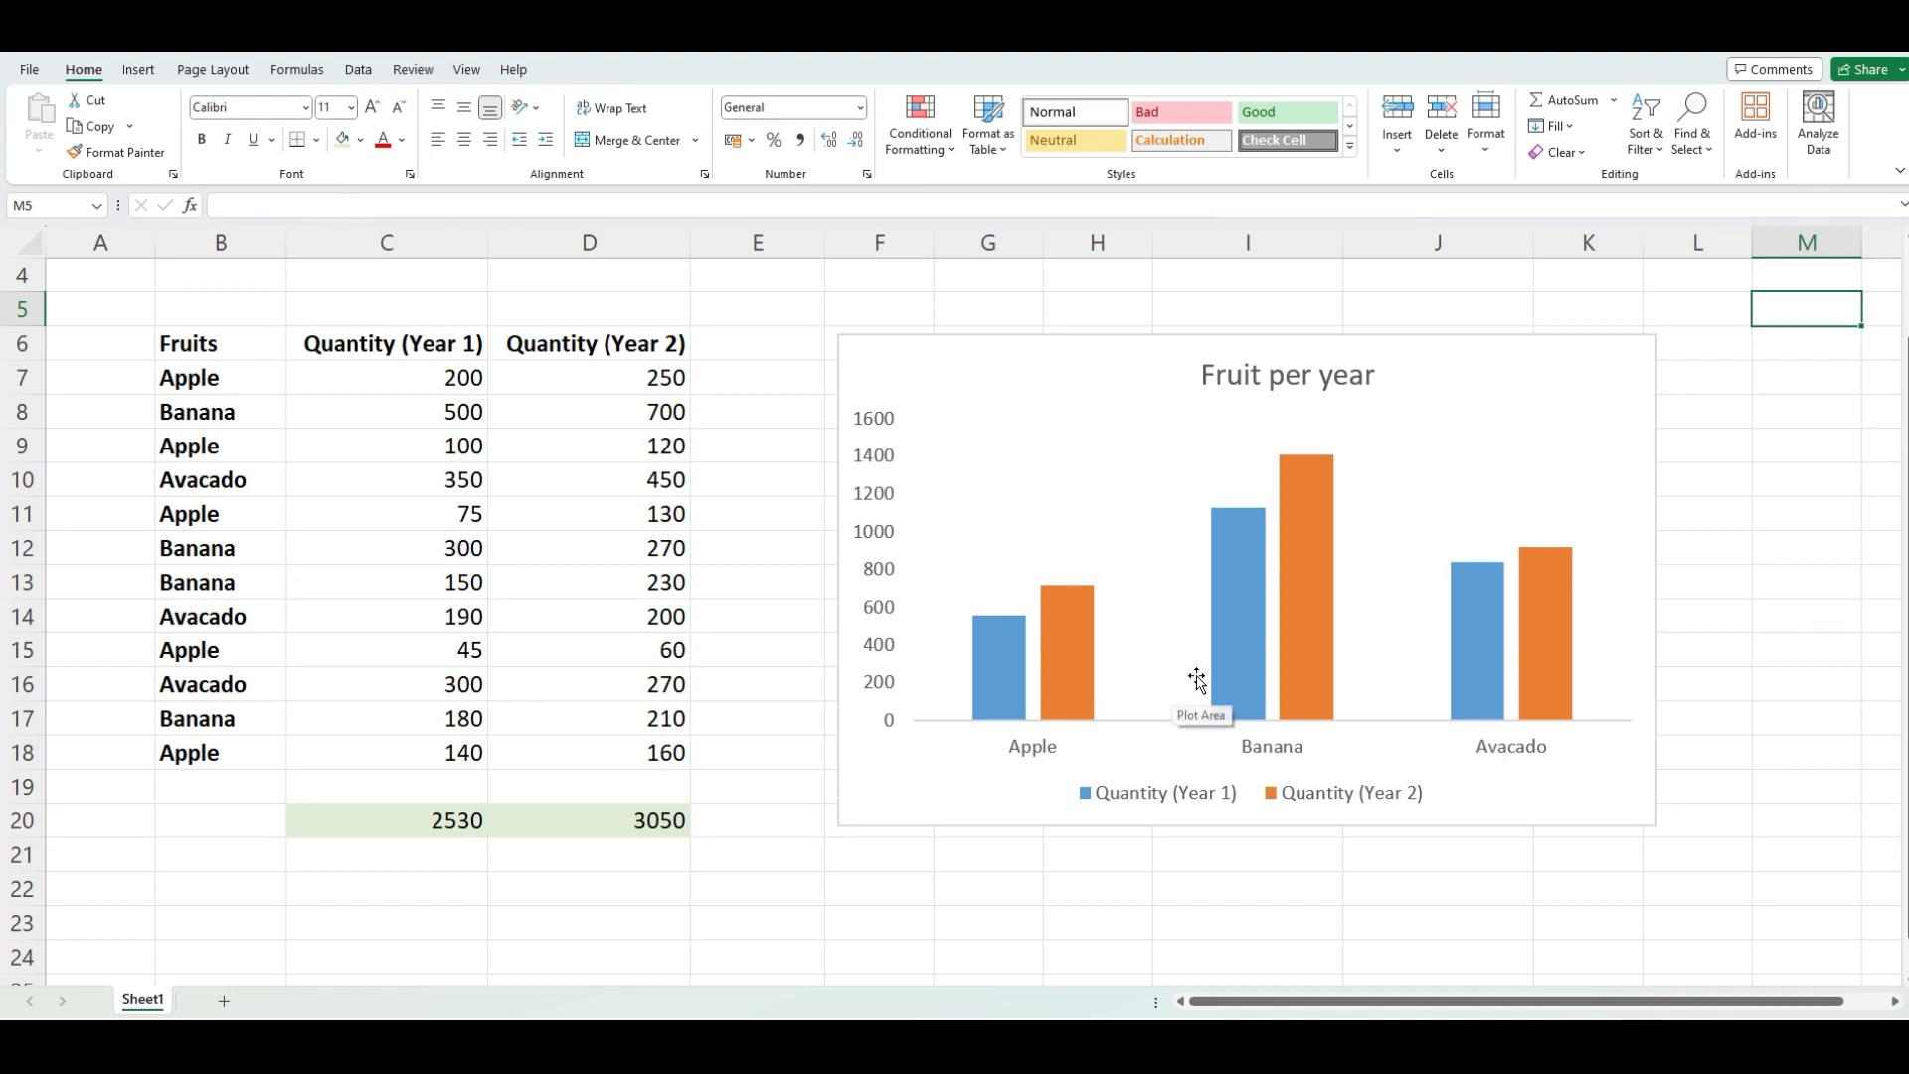
Set the Year 1 quantity of Banana in C13 to 600 to test the chart's update.
left_click(465, 587)
mouse_move(1507, 586)
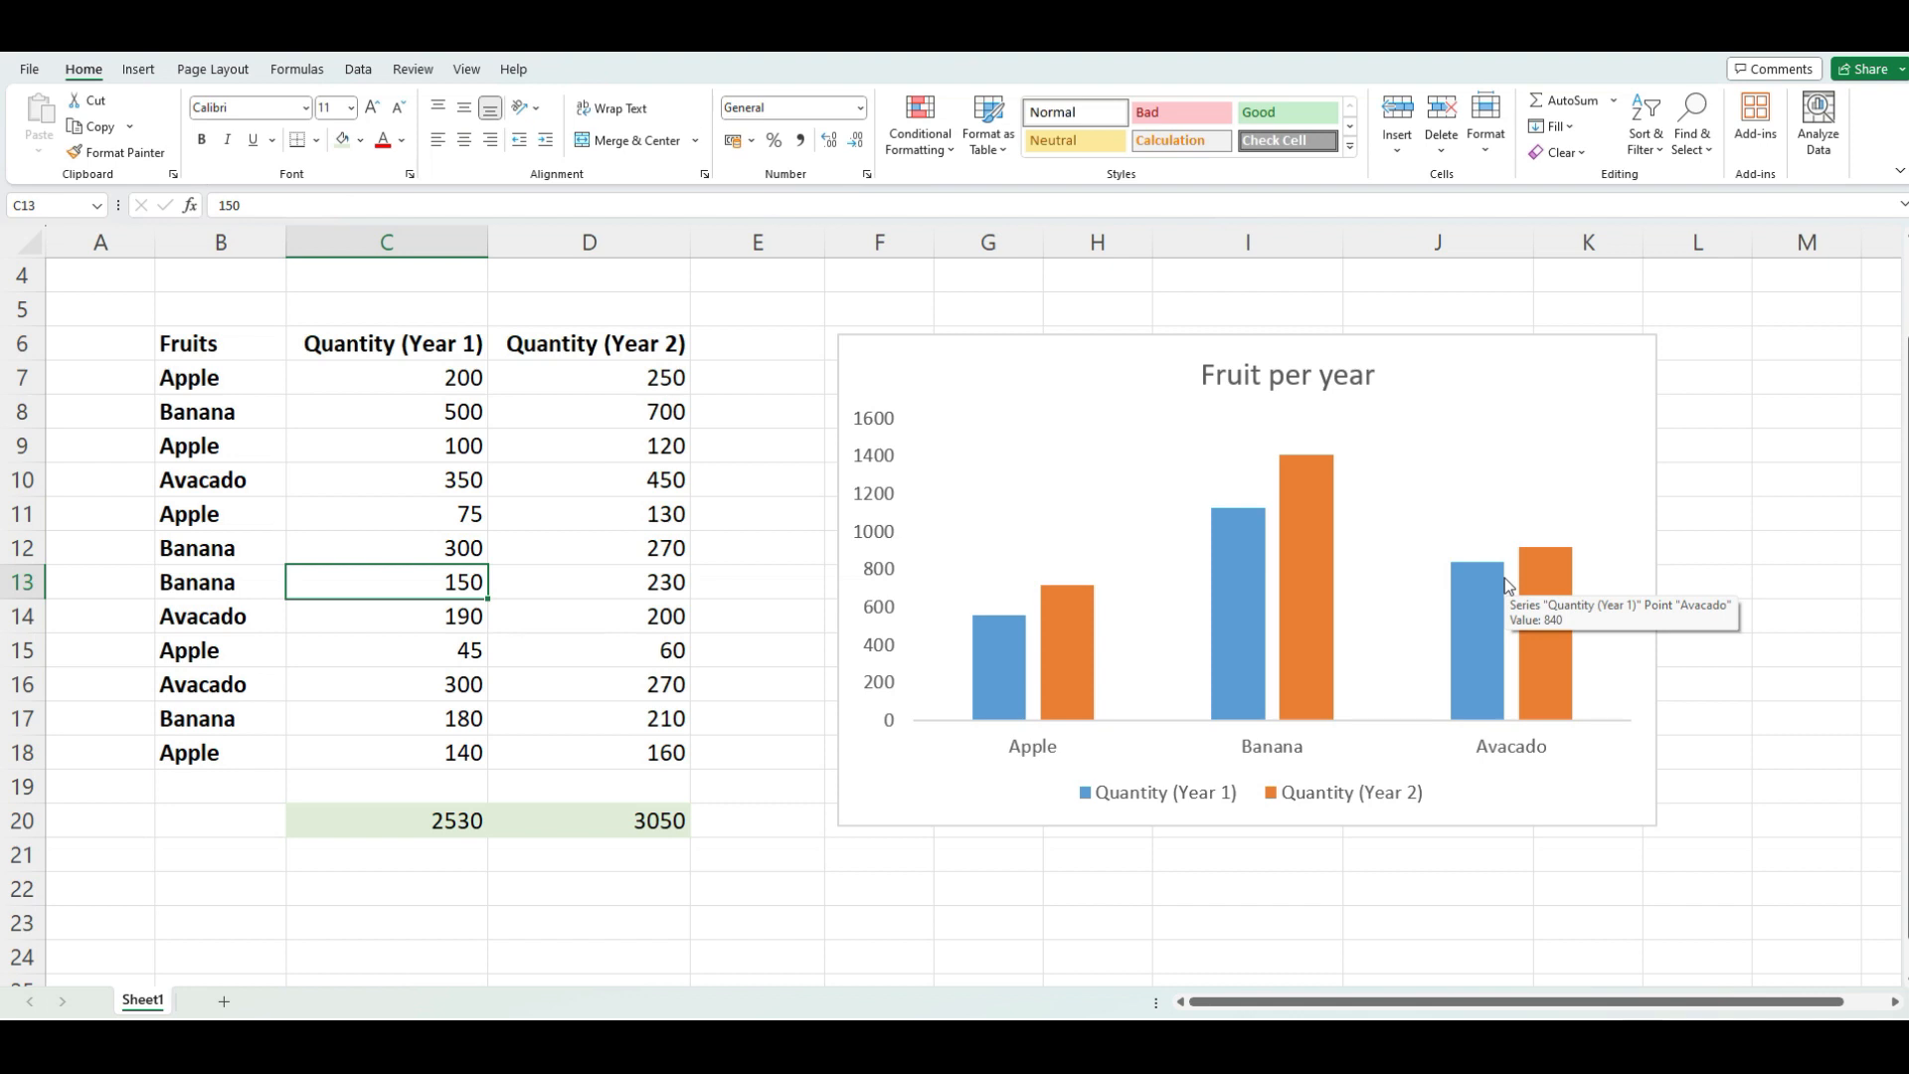
type("600")
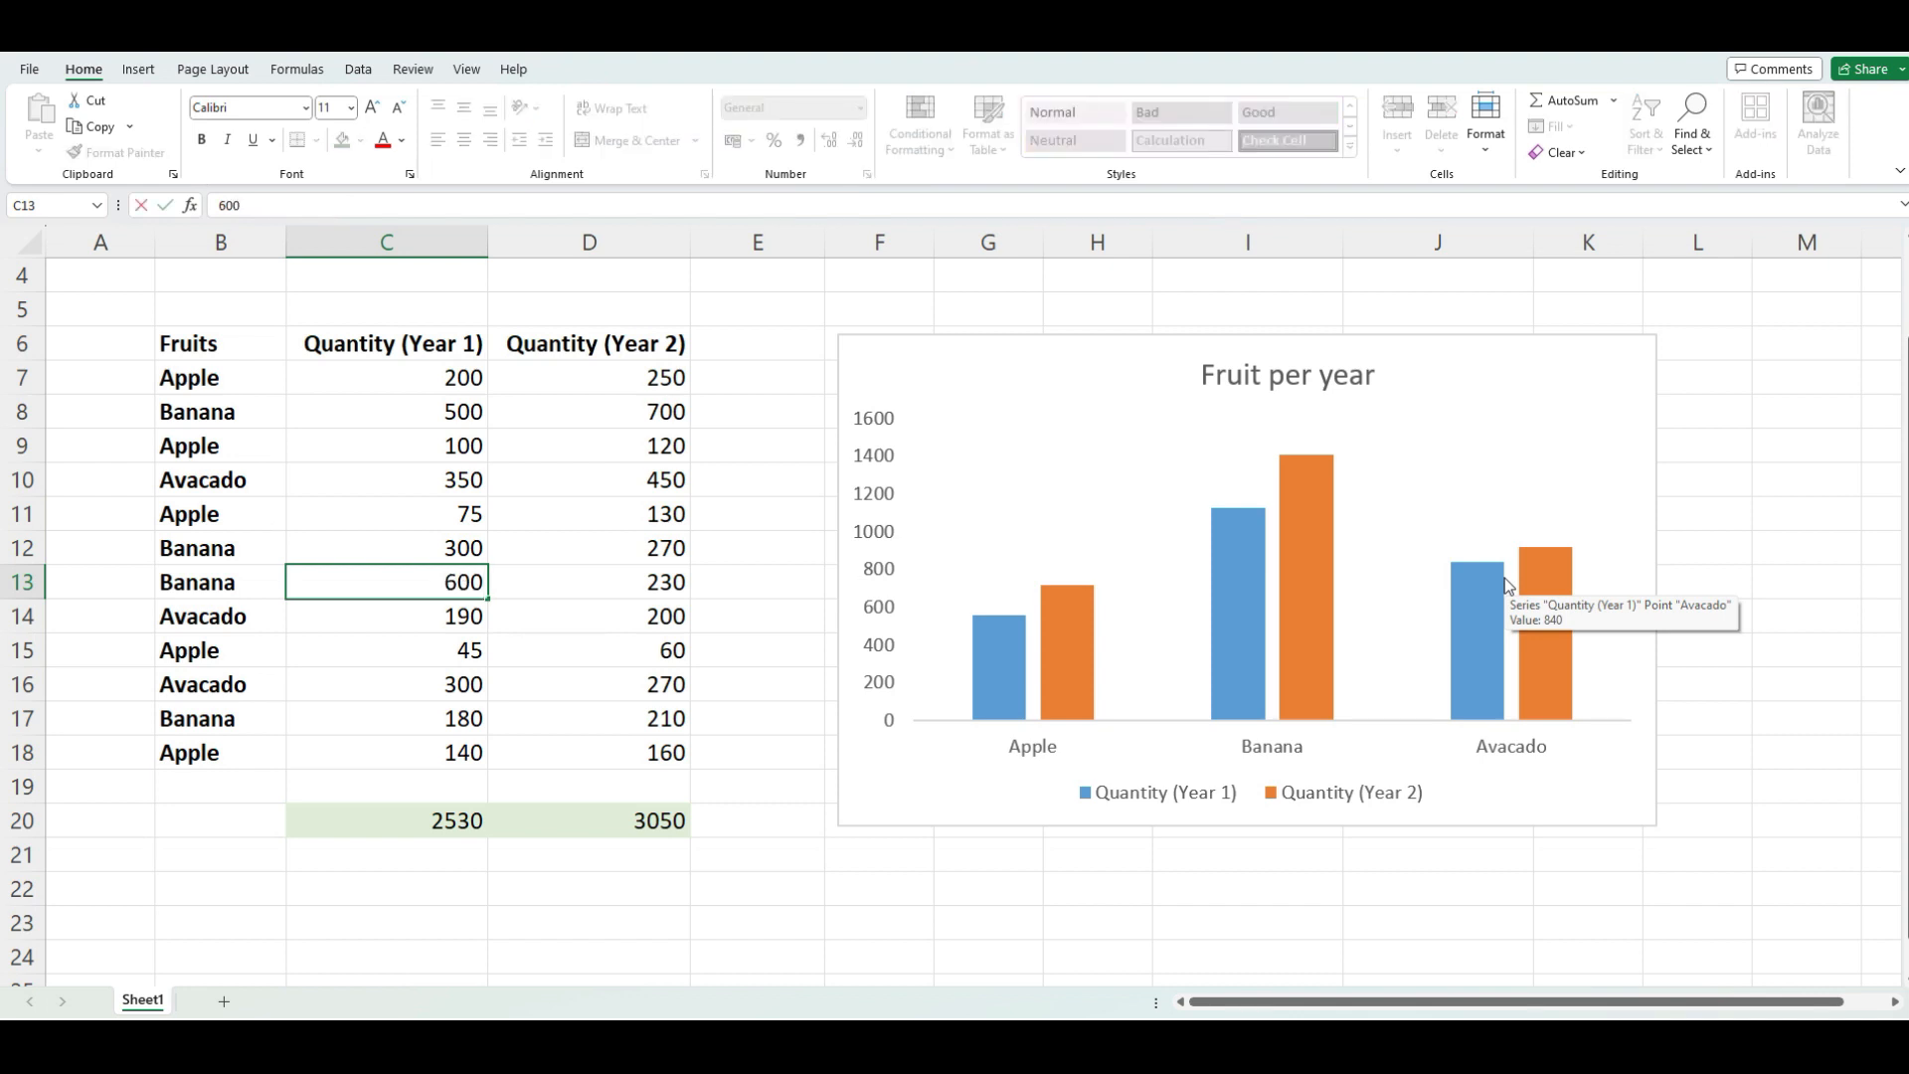
key("Return")
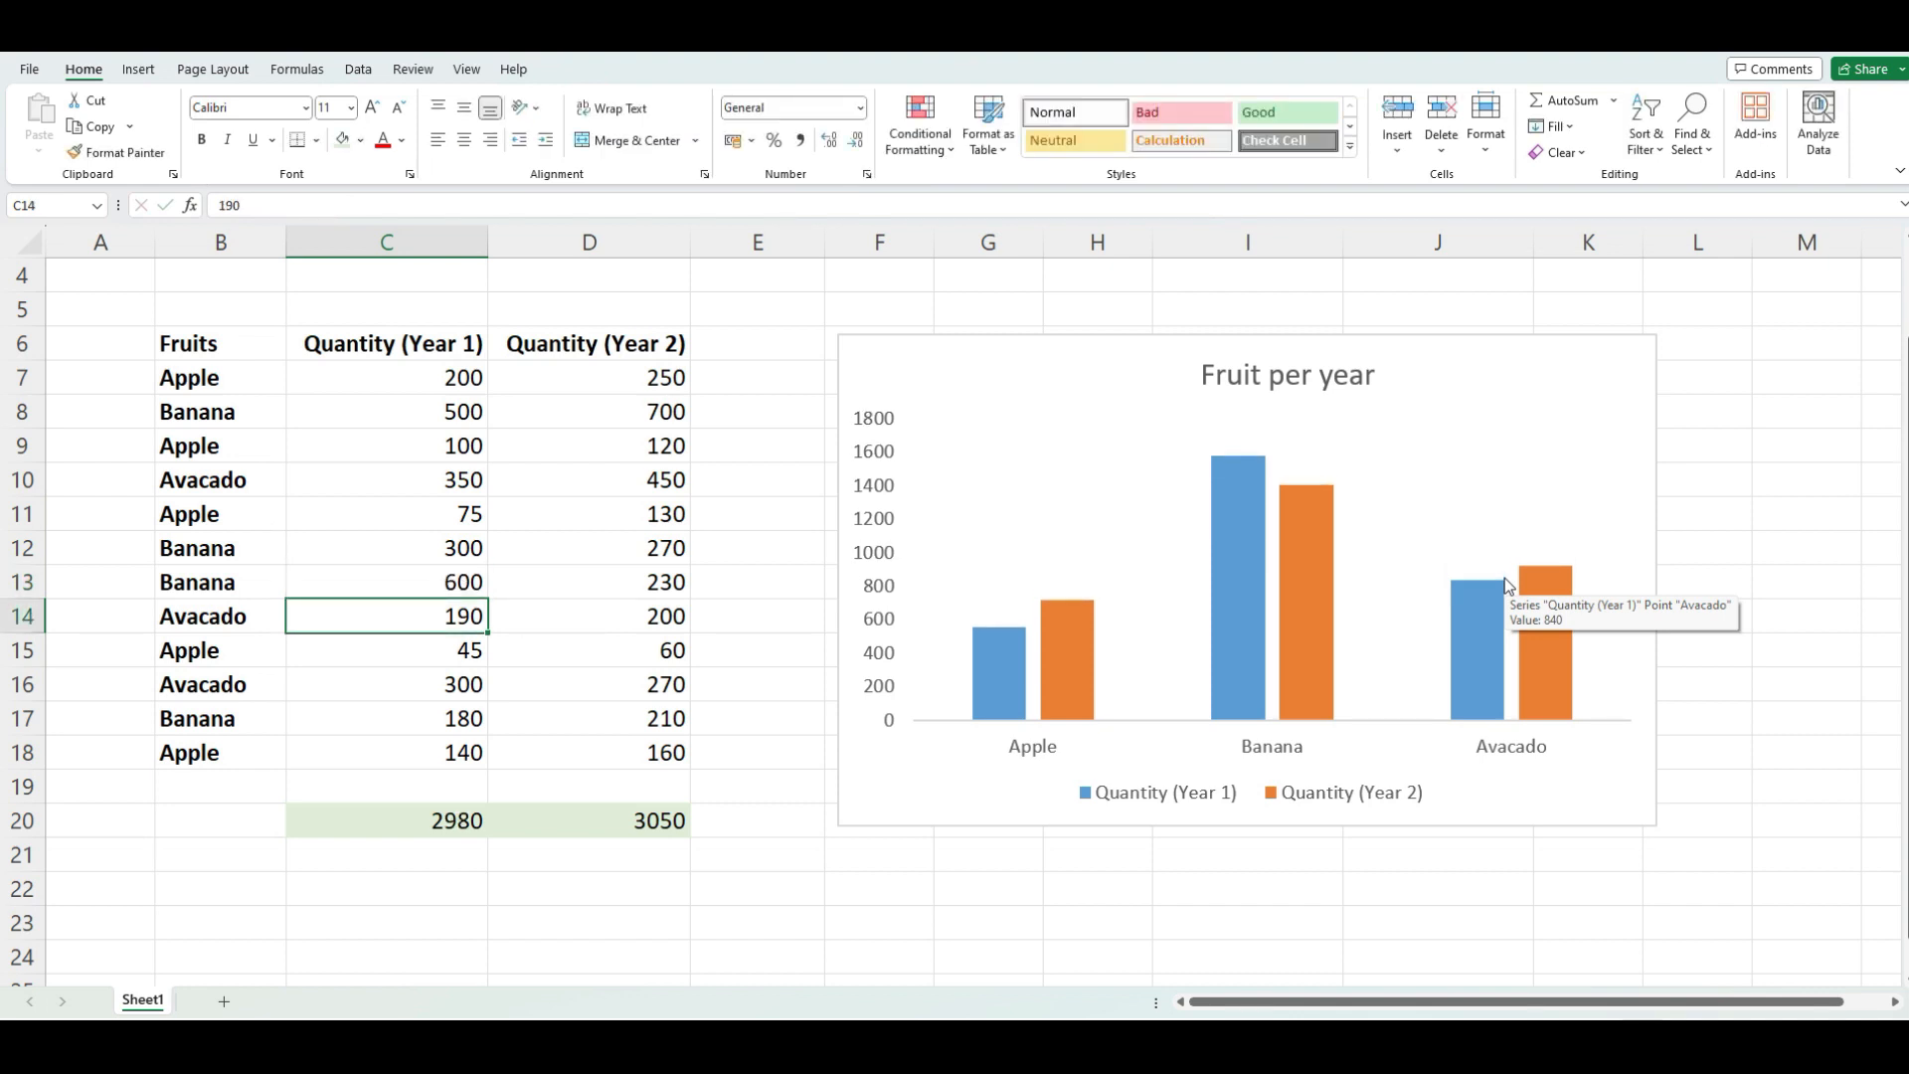